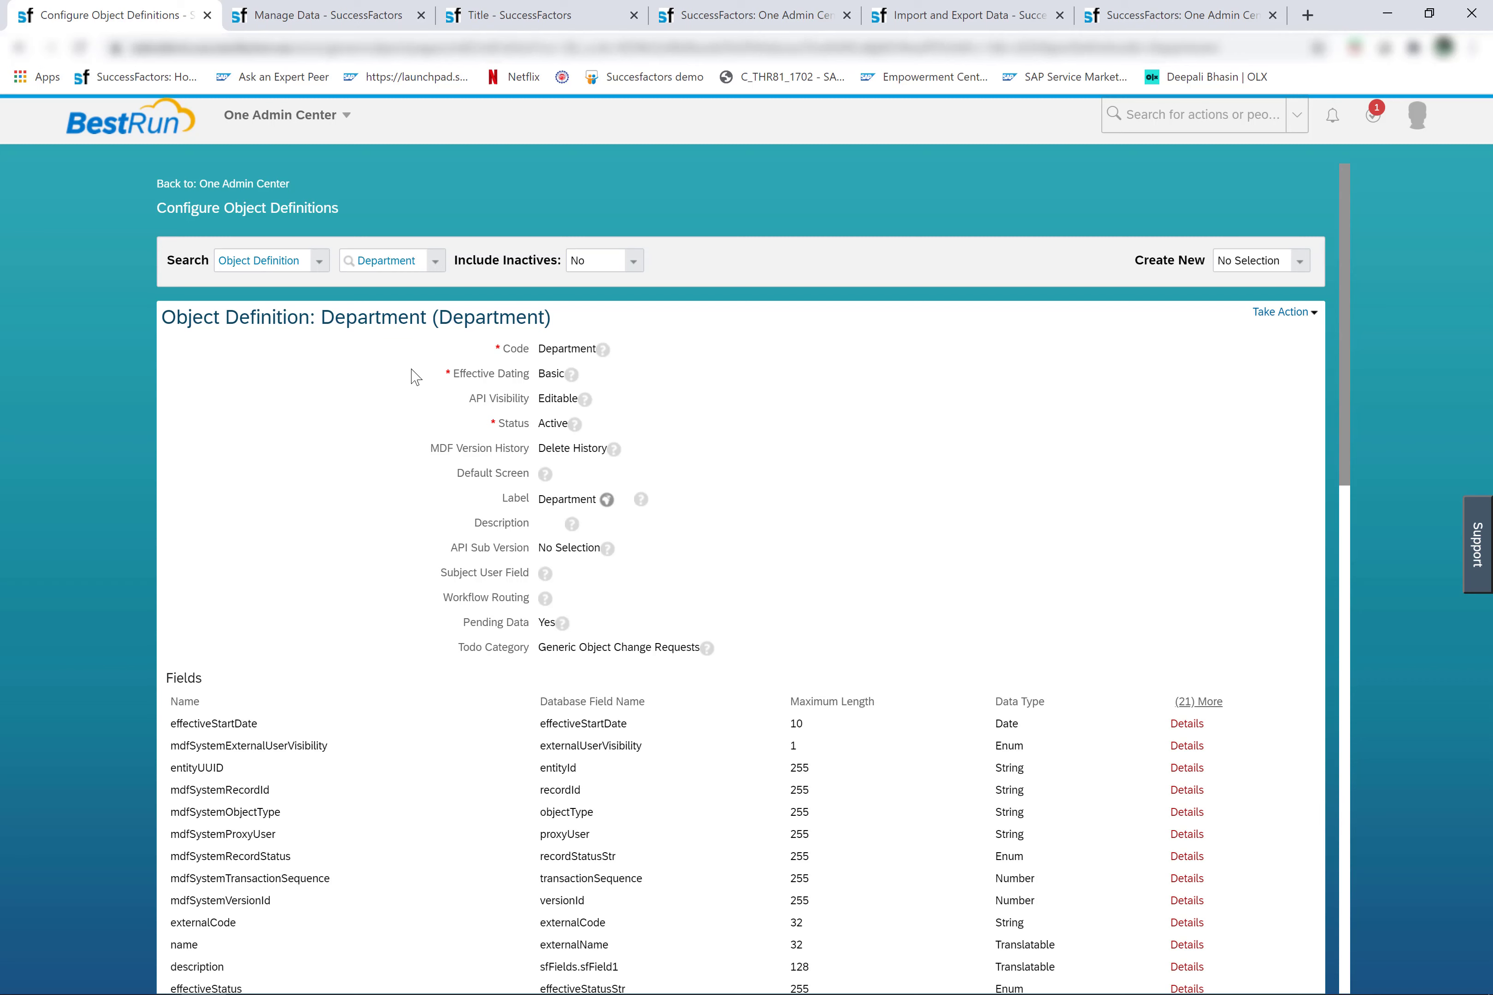
Scroll through the Department object definition's properties and Fields table
{"action": "scroll", "coordinate": [383, 566], "scroll_direction": "down", "scroll_amount": 1}
{"action": "scroll", "coordinate": [383, 566], "scroll_direction": "down", "scroll_amount": 3}
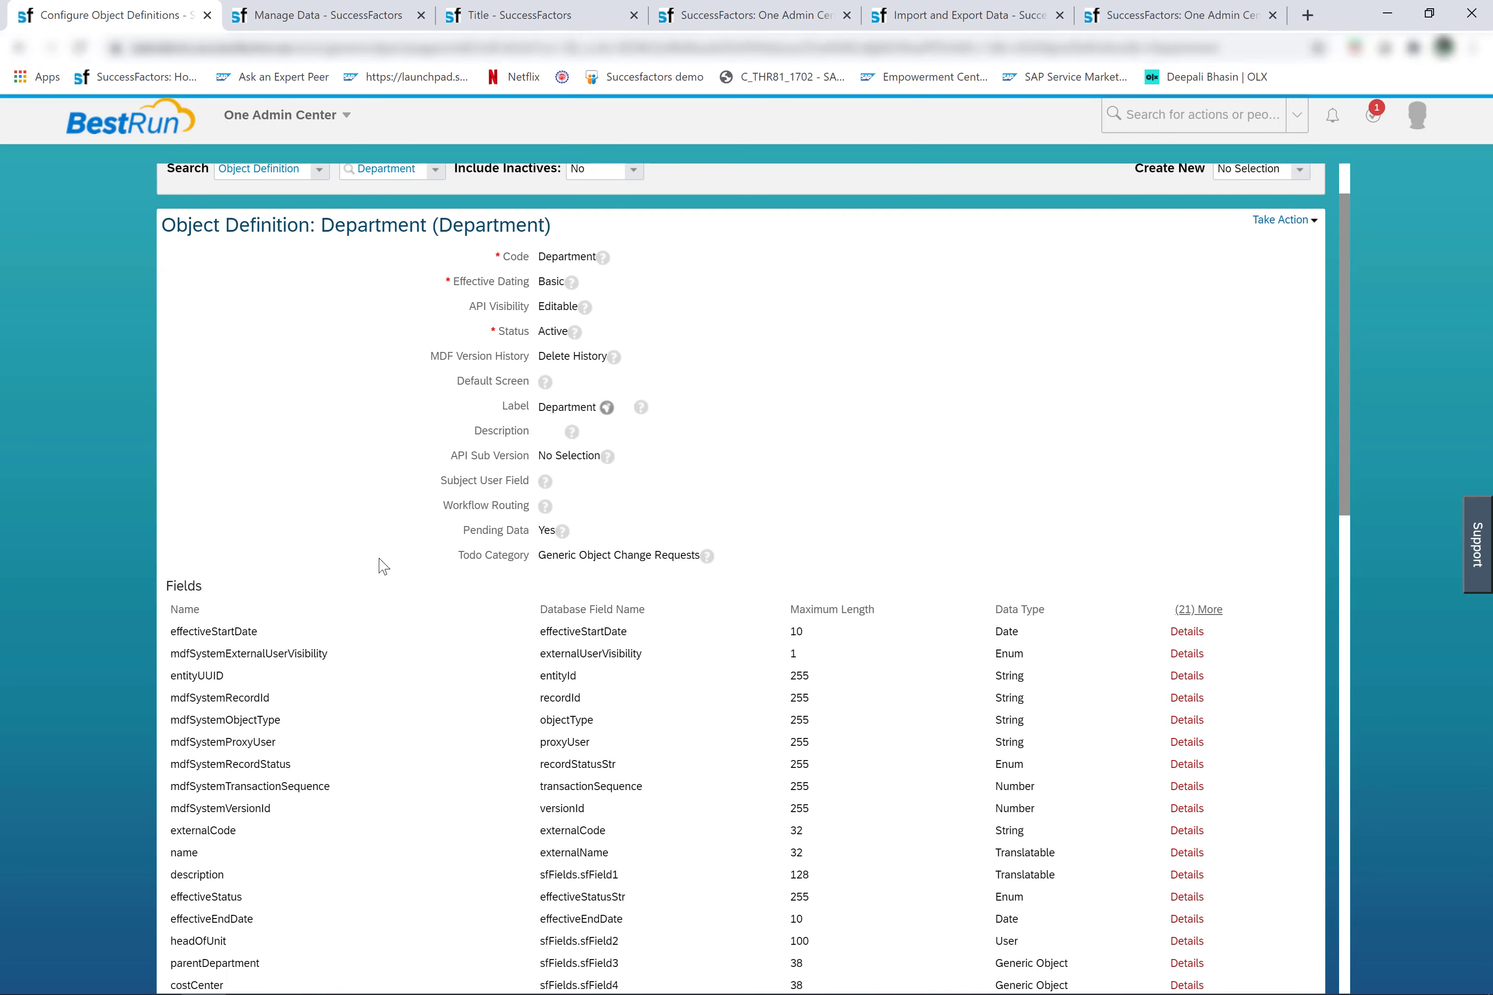
{"action": "scroll", "coordinate": [382, 566], "scroll_direction": "up", "scroll_amount": 4}
In Manage Data, open Department record Asset Management BR, then go to Manage Organization, Pay and Job Structures
{"action": "left_click", "coordinate": [308, 14]}
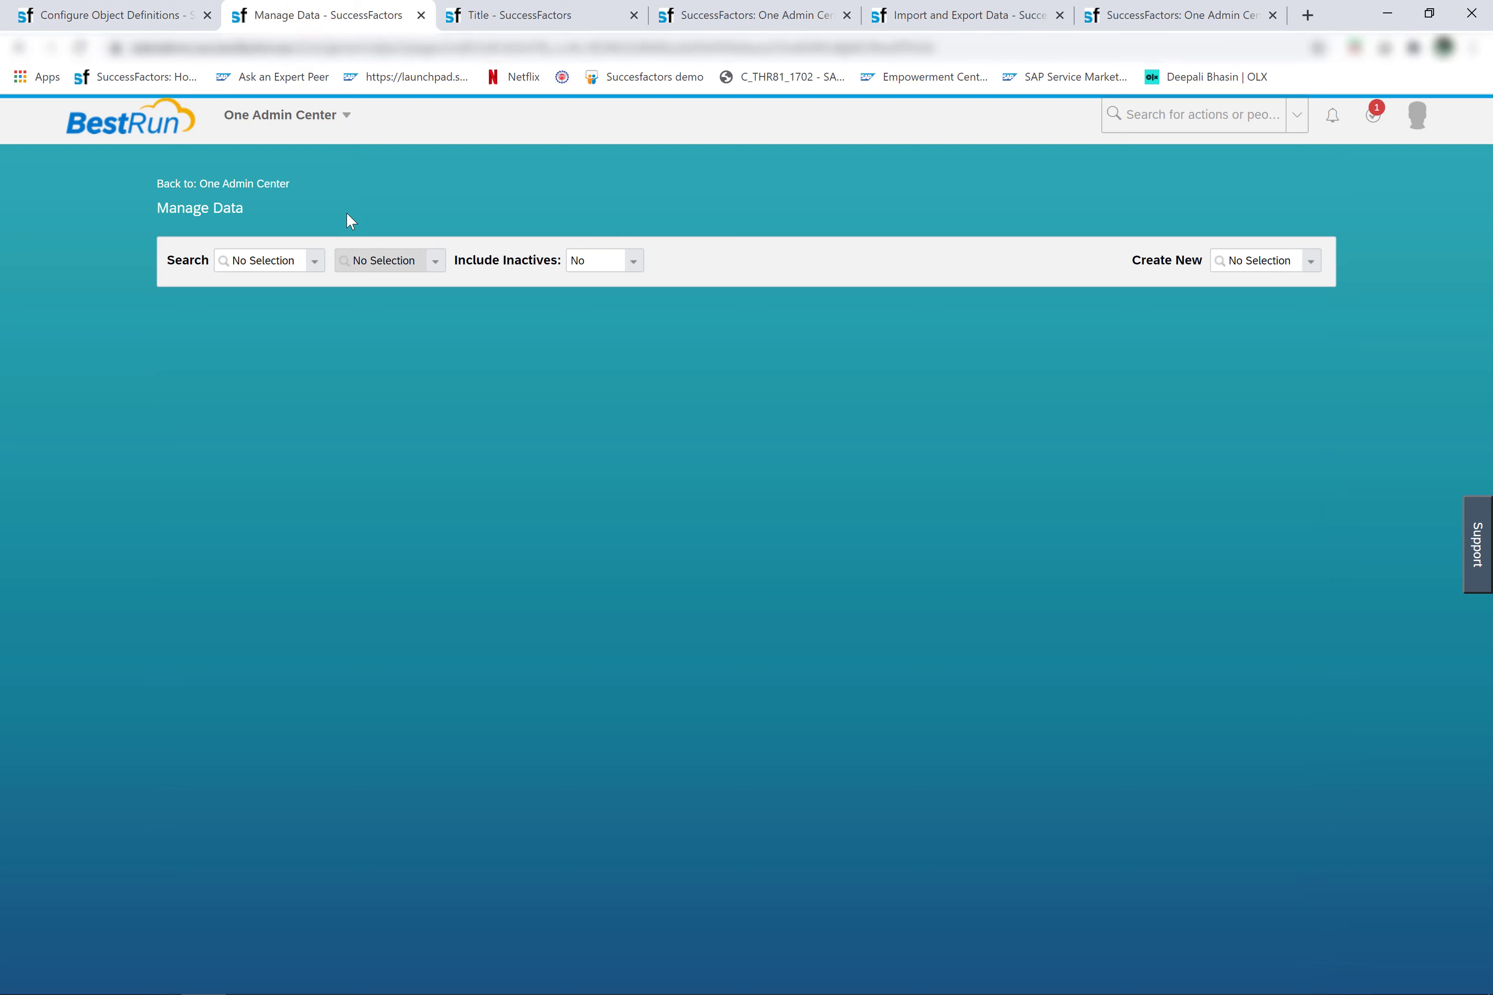
{"action": "left_click", "coordinate": [282, 261]}
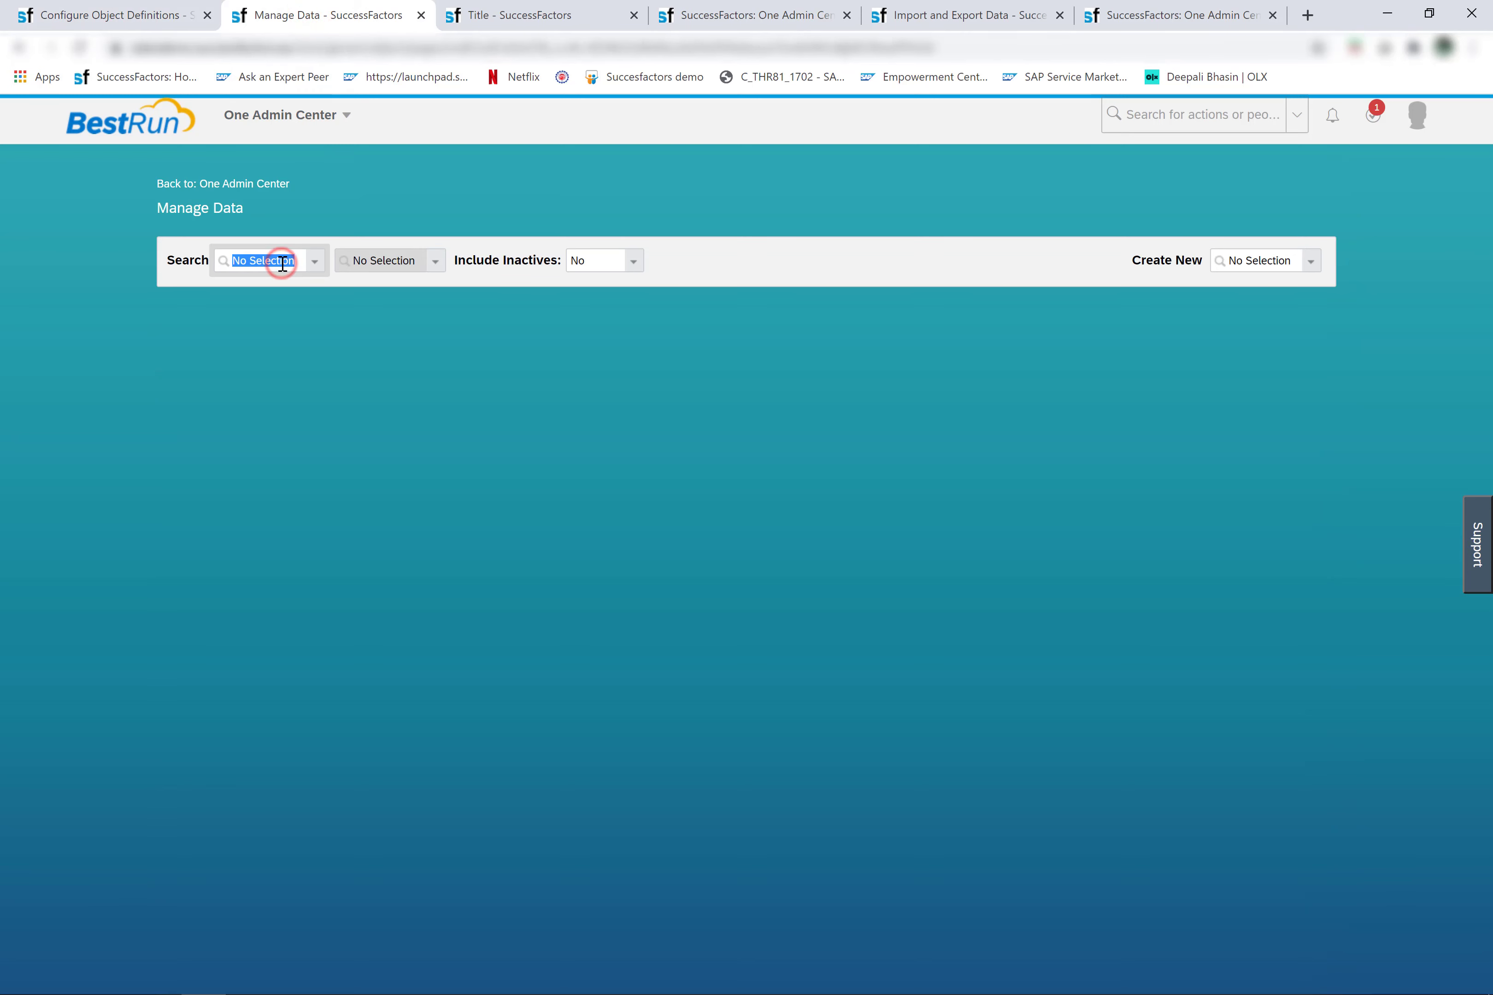
{"action": "type", "text": "Depart"}
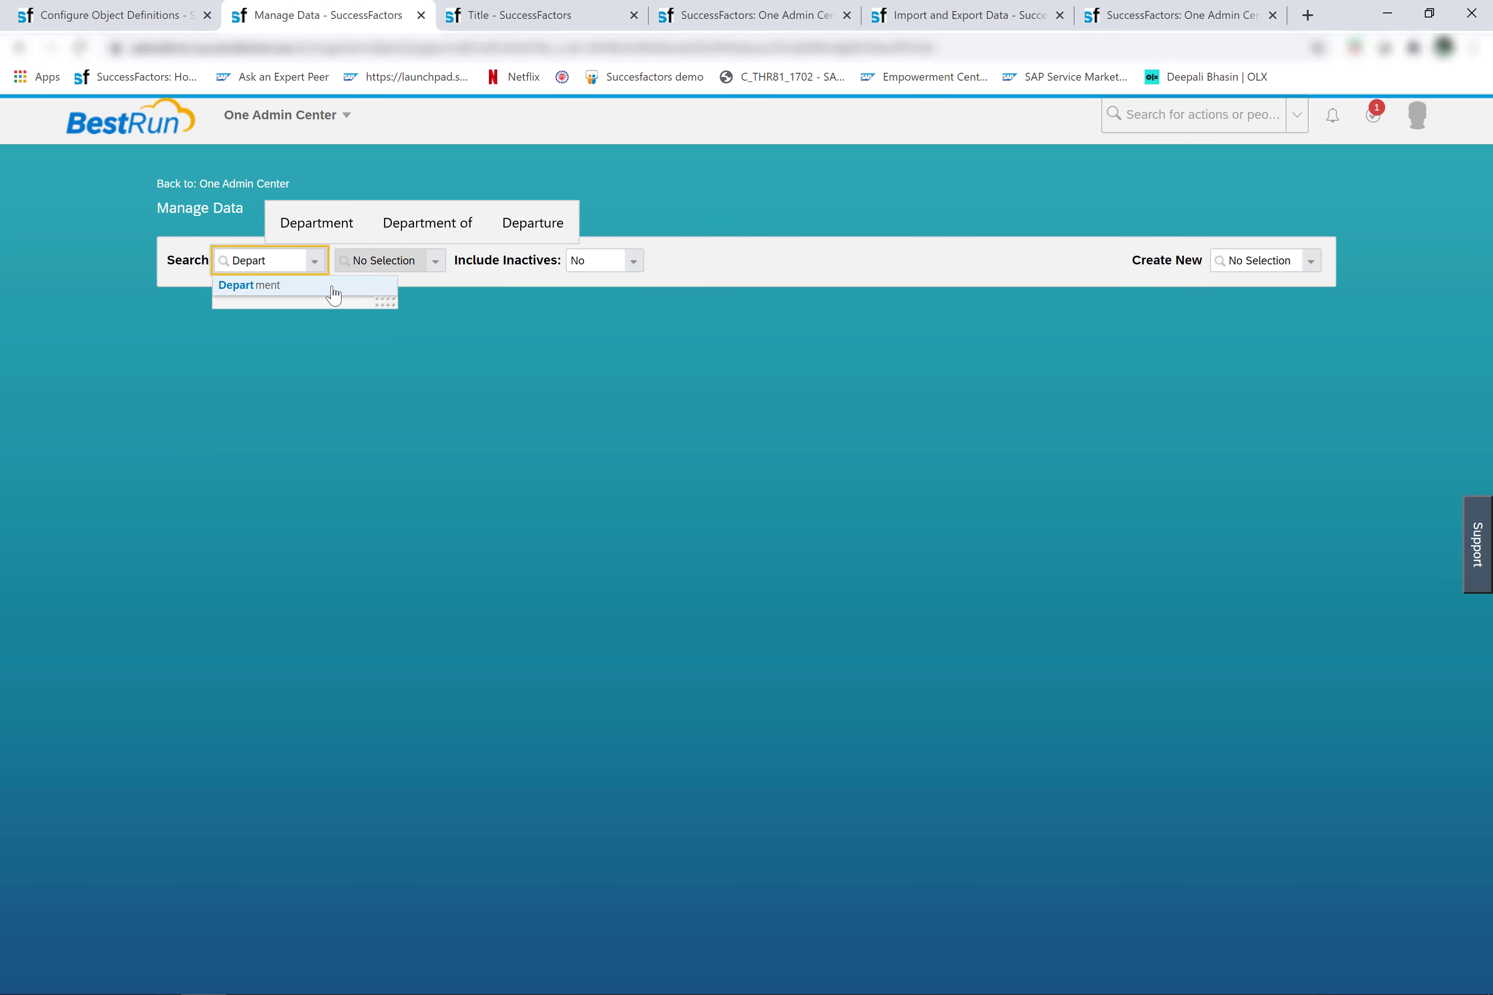
{"action": "left_click", "coordinate": [331, 288]}
{"action": "left_click", "coordinate": [431, 260]}
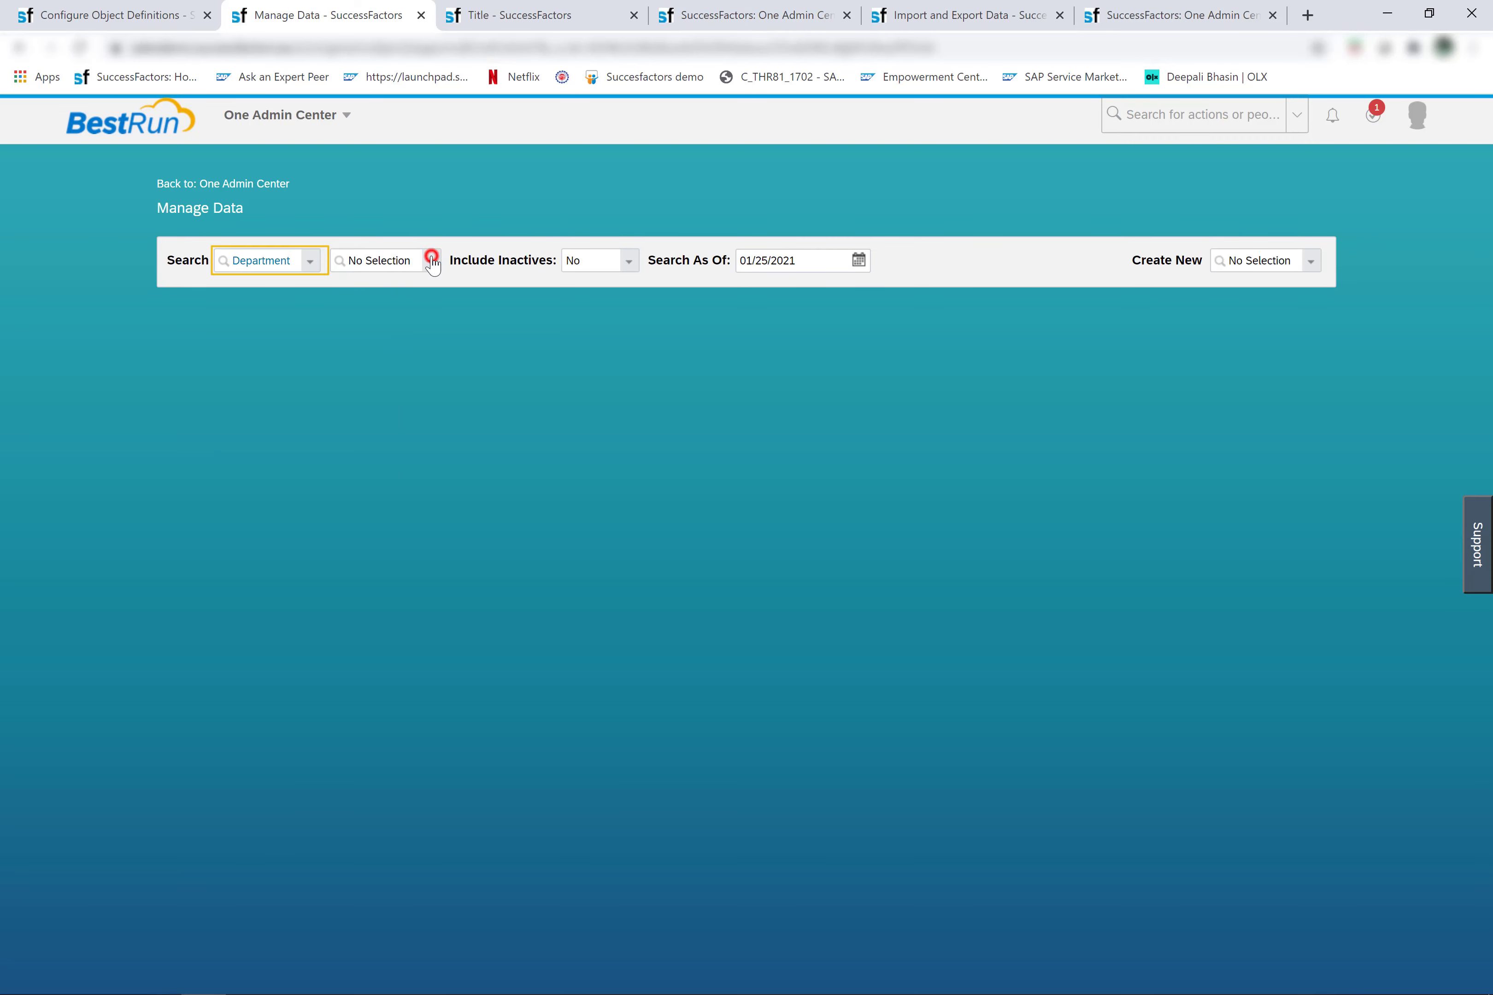
{"action": "left_click", "coordinate": [436, 328]}
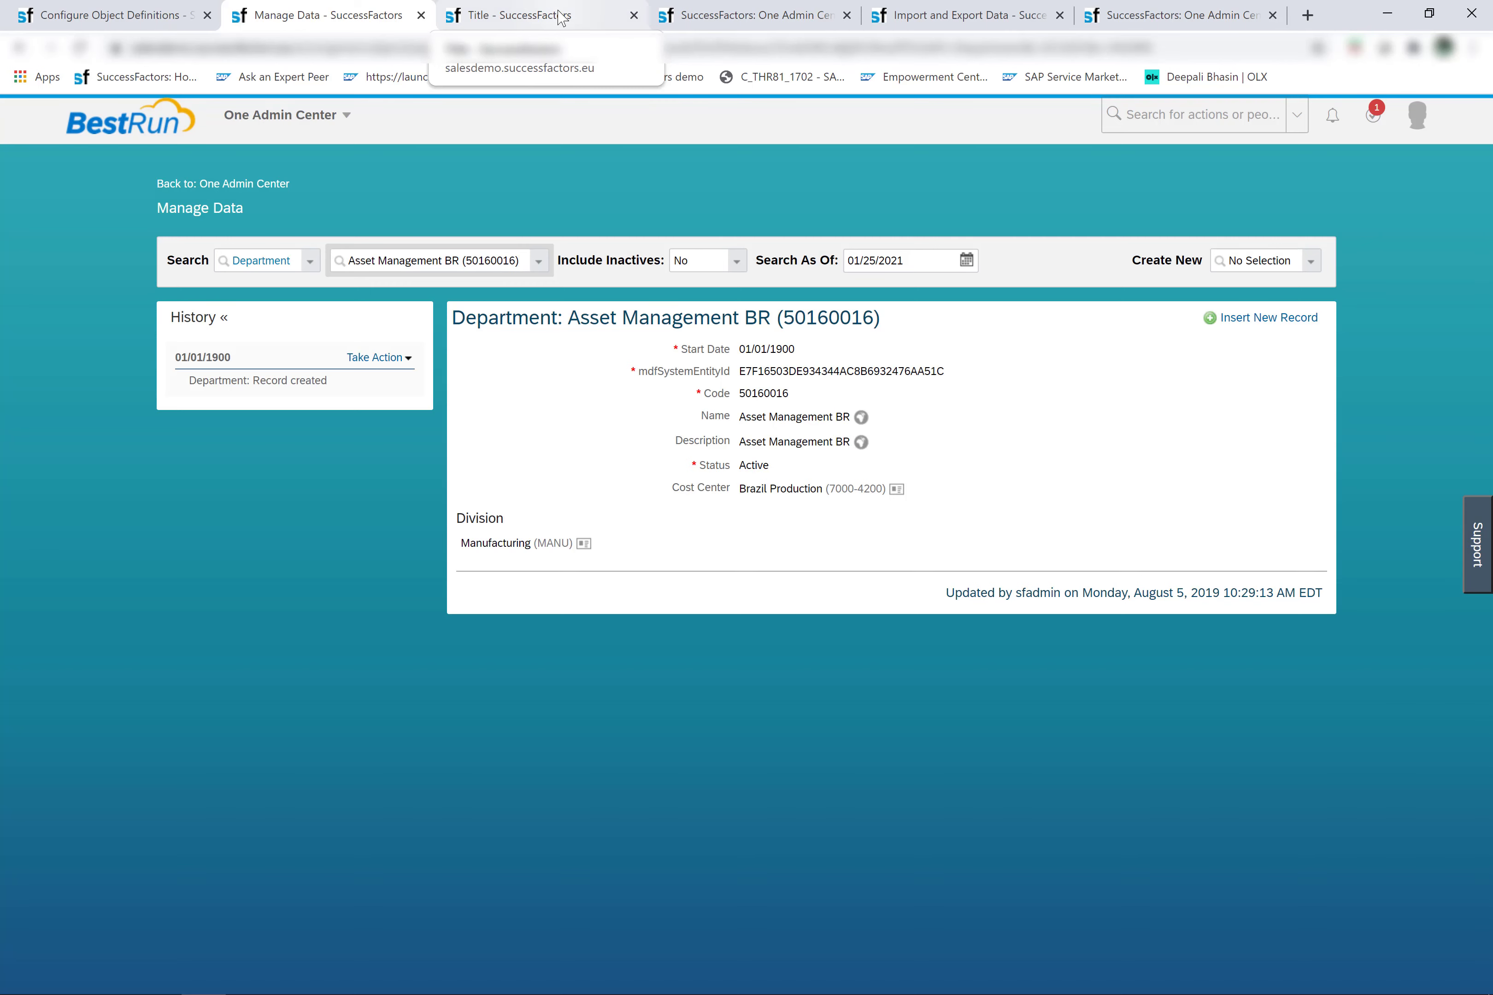
{"action": "left_click", "coordinate": [561, 18]}
{"action": "left_click", "coordinate": [304, 248]}
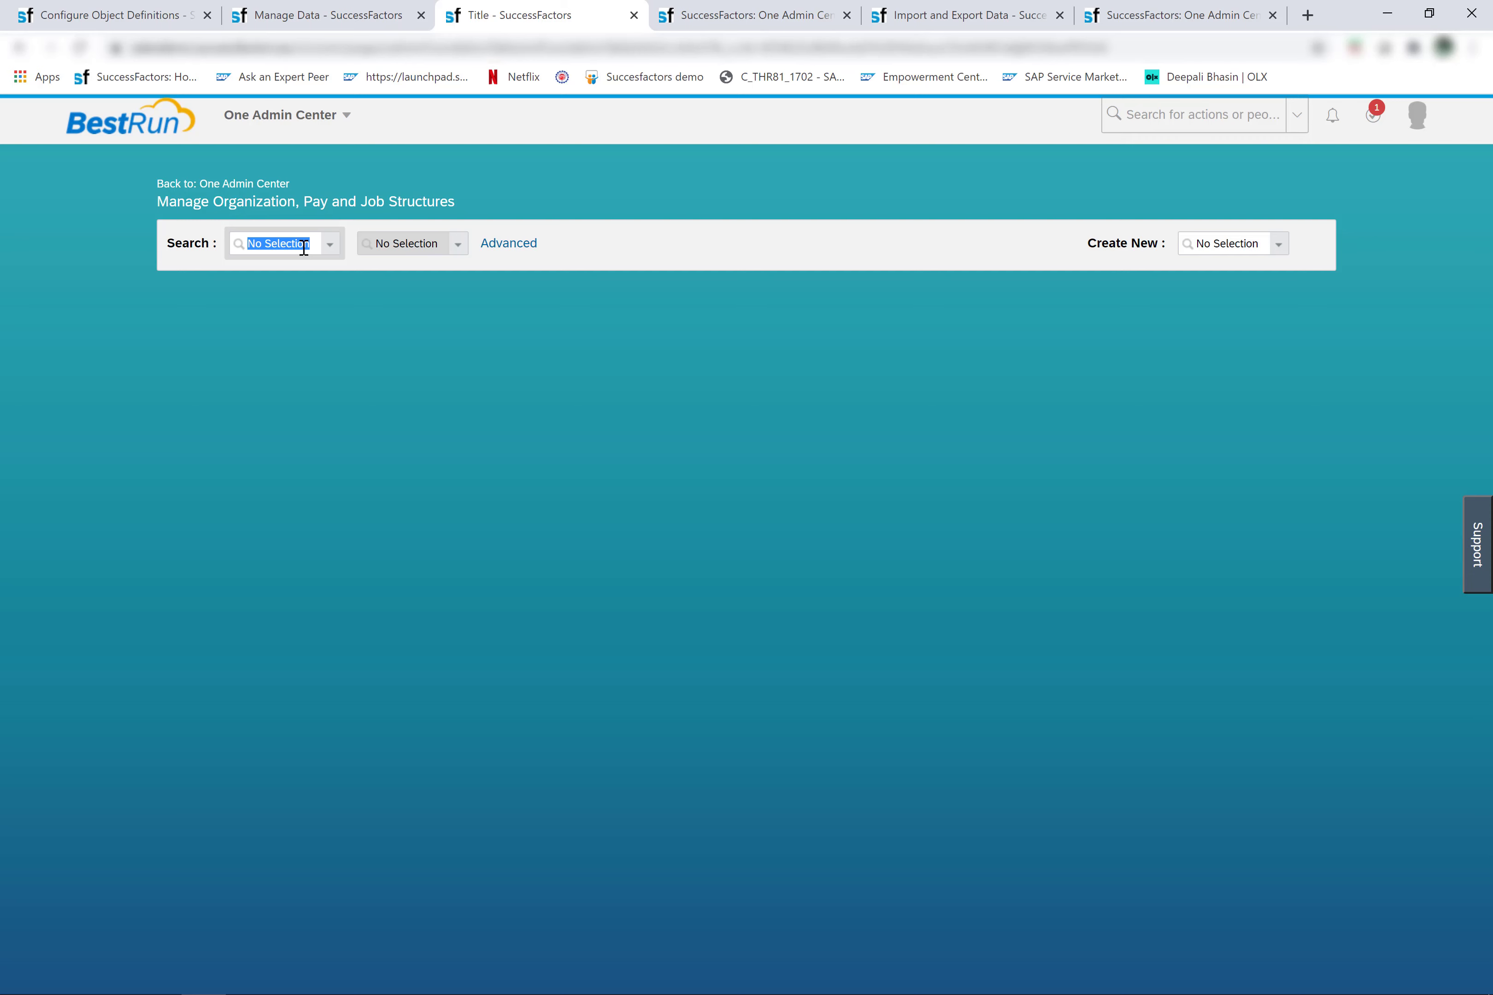
{"action": "left_click", "coordinate": [121, 9]}
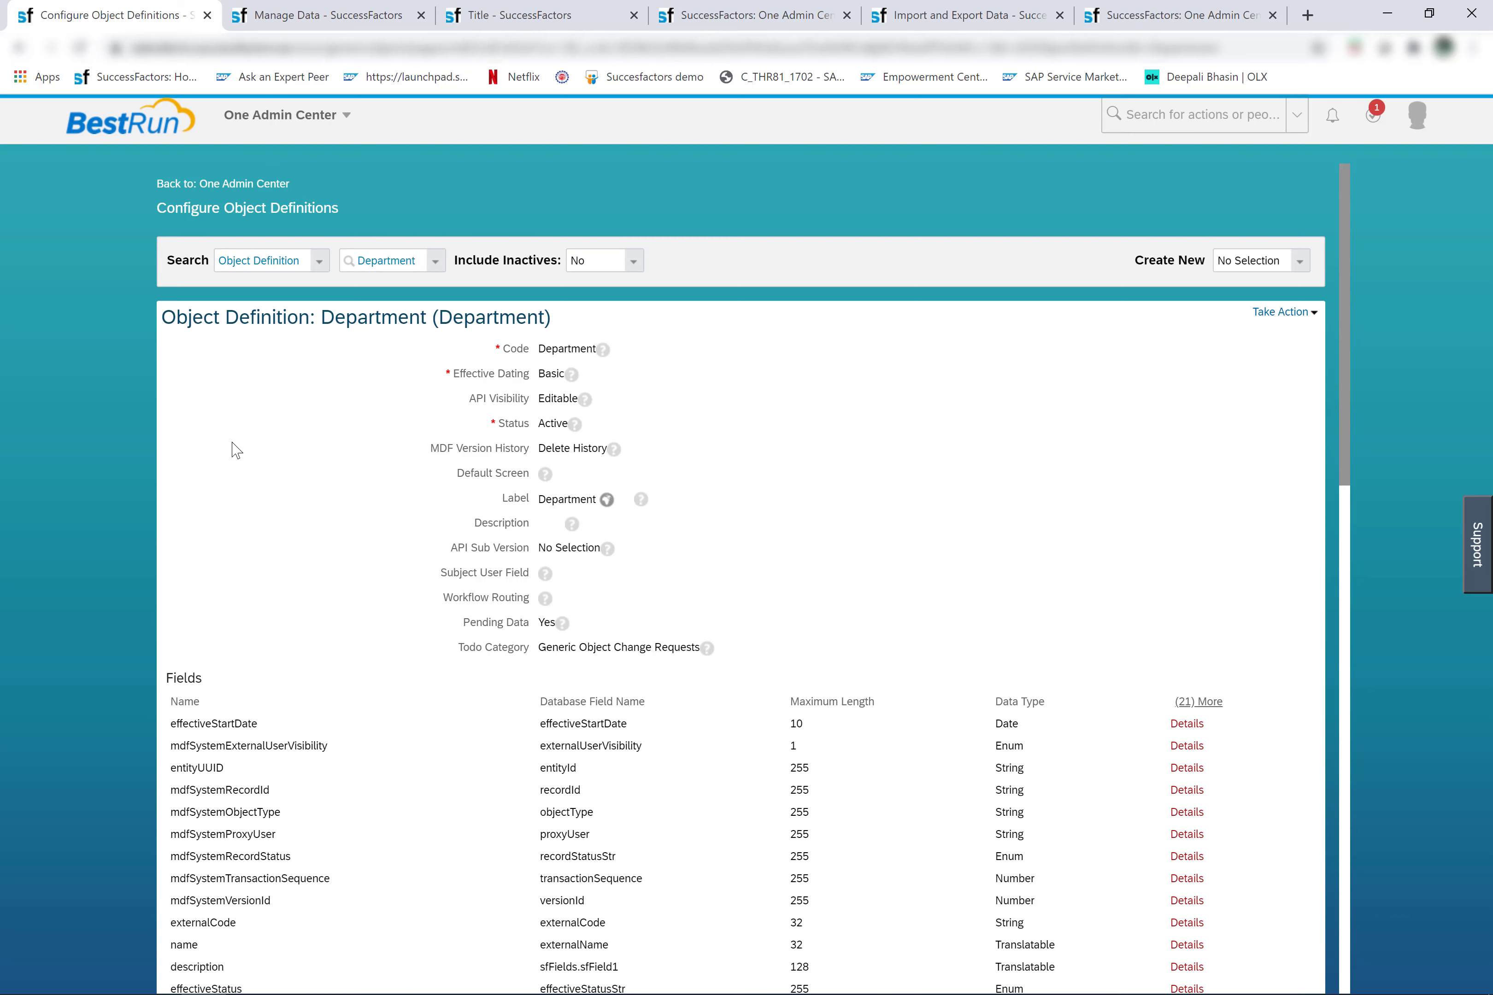
{"action": "left_click", "coordinate": [293, 12]}
{"action": "left_click", "coordinate": [385, 357]}
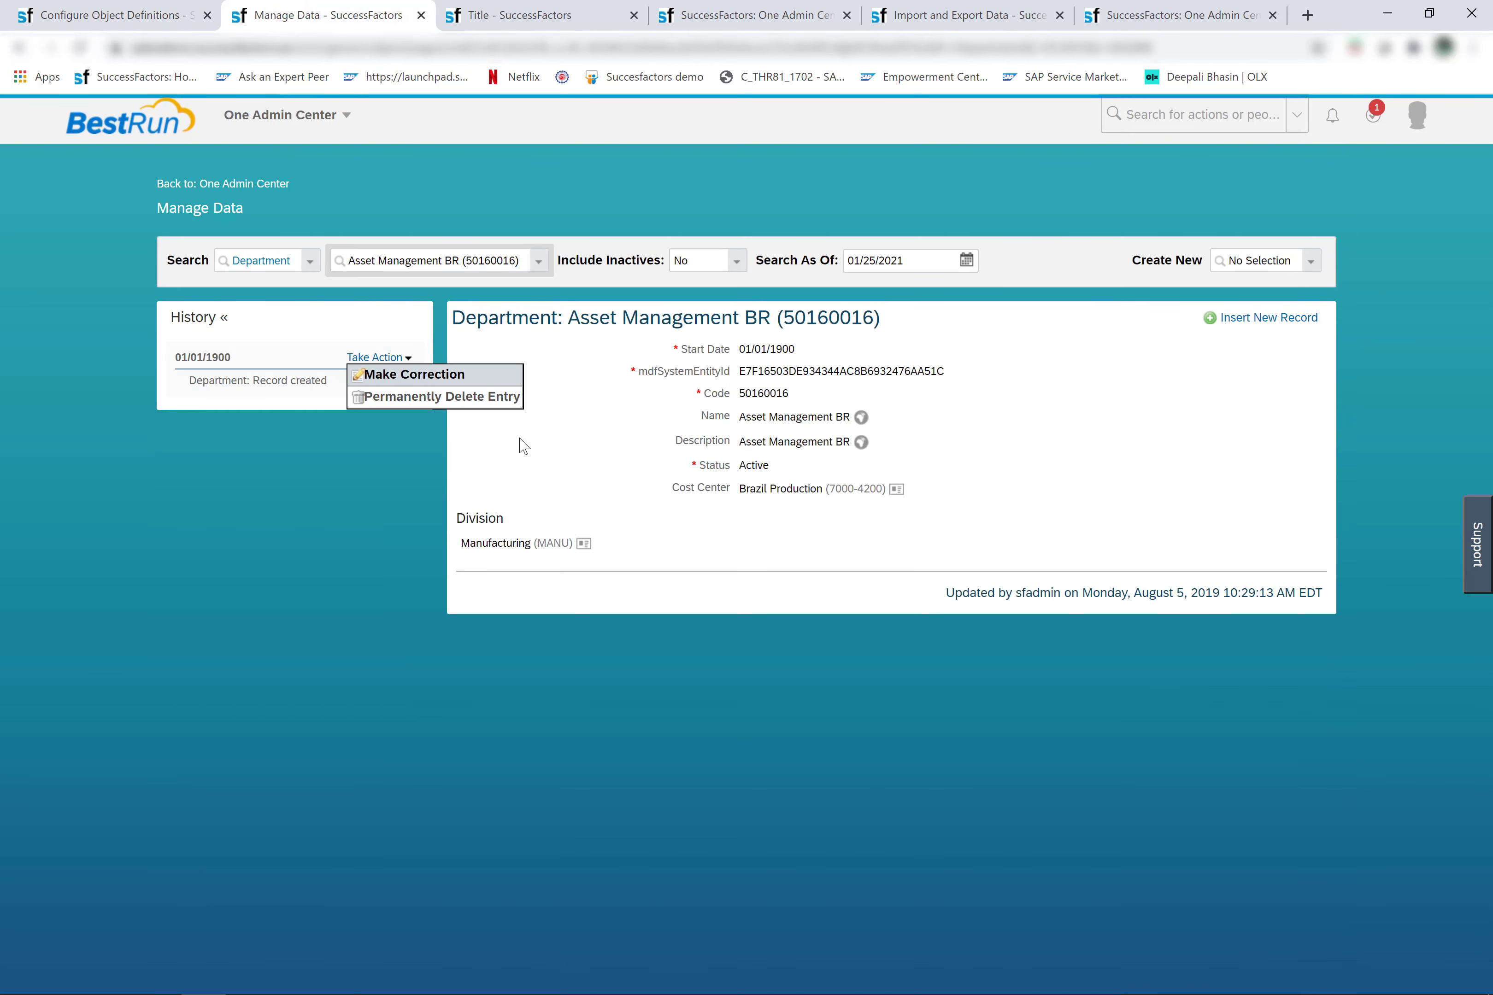
{"action": "left_click", "coordinate": [575, 442]}
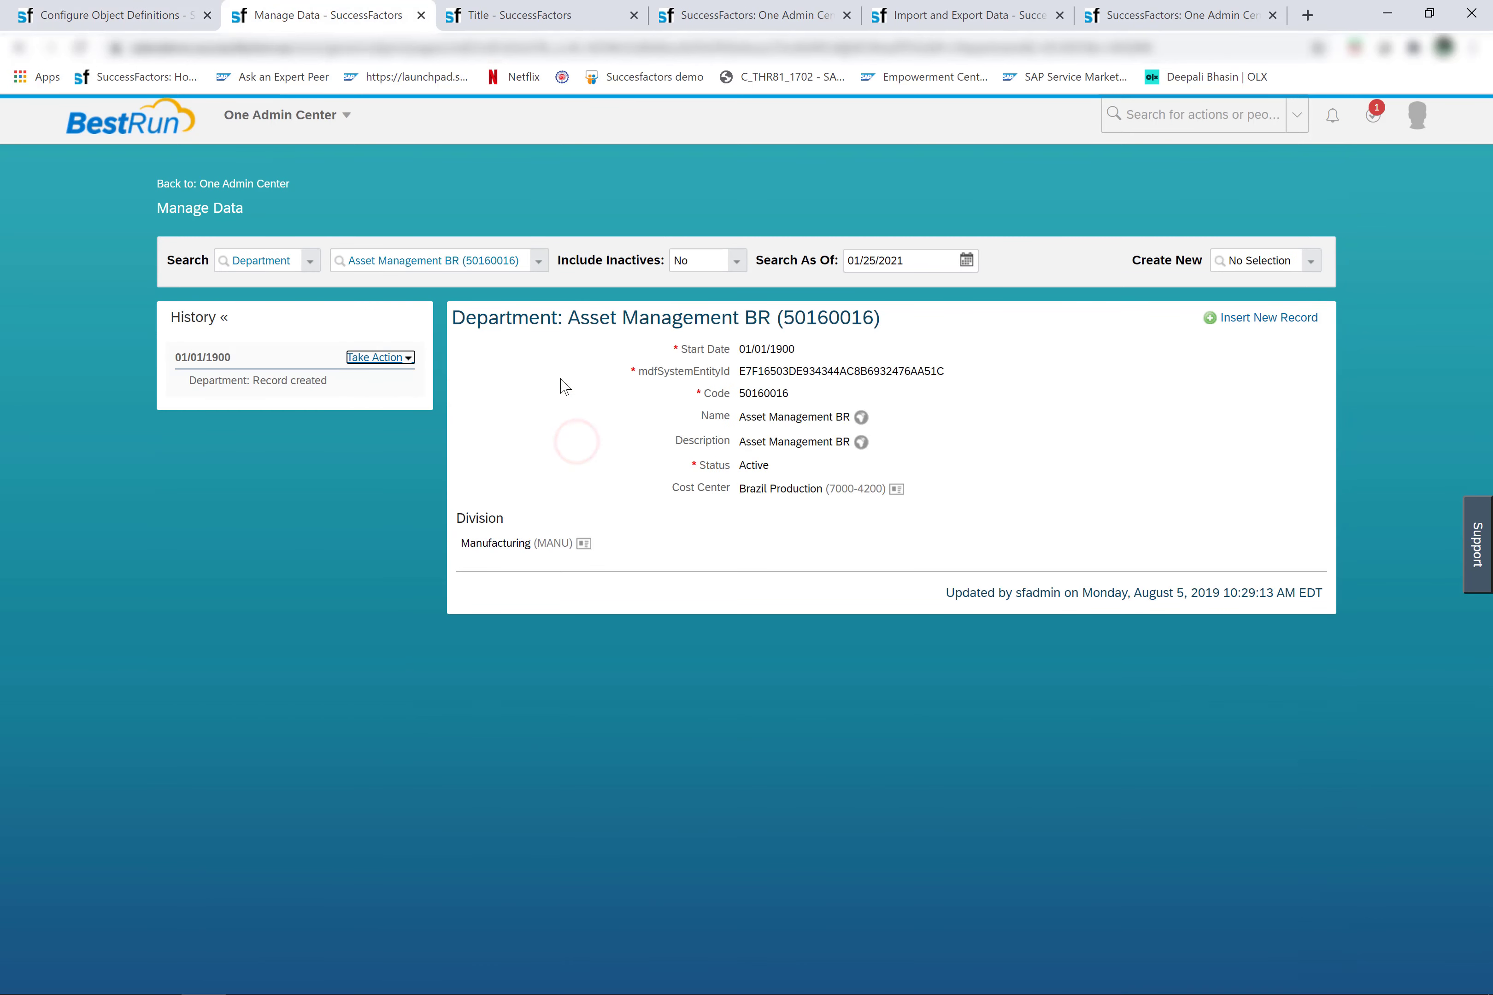
{"action": "left_click", "coordinate": [534, 15]}
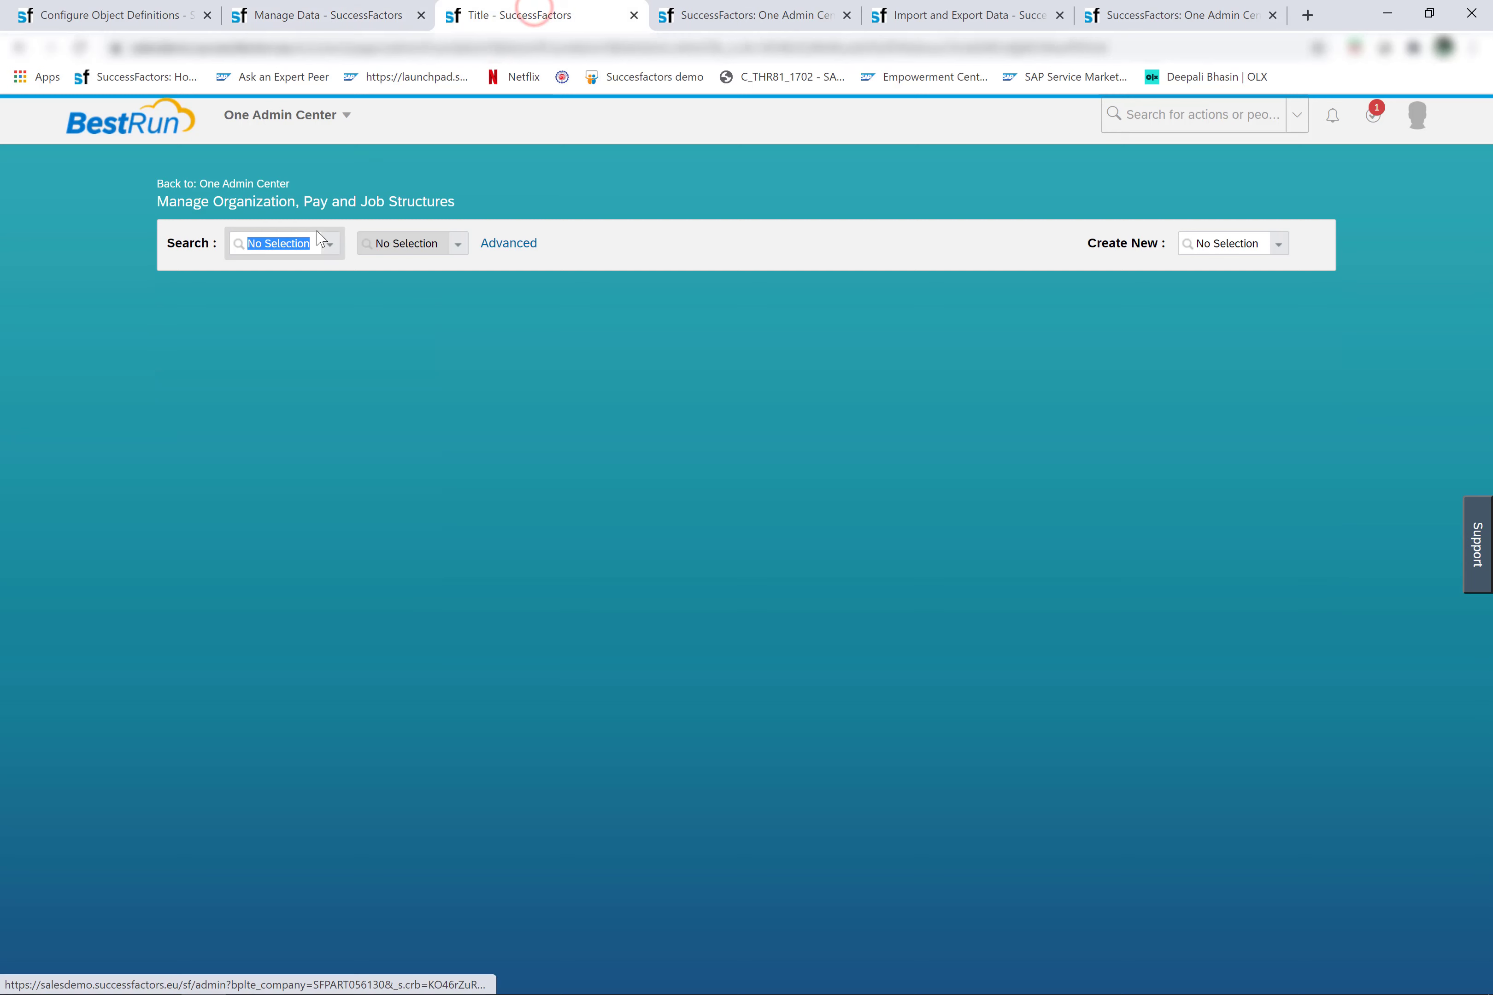
Open the Amsterdam (2500-0001) location record, check Take Action, then return to the Department definition
{"action": "left_click", "coordinate": [328, 242]}
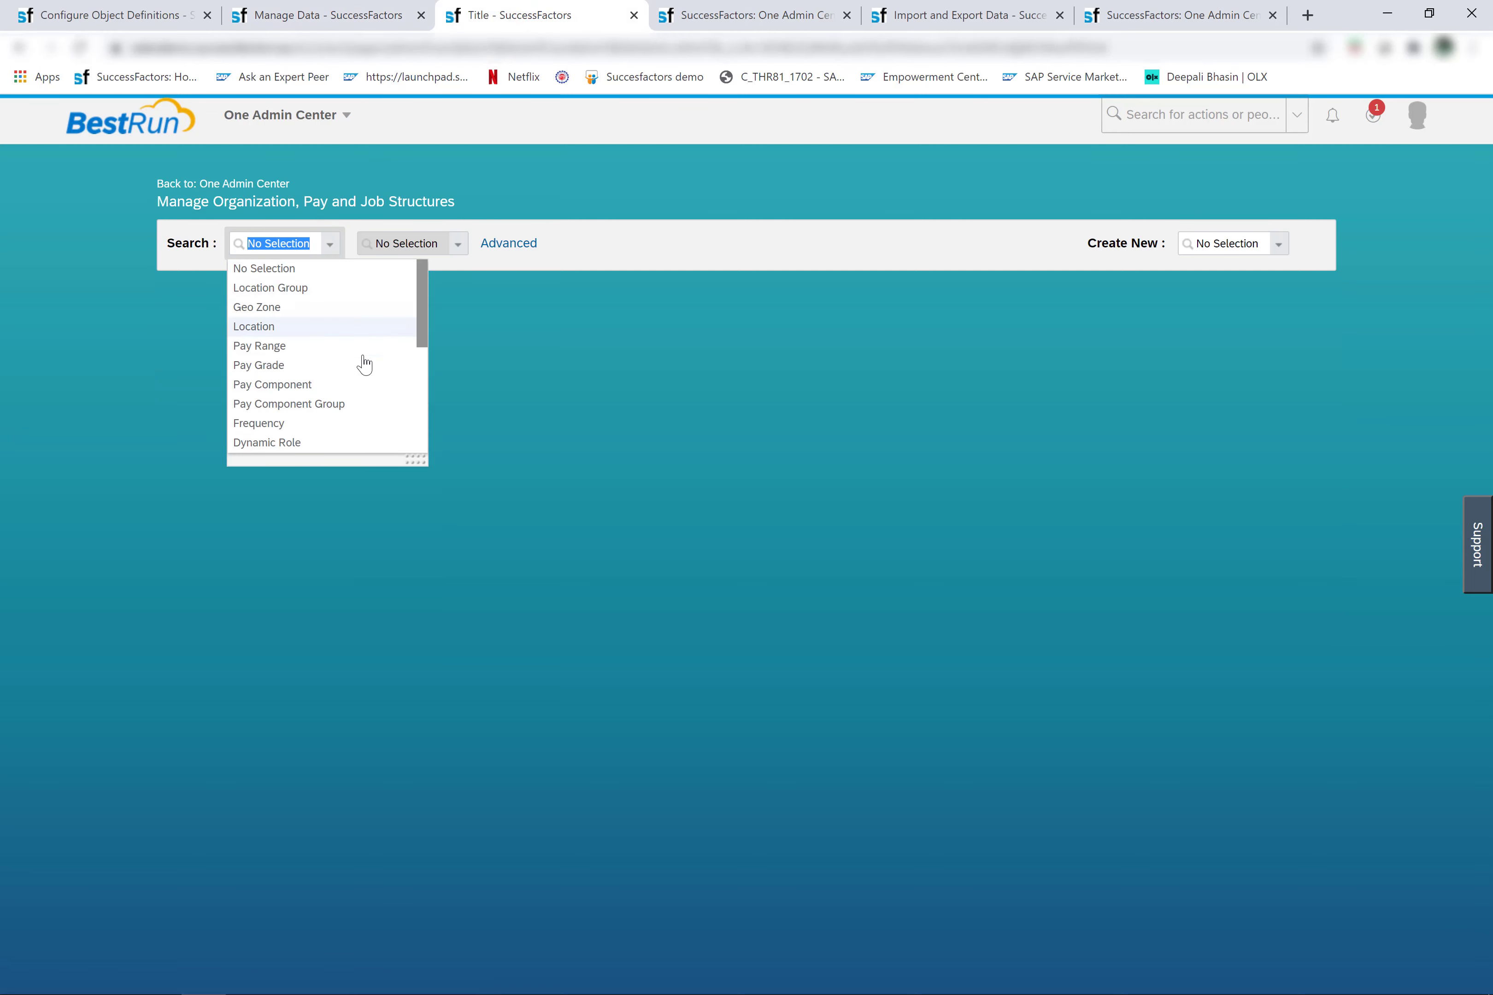
{"action": "mouse_move", "coordinate": [423, 310]}
{"action": "left_mouse_down"}
{"action": "mouse_move", "coordinate": [421, 331]}
{"action": "mouse_move", "coordinate": [421, 311]}
{"action": "left_mouse_up"}
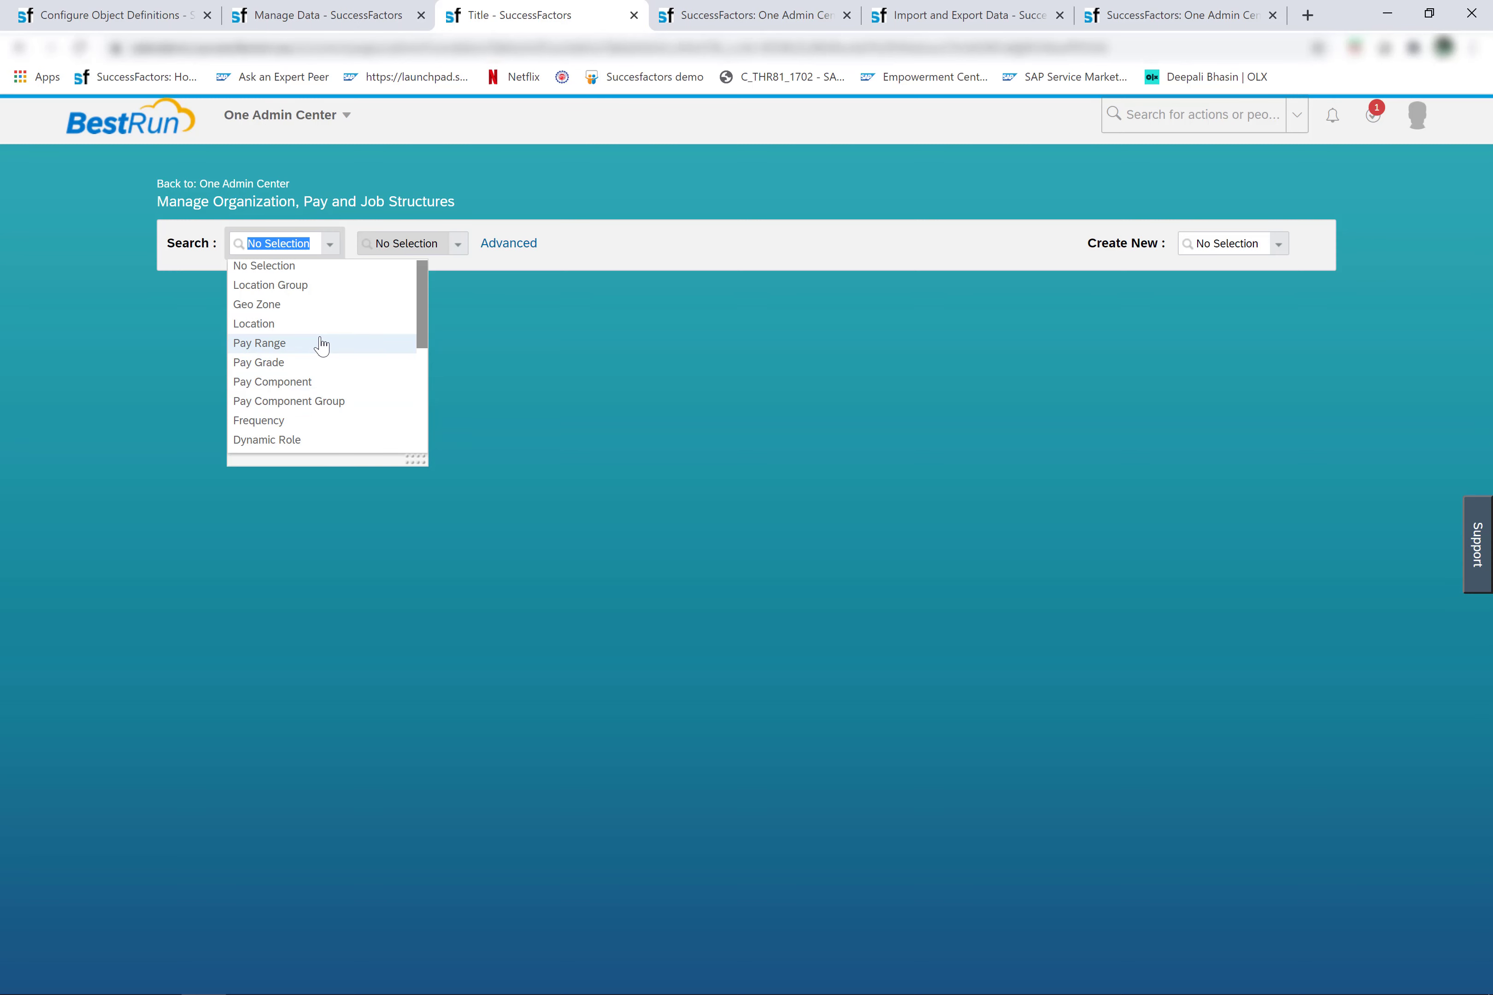
{"action": "type", "text": "loca"}
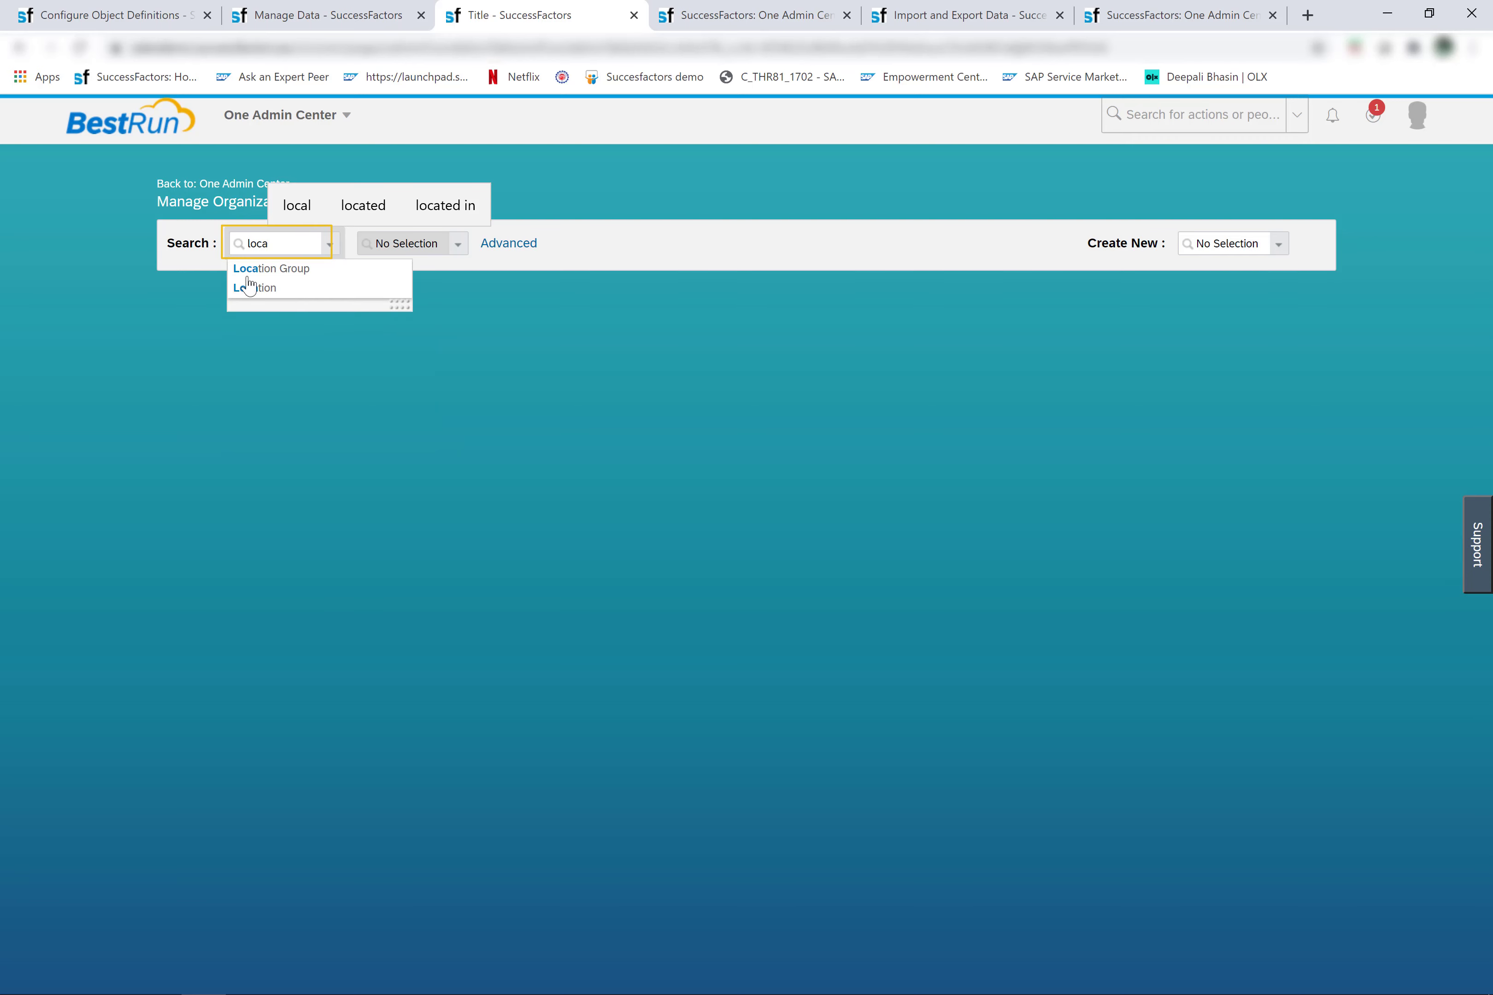
{"action": "left_click", "coordinate": [350, 287]}
{"action": "left_click", "coordinate": [439, 244]}
{"action": "left_click", "coordinate": [453, 282]}
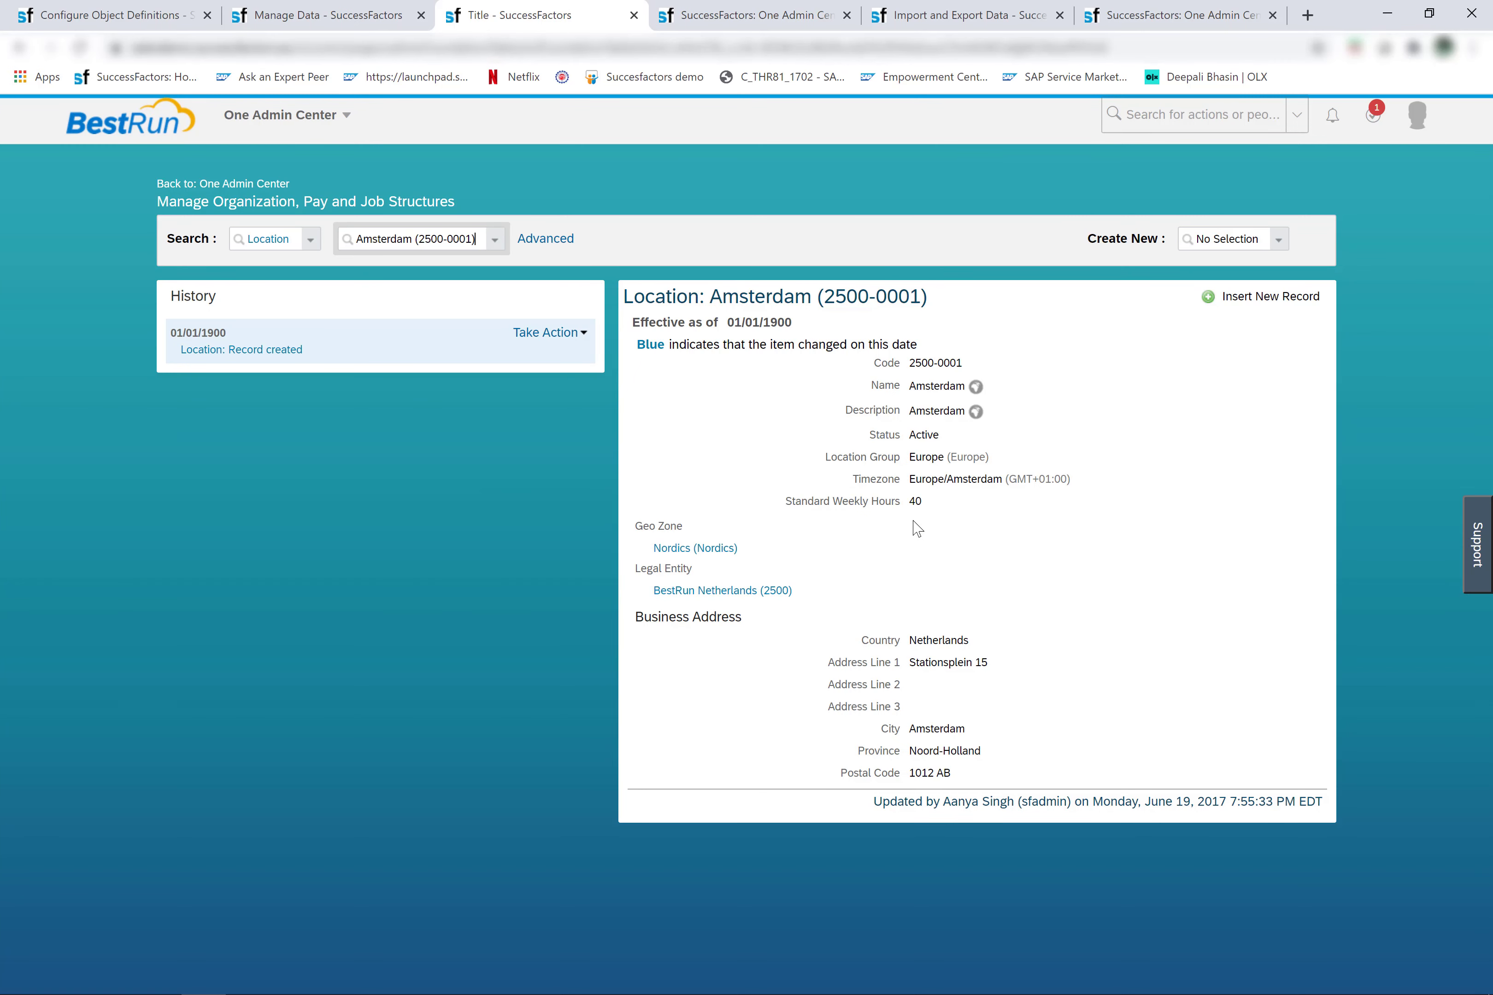
{"action": "left_click", "coordinate": [546, 332]}
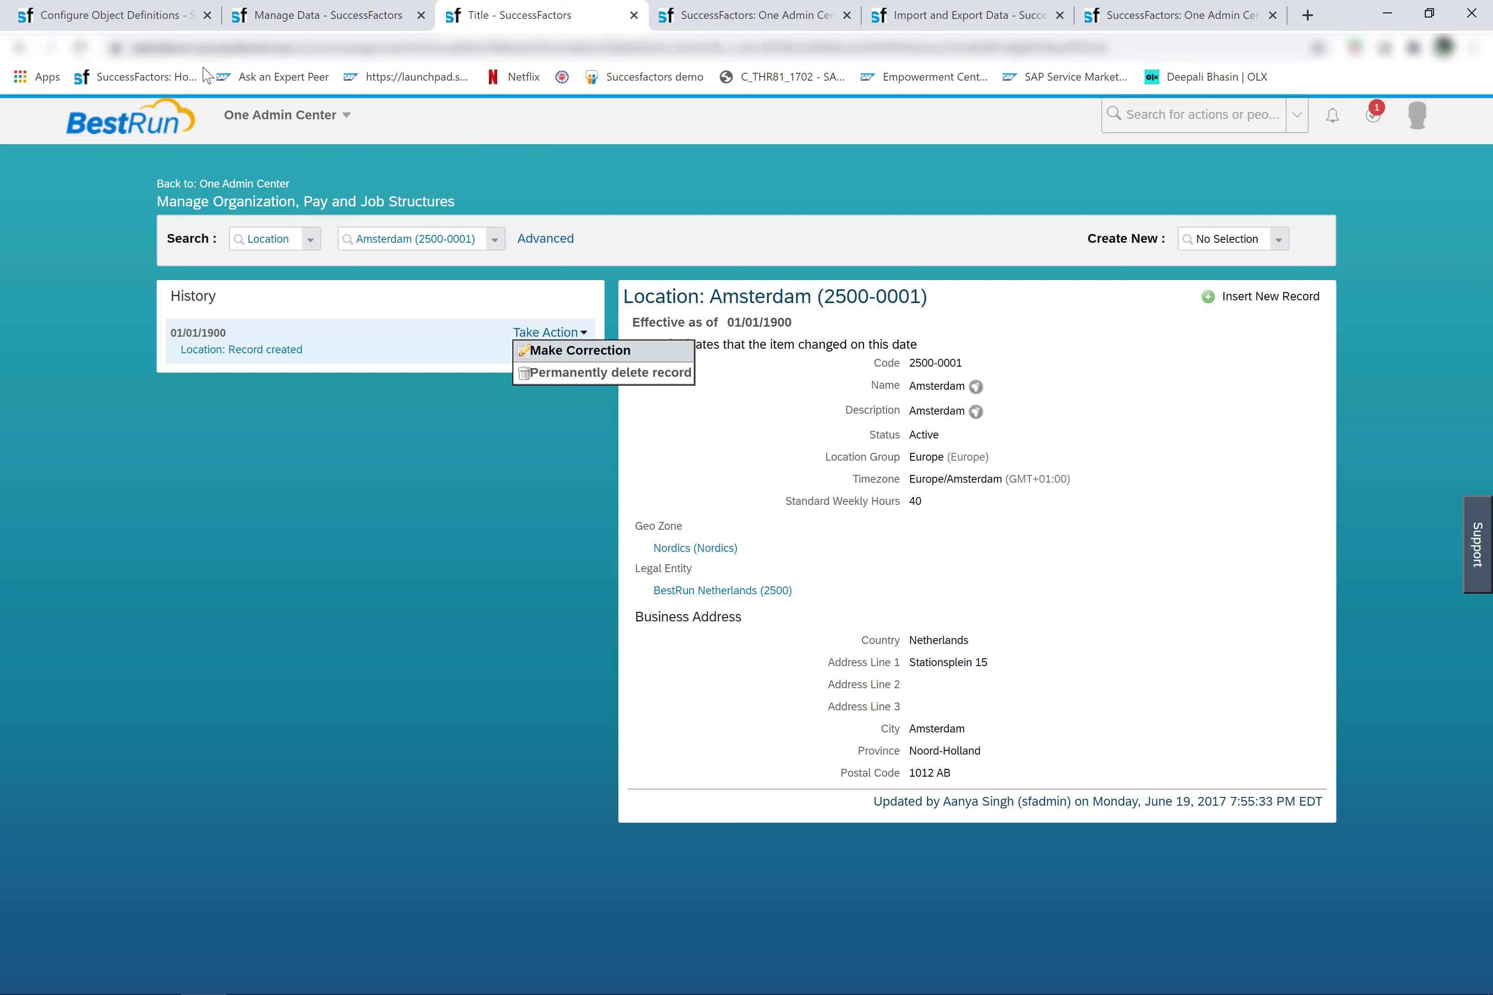
{"action": "left_click", "coordinate": [152, 27]}
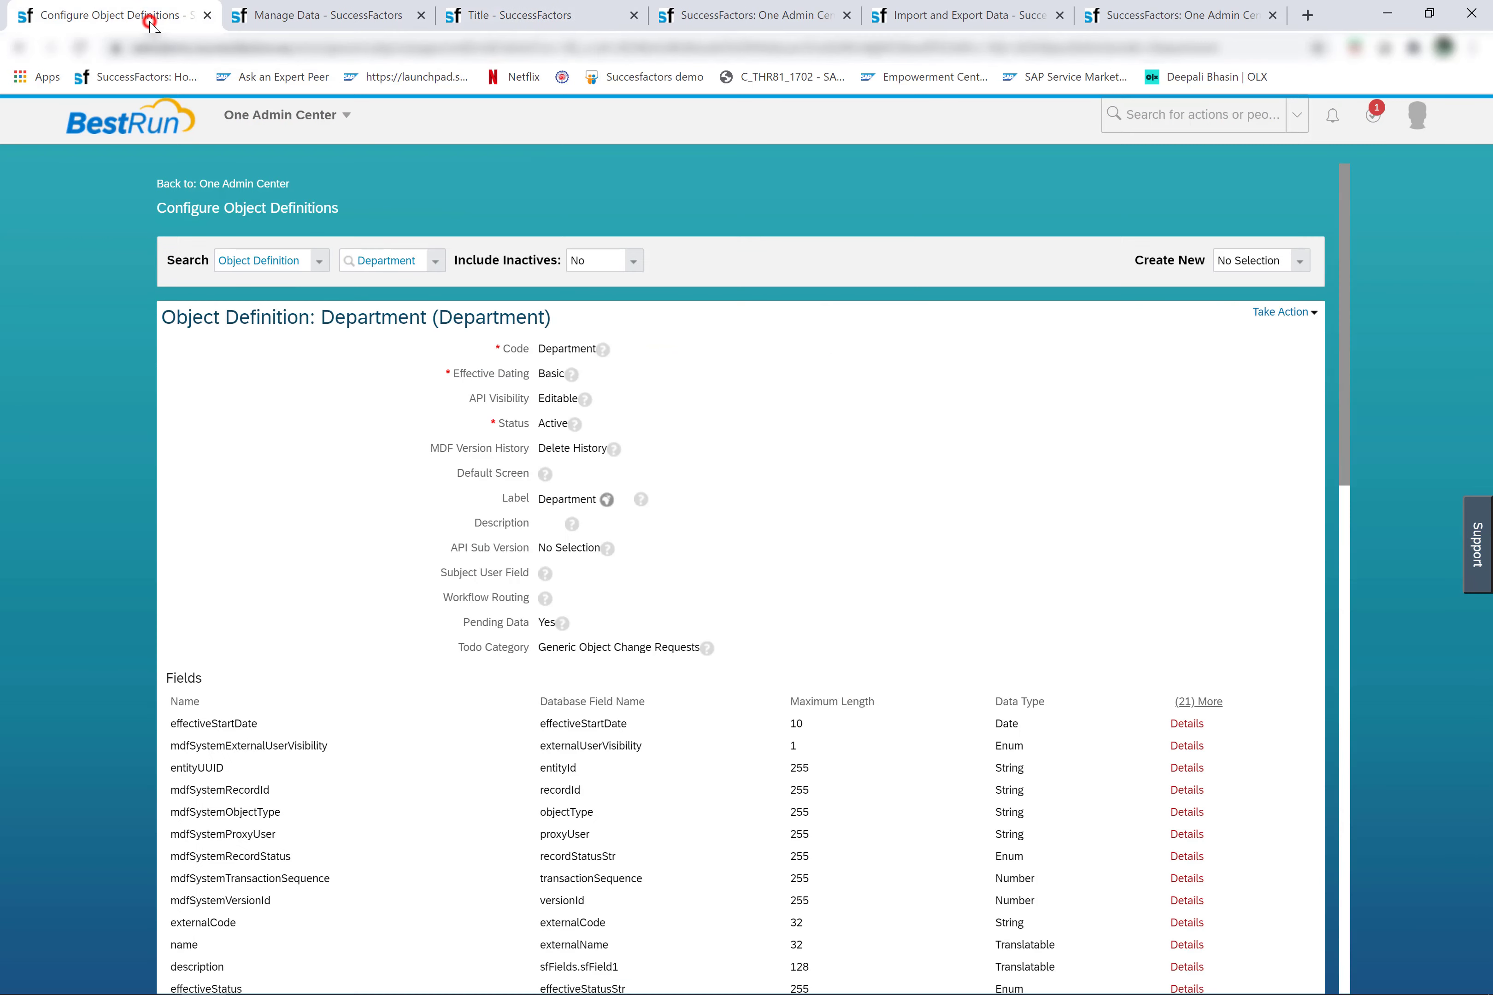
Search object definitions for 'location' and open the Location Wrapper (FOWLocation) definition
{"action": "left_click", "coordinate": [378, 262]}
{"action": "type", "text": "loca"}
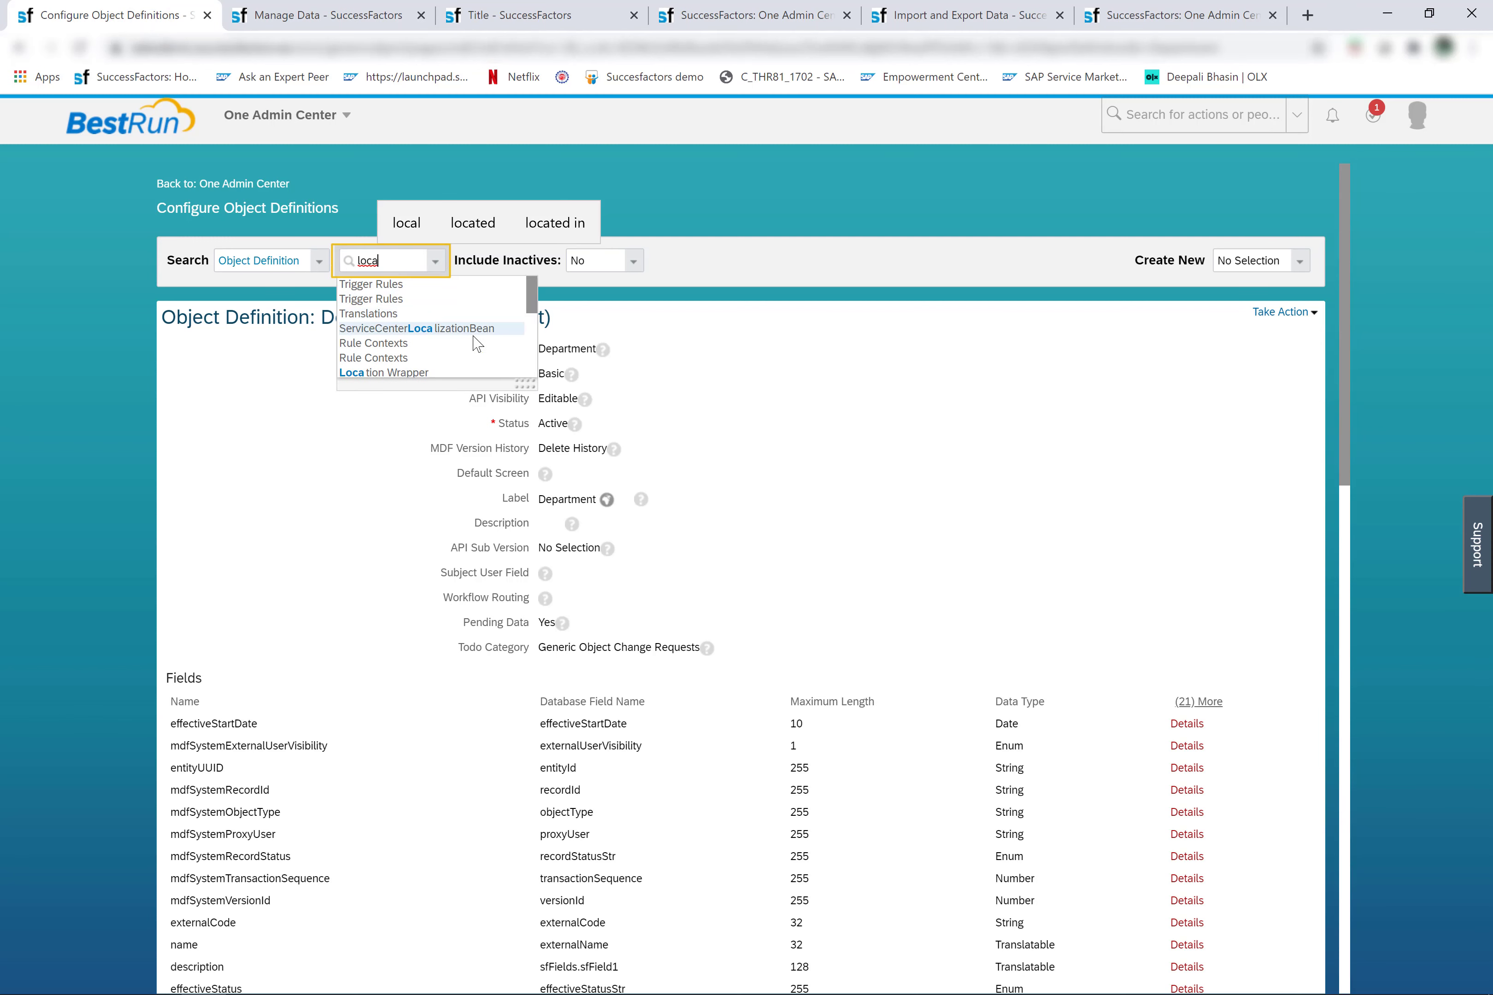
{"action": "type", "text": "tion"}
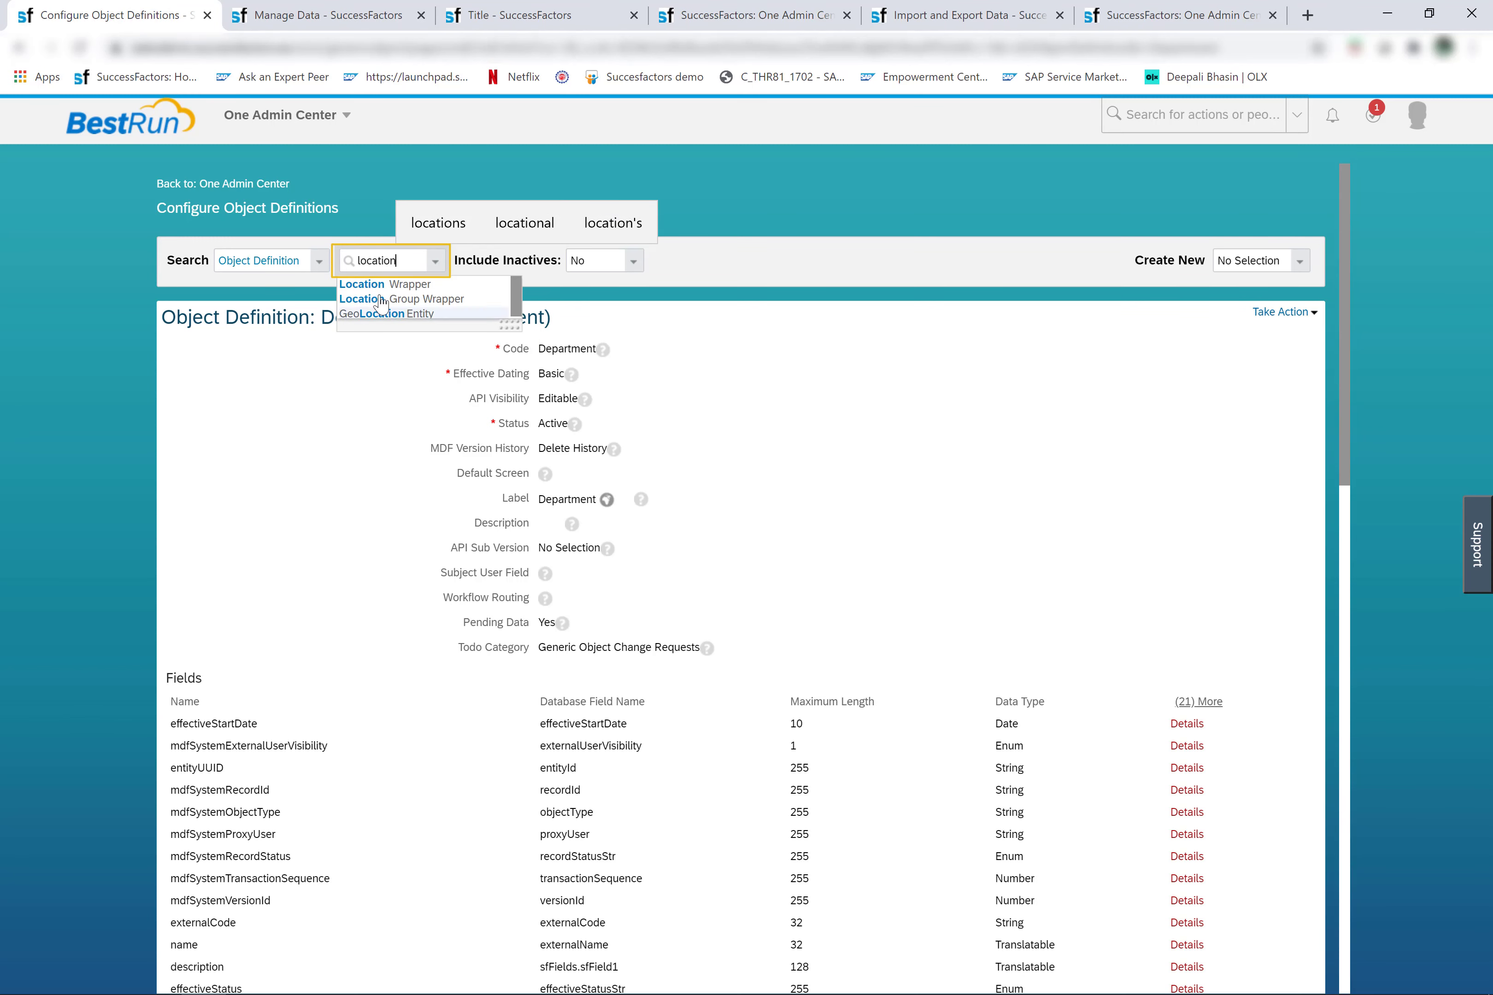
{"action": "left_click", "coordinate": [453, 289]}
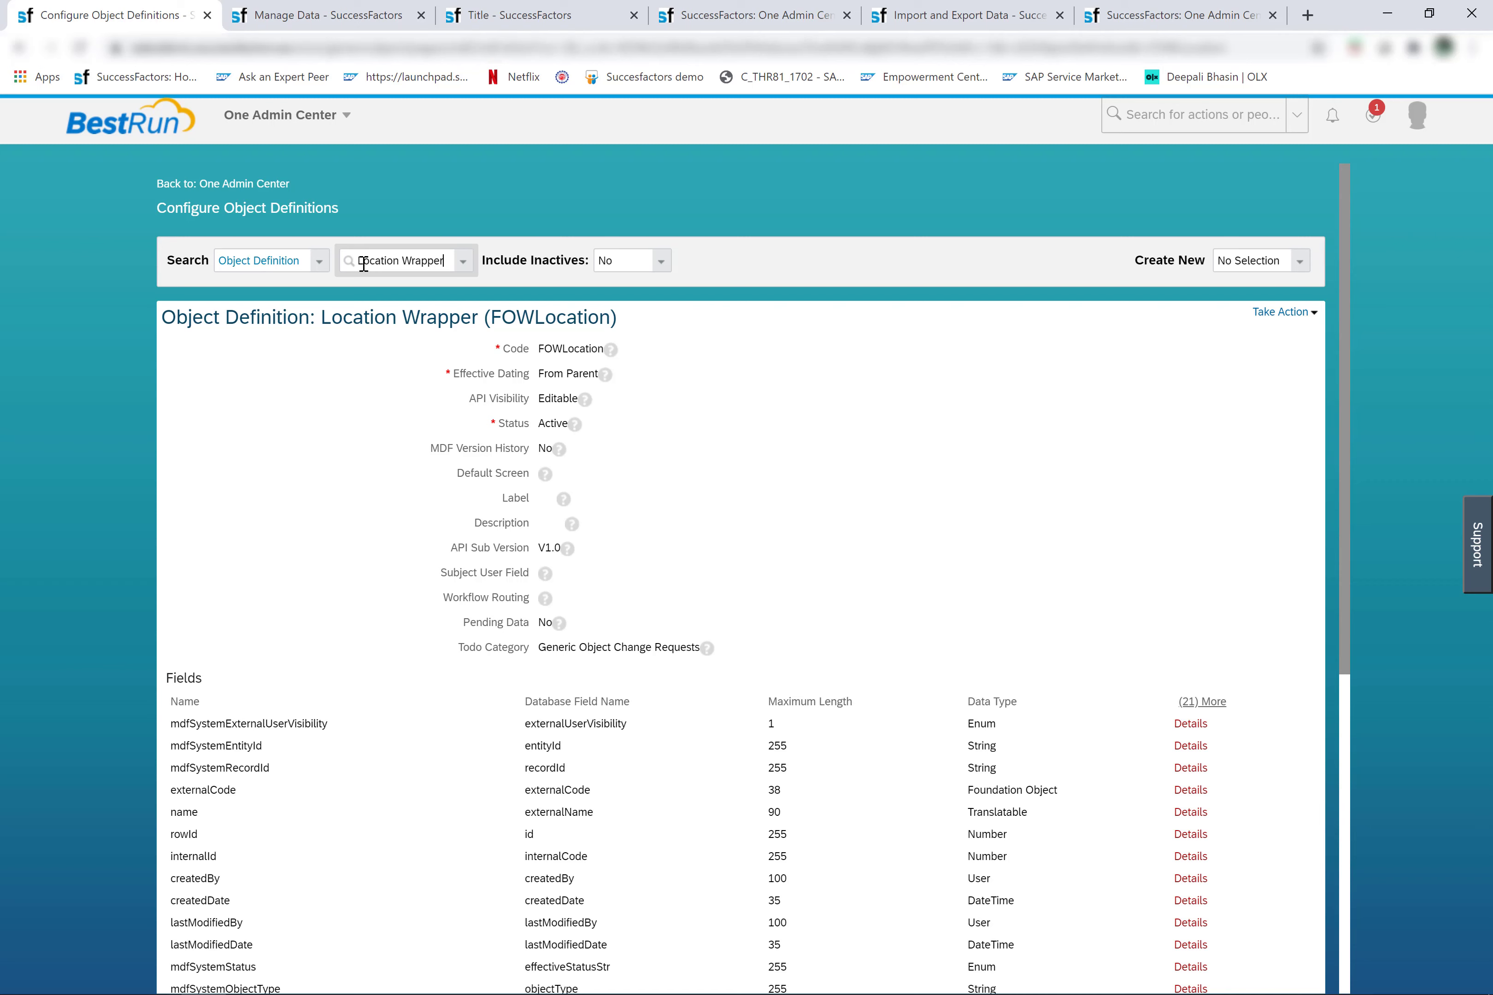
Reopen the Department object definition via 'depar', then return to the Amsterdam location record
{"action": "triple_click", "coordinate": [381, 261]}
{"action": "type", "text": "depar"}
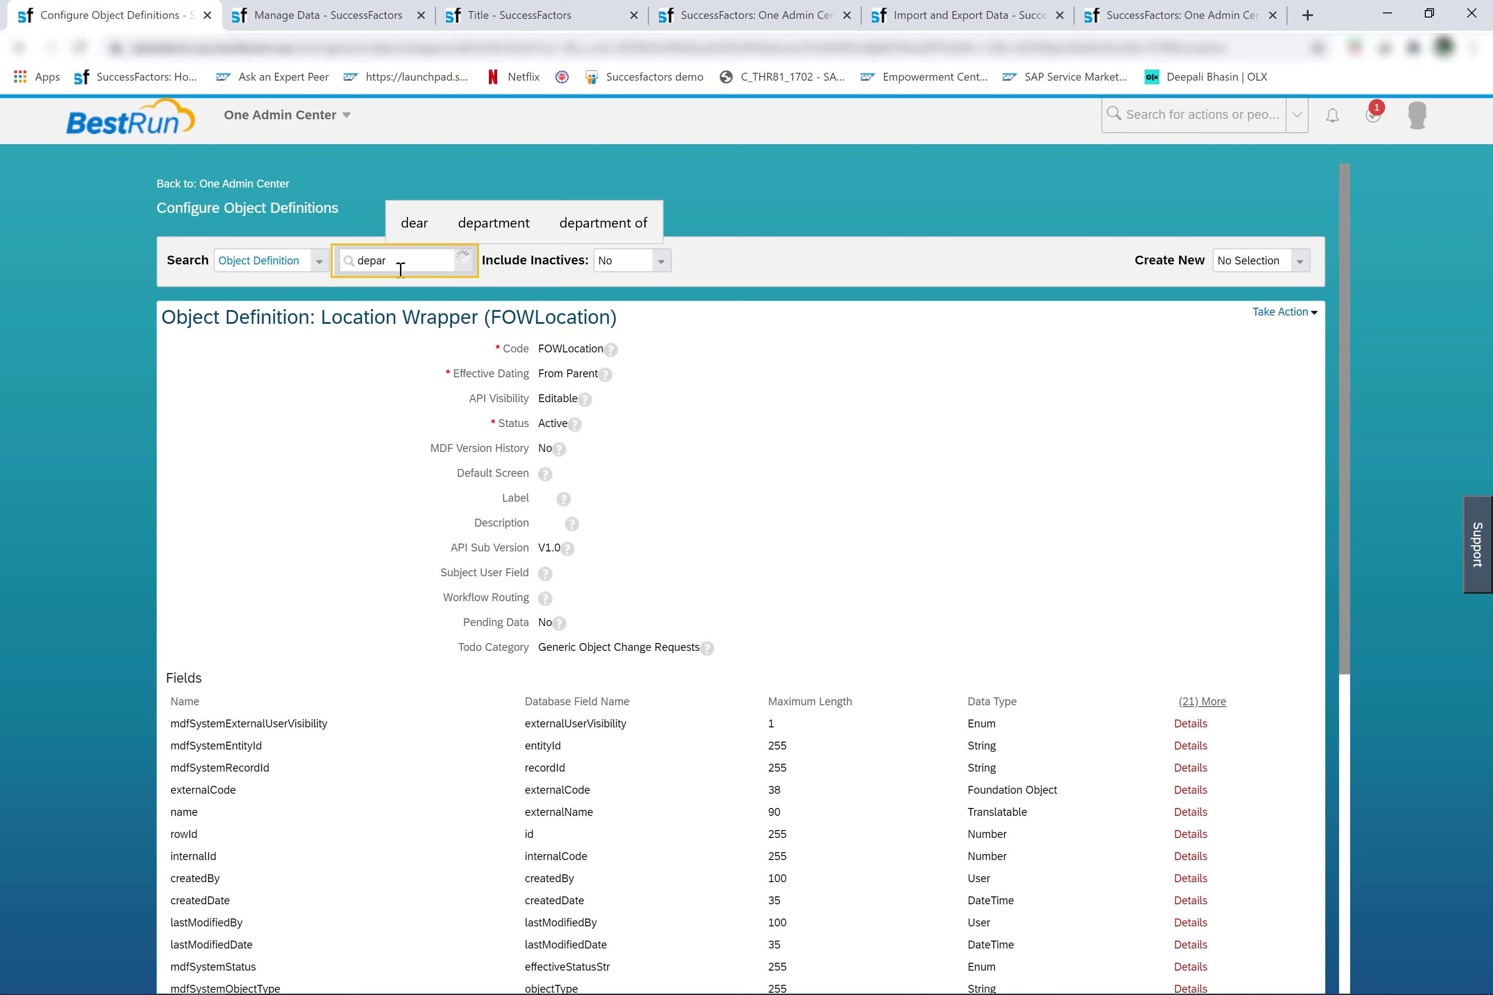
{"action": "left_click", "coordinate": [417, 286]}
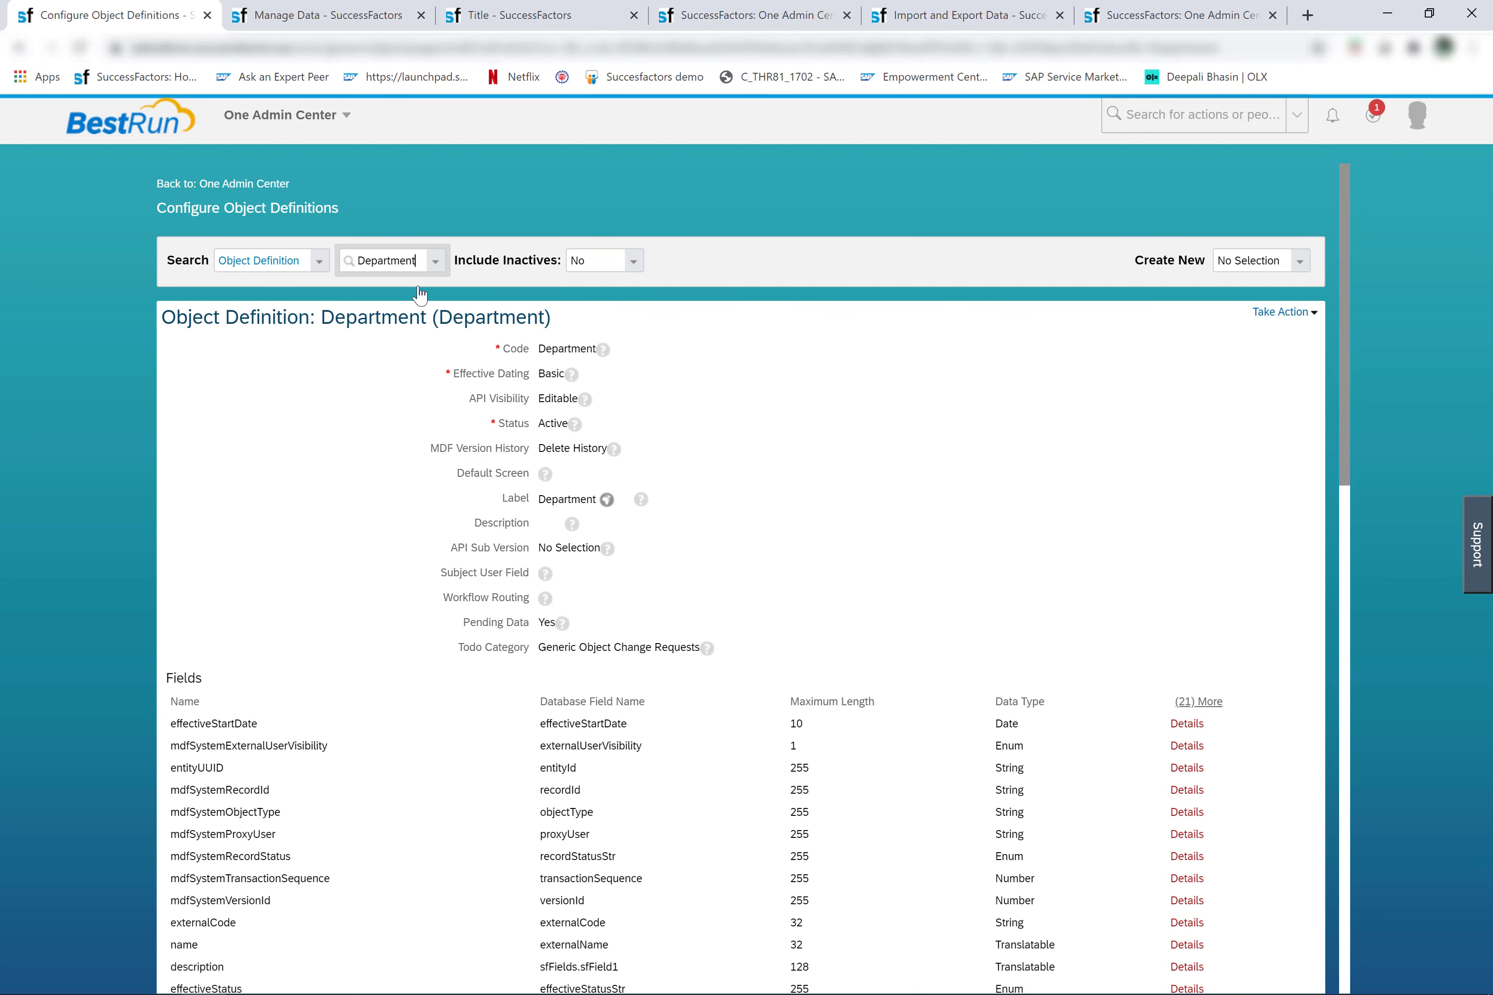
{"action": "left_click", "coordinate": [540, 10]}
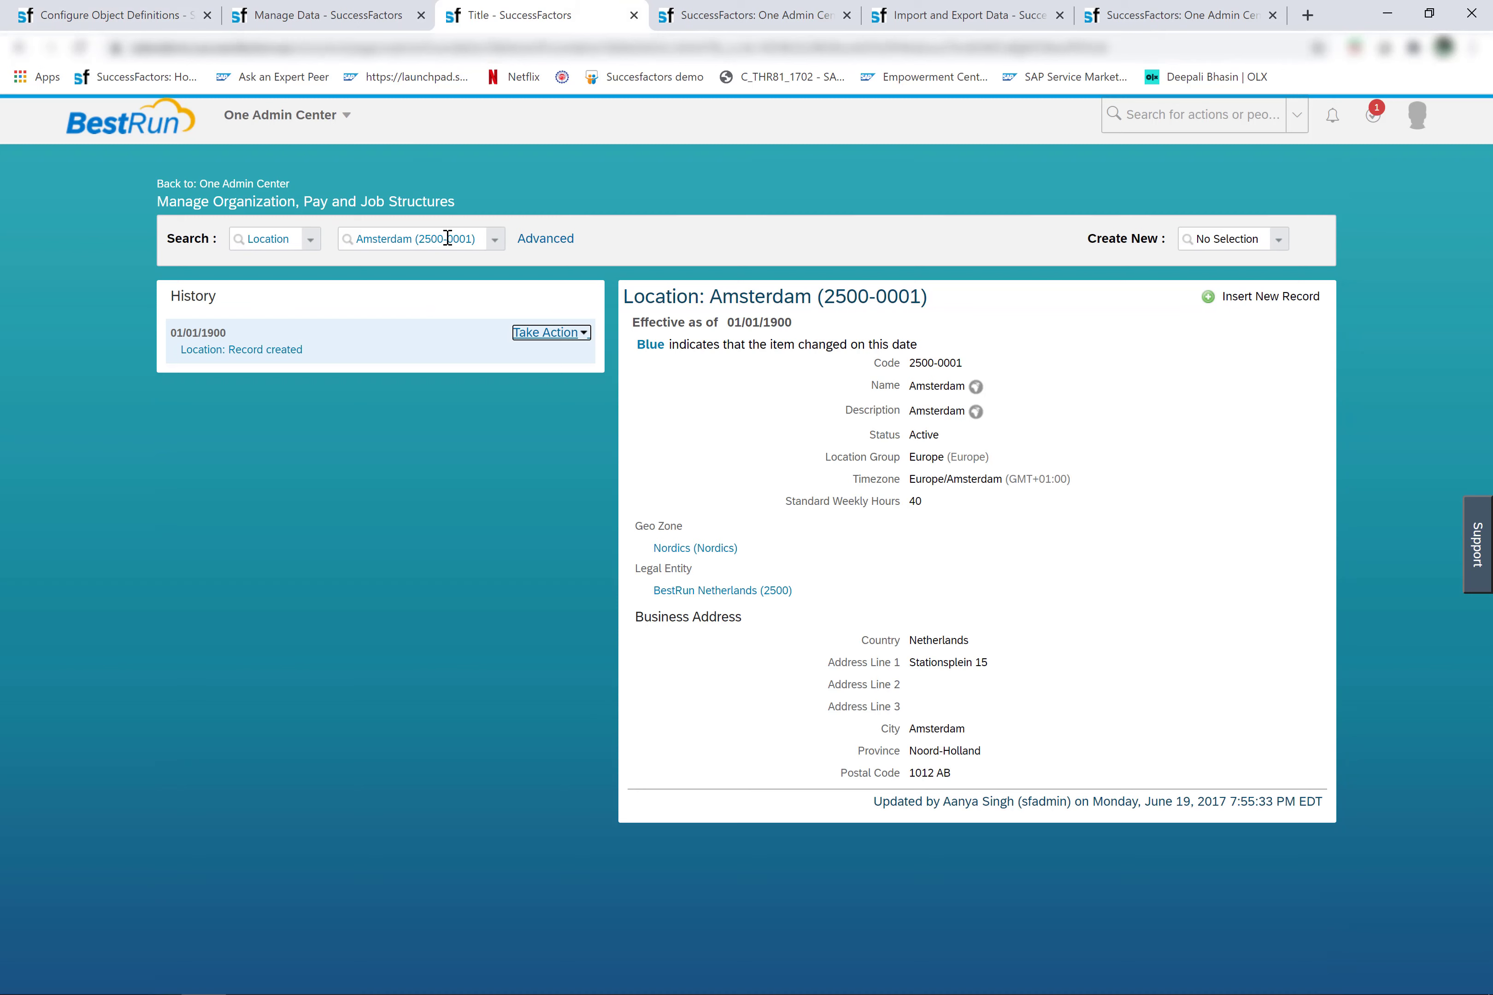
Browse the object-type list, then return to the Manage Data page showing Asset Management BR (50160016)
{"action": "left_click", "coordinate": [311, 240]}
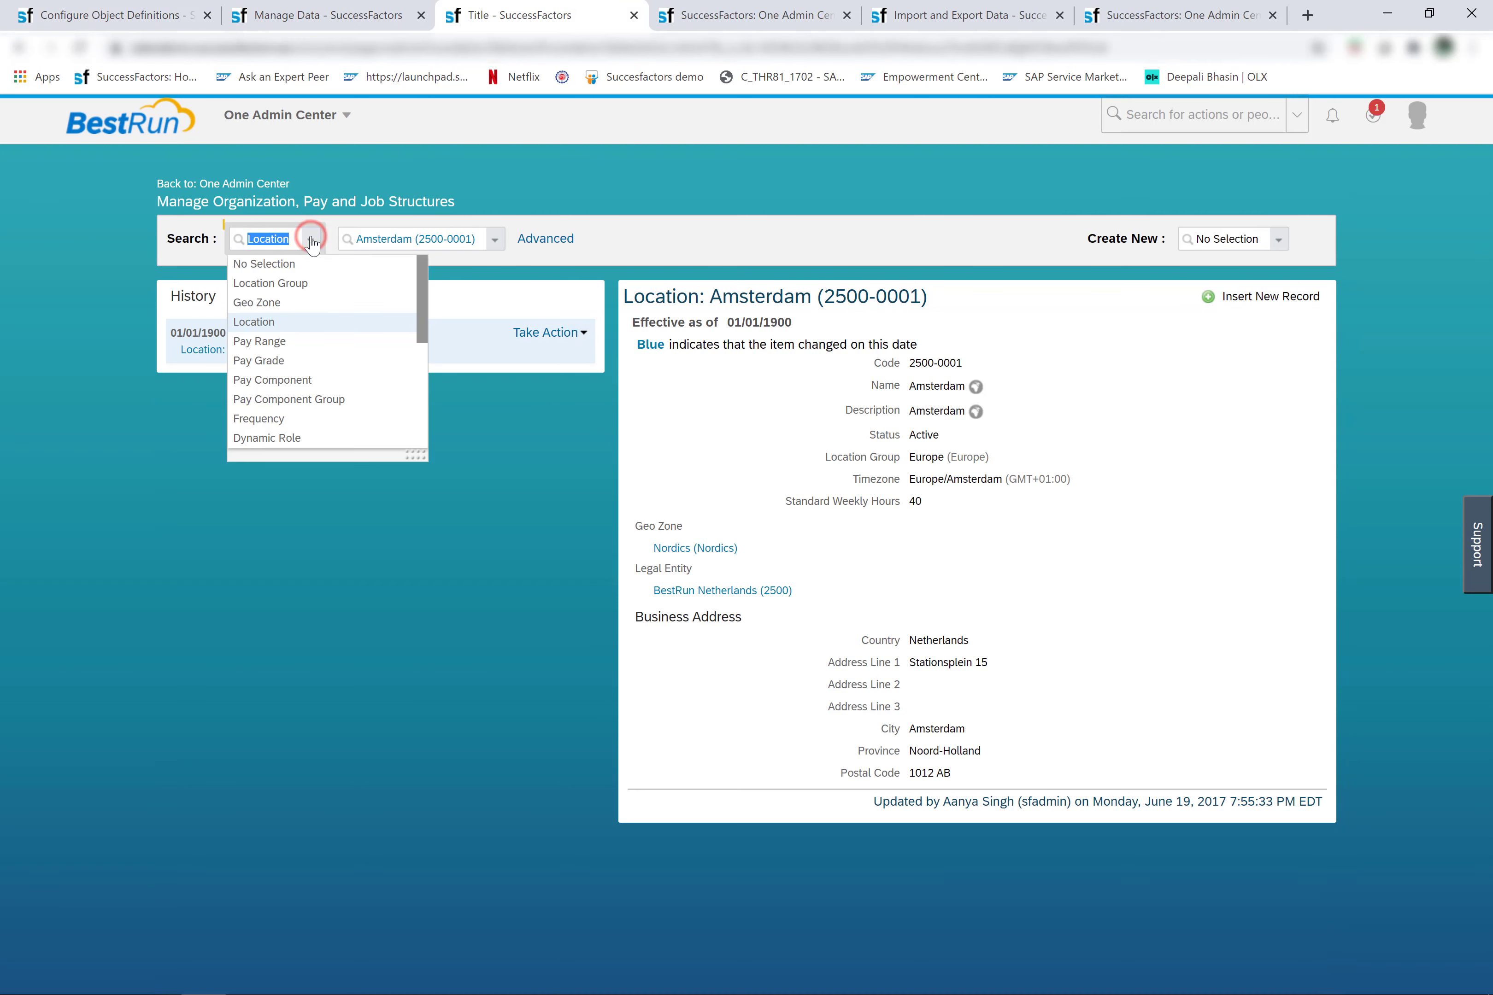
{"action": "scroll", "coordinate": [334, 374], "scroll_direction": "down", "scroll_amount": 3}
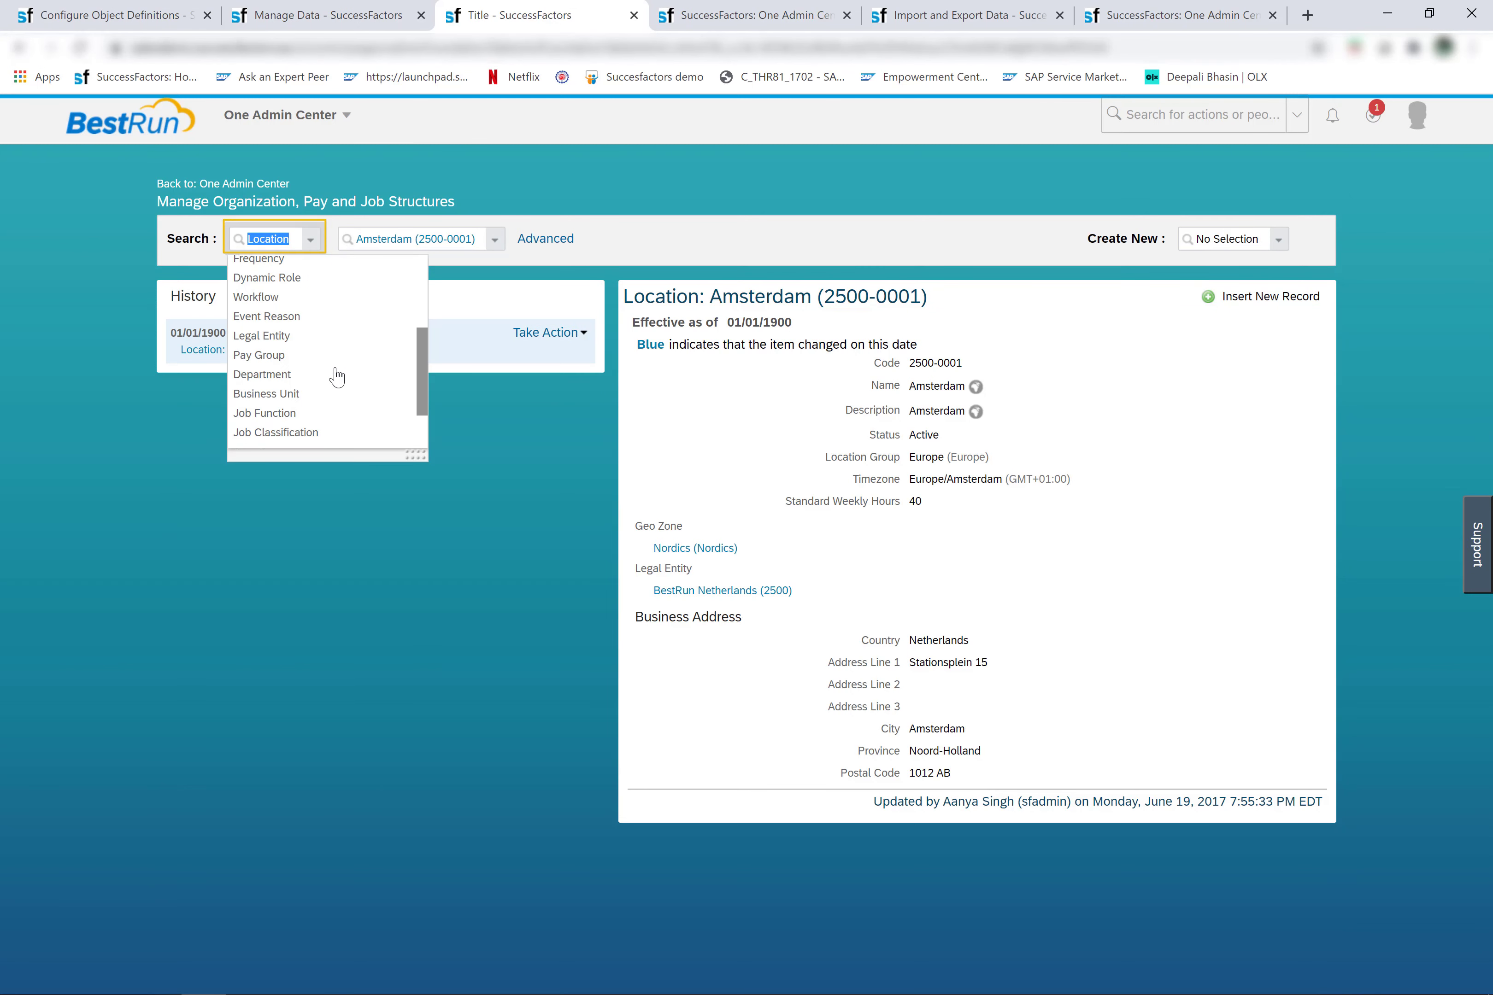
{"action": "scroll", "coordinate": [336, 377], "scroll_direction": "up", "scroll_amount": 3}
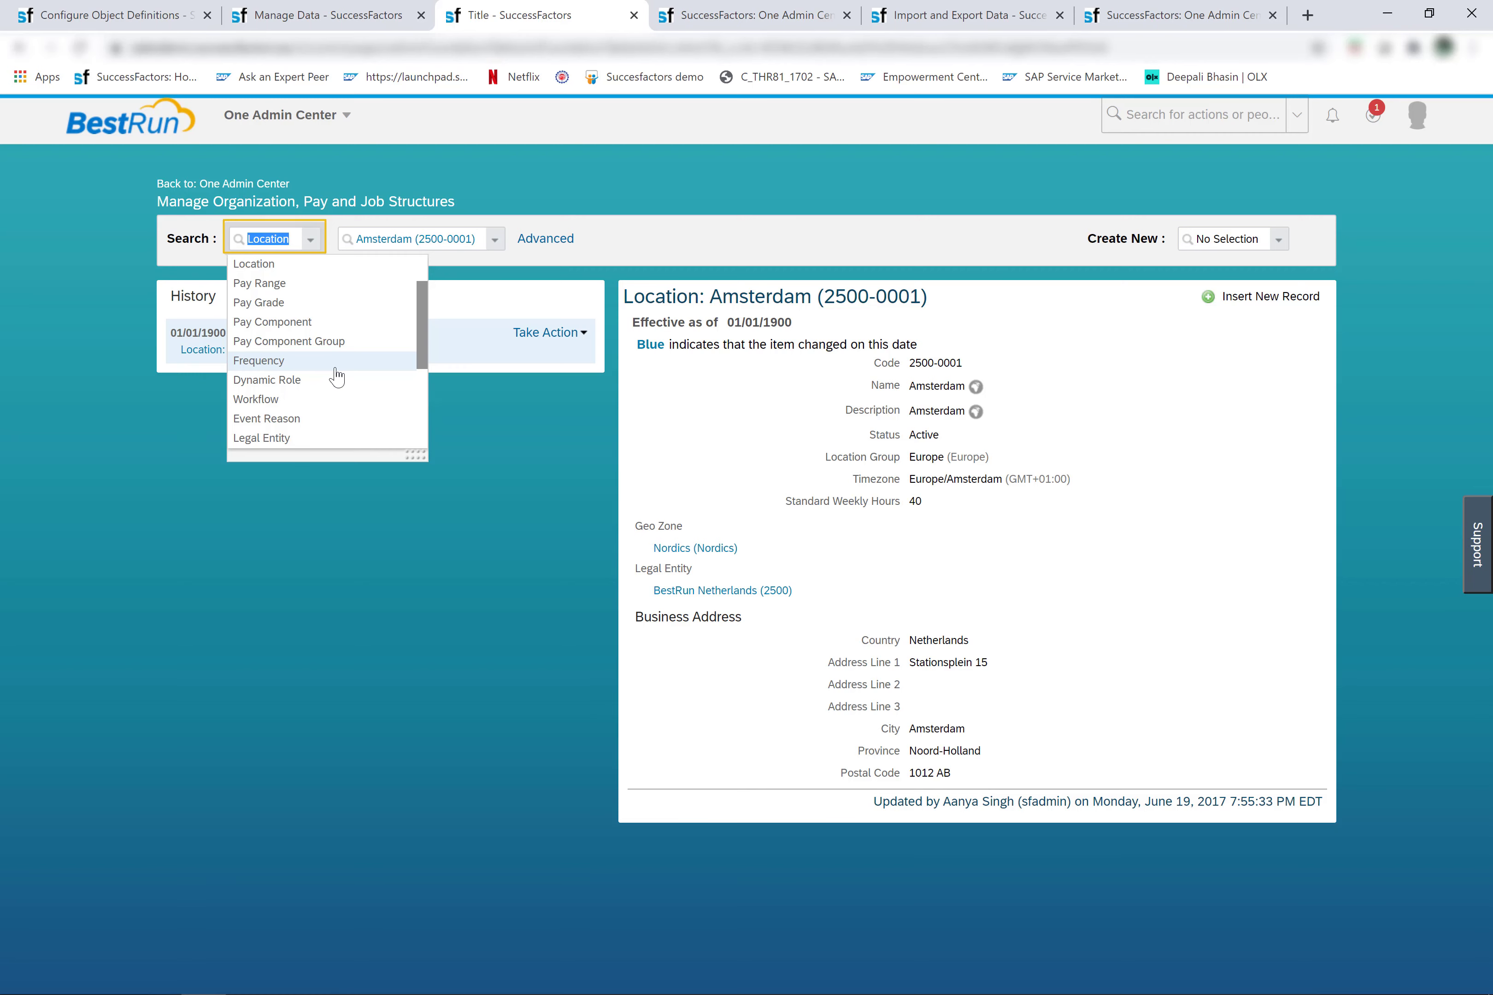
{"action": "left_click", "coordinate": [315, 12]}
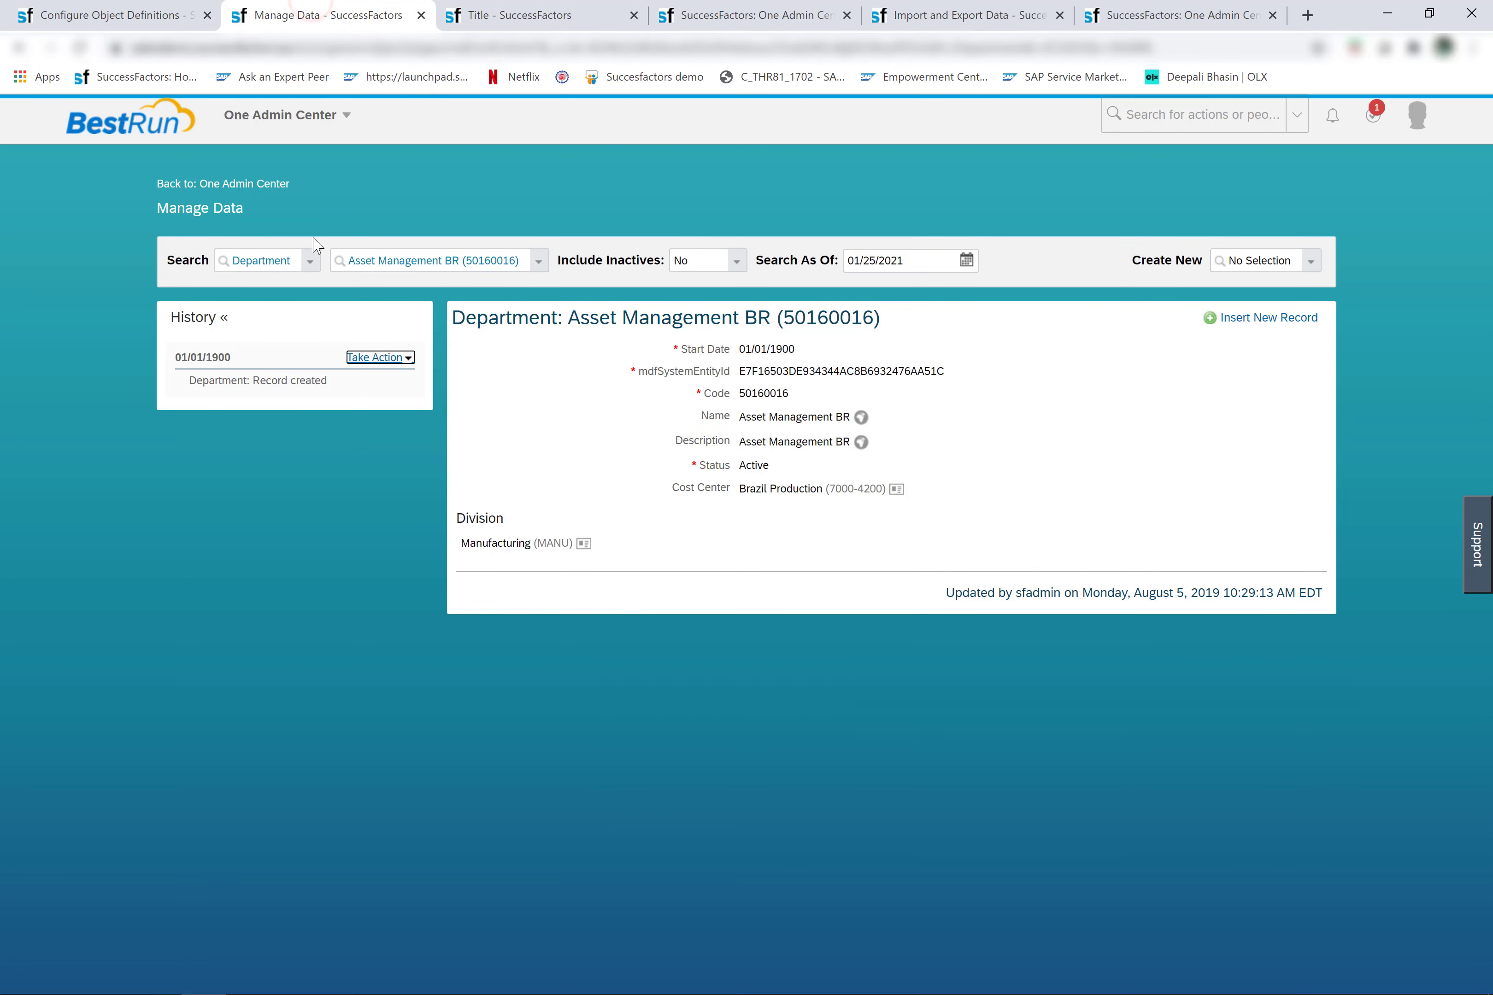
Switch the Manage Data search to Business Unit and list its records, then go to Import Foundation Data
{"action": "left_click", "coordinate": [311, 263]}
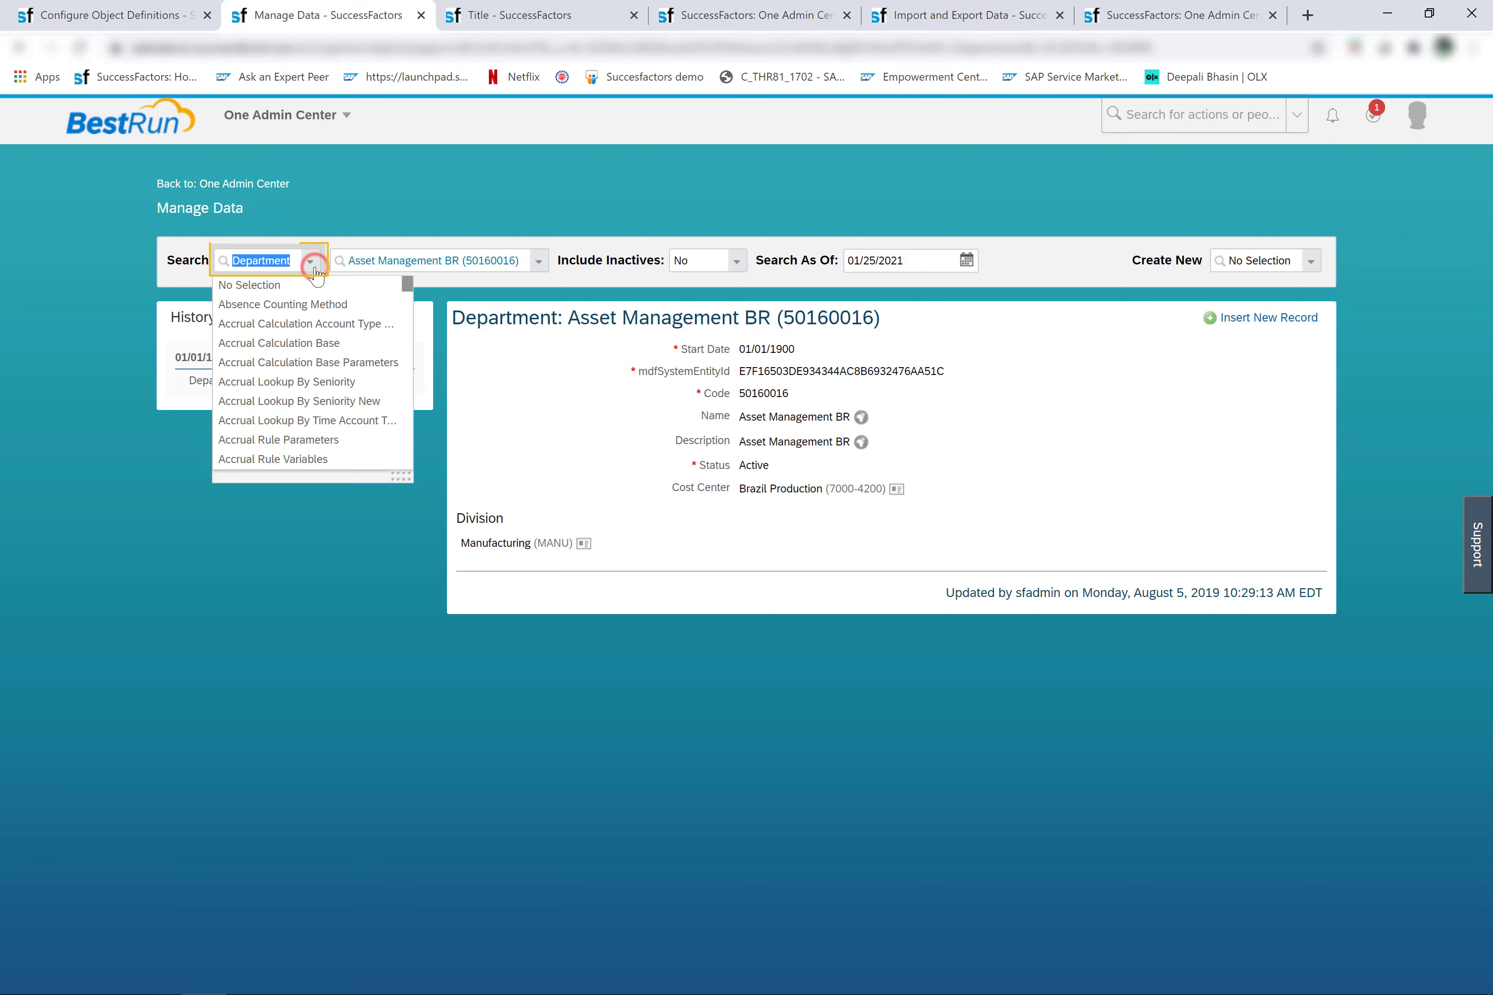
{"action": "type", "text": "bu"}
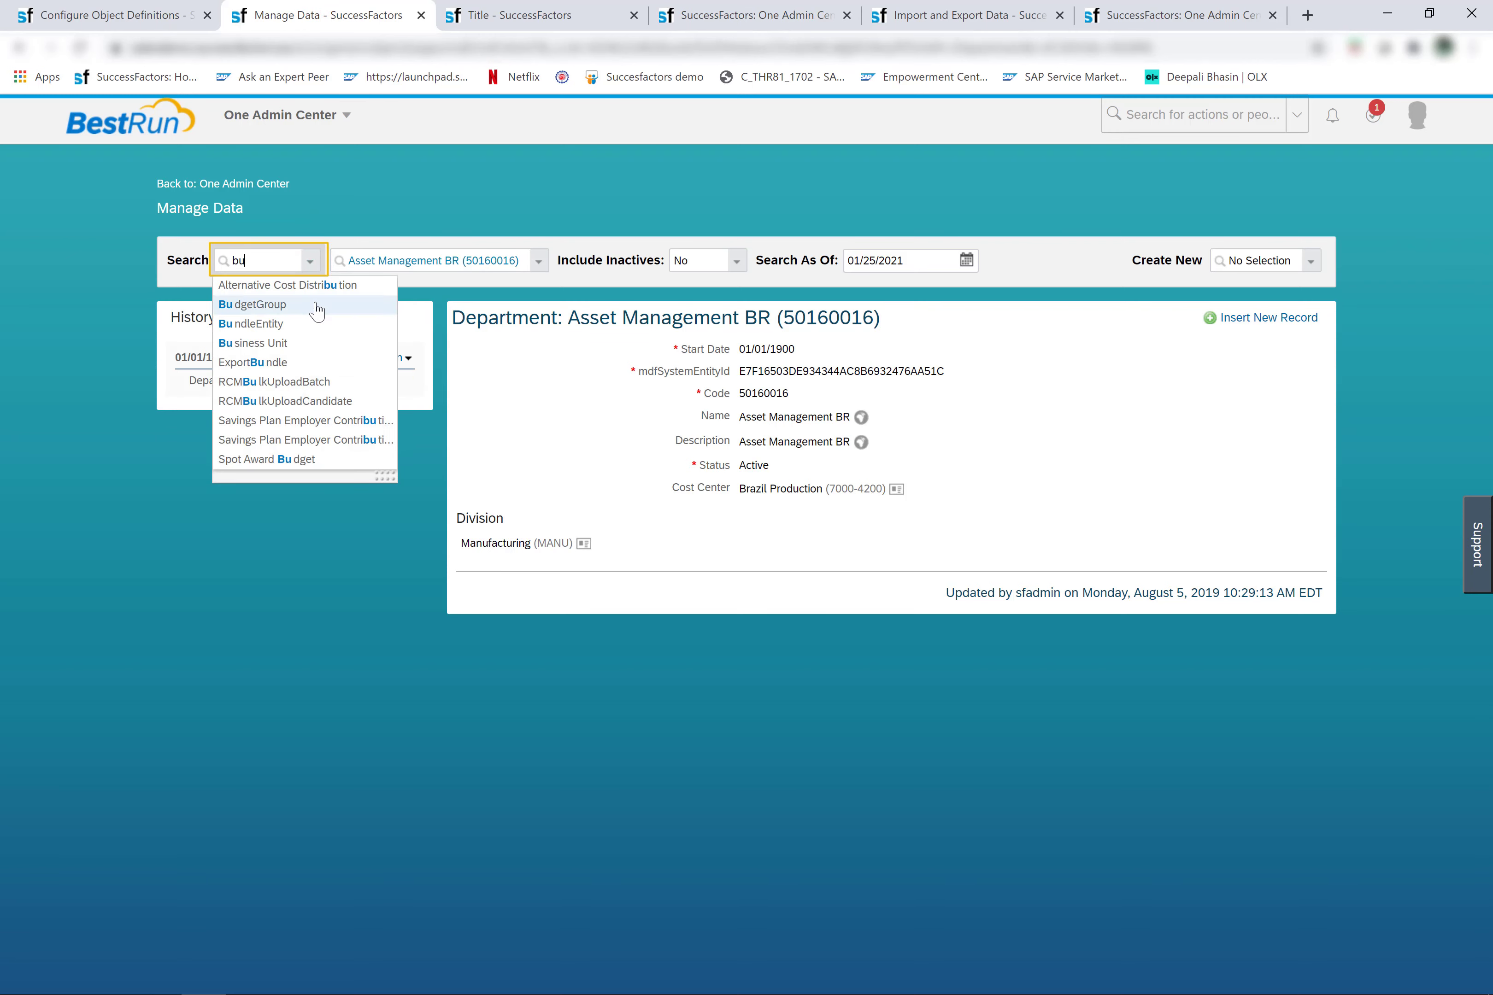
{"action": "type", "text": "sin"}
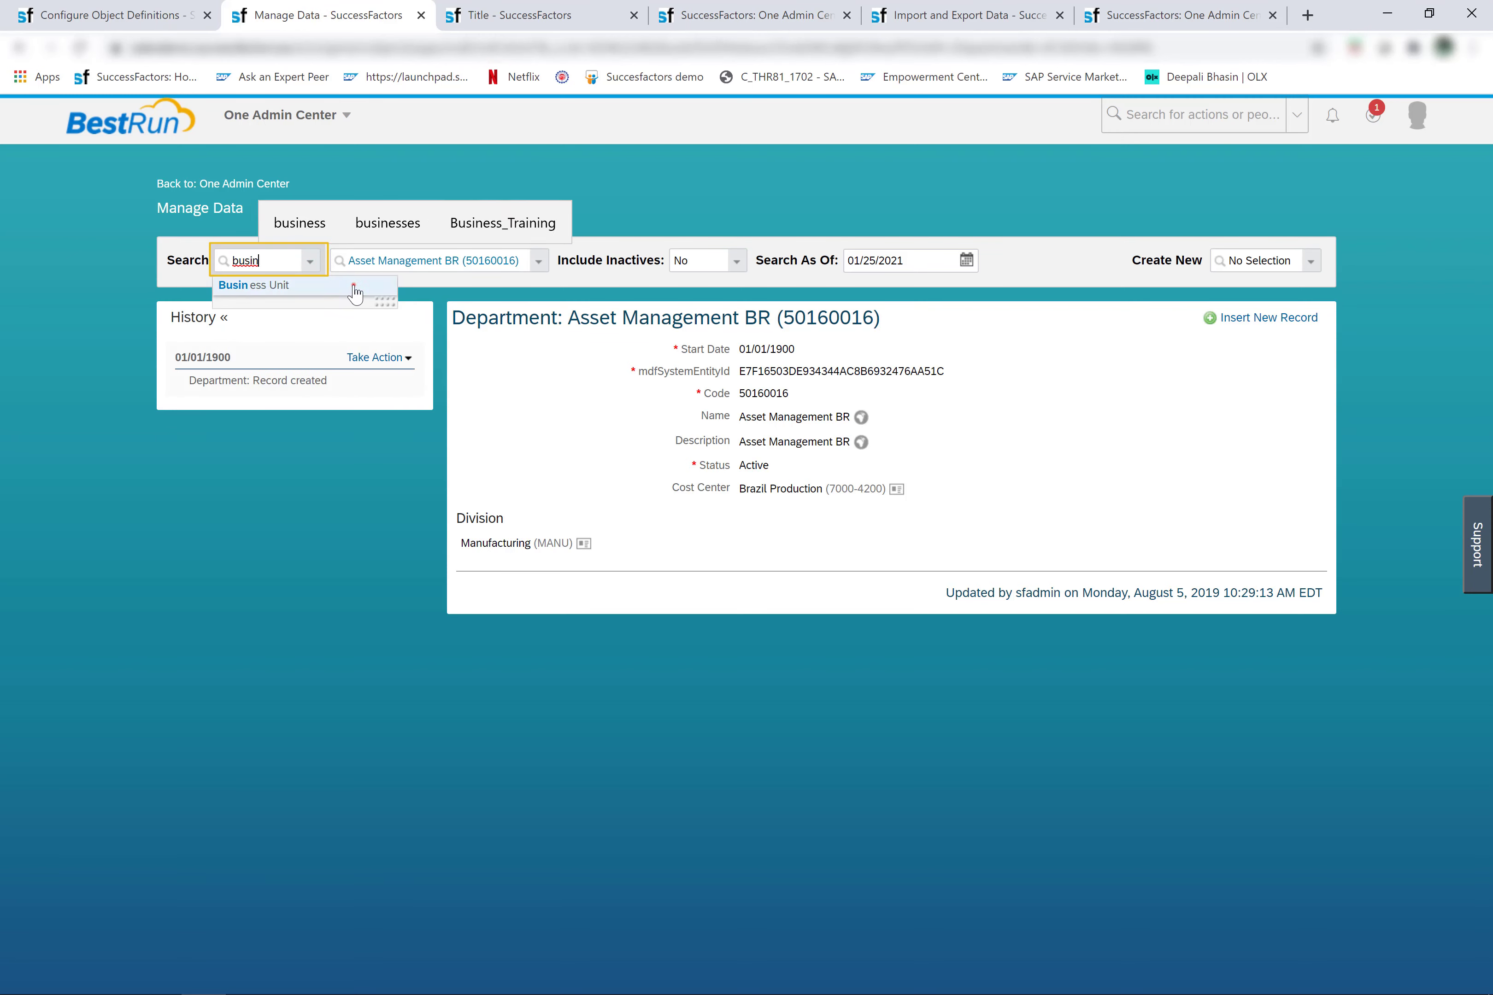
{"action": "left_click", "coordinate": [353, 286]}
{"action": "left_click", "coordinate": [441, 263]}
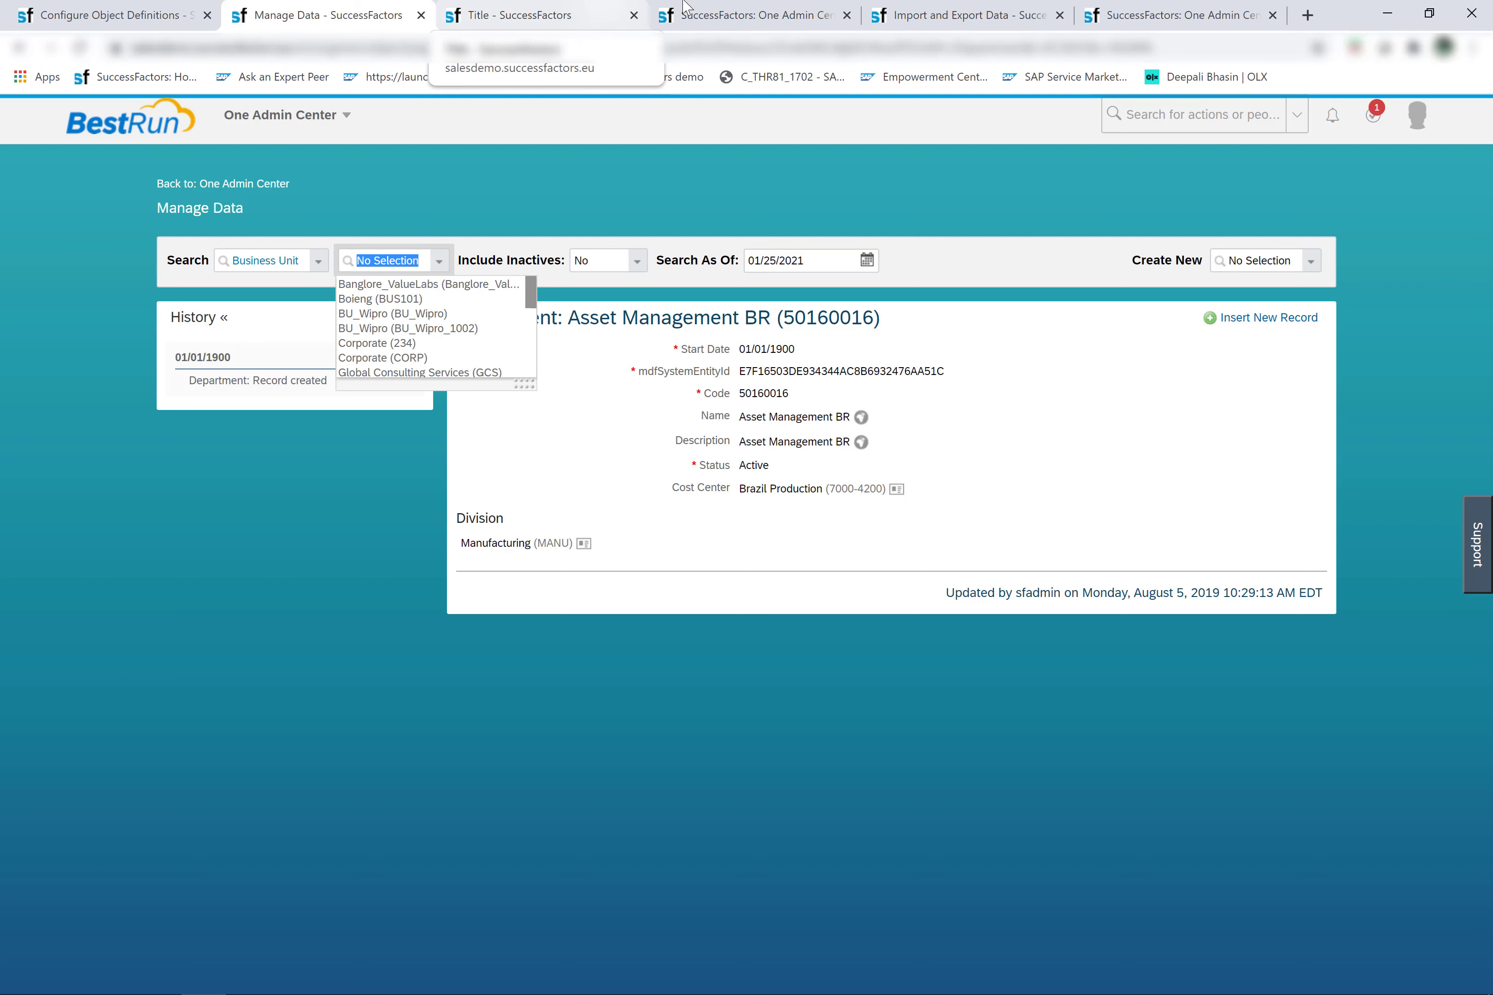
{"action": "left_click", "coordinate": [745, 9]}
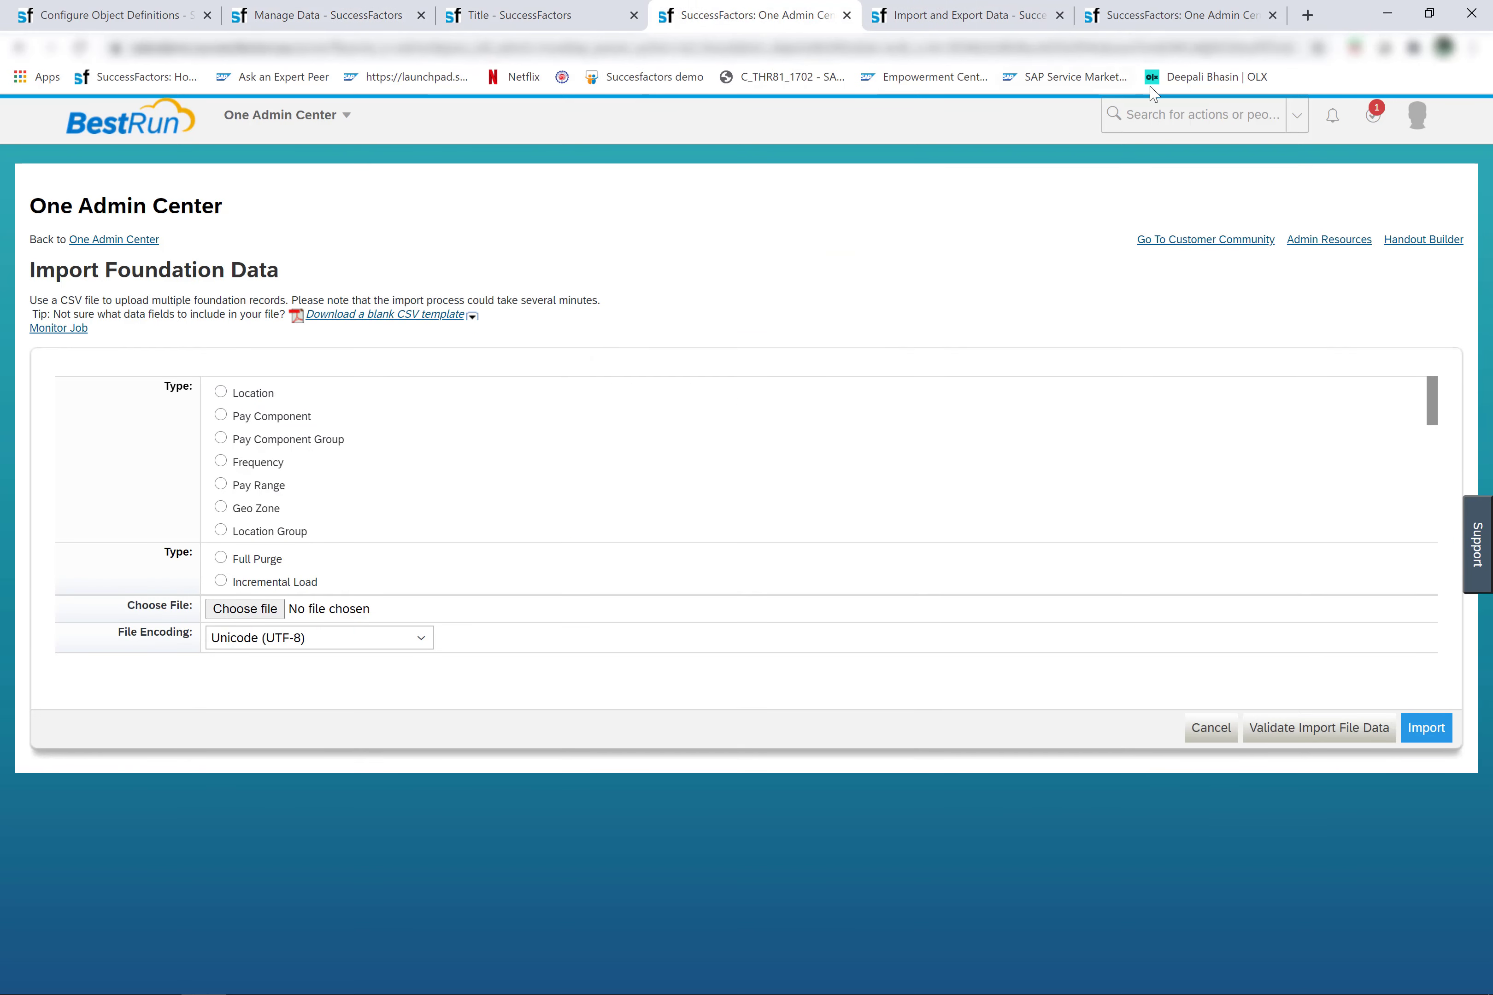
Search admin actions for 'import foun' and scroll through the Import Foundation Data import types
{"action": "left_click", "coordinate": [1160, 112]}
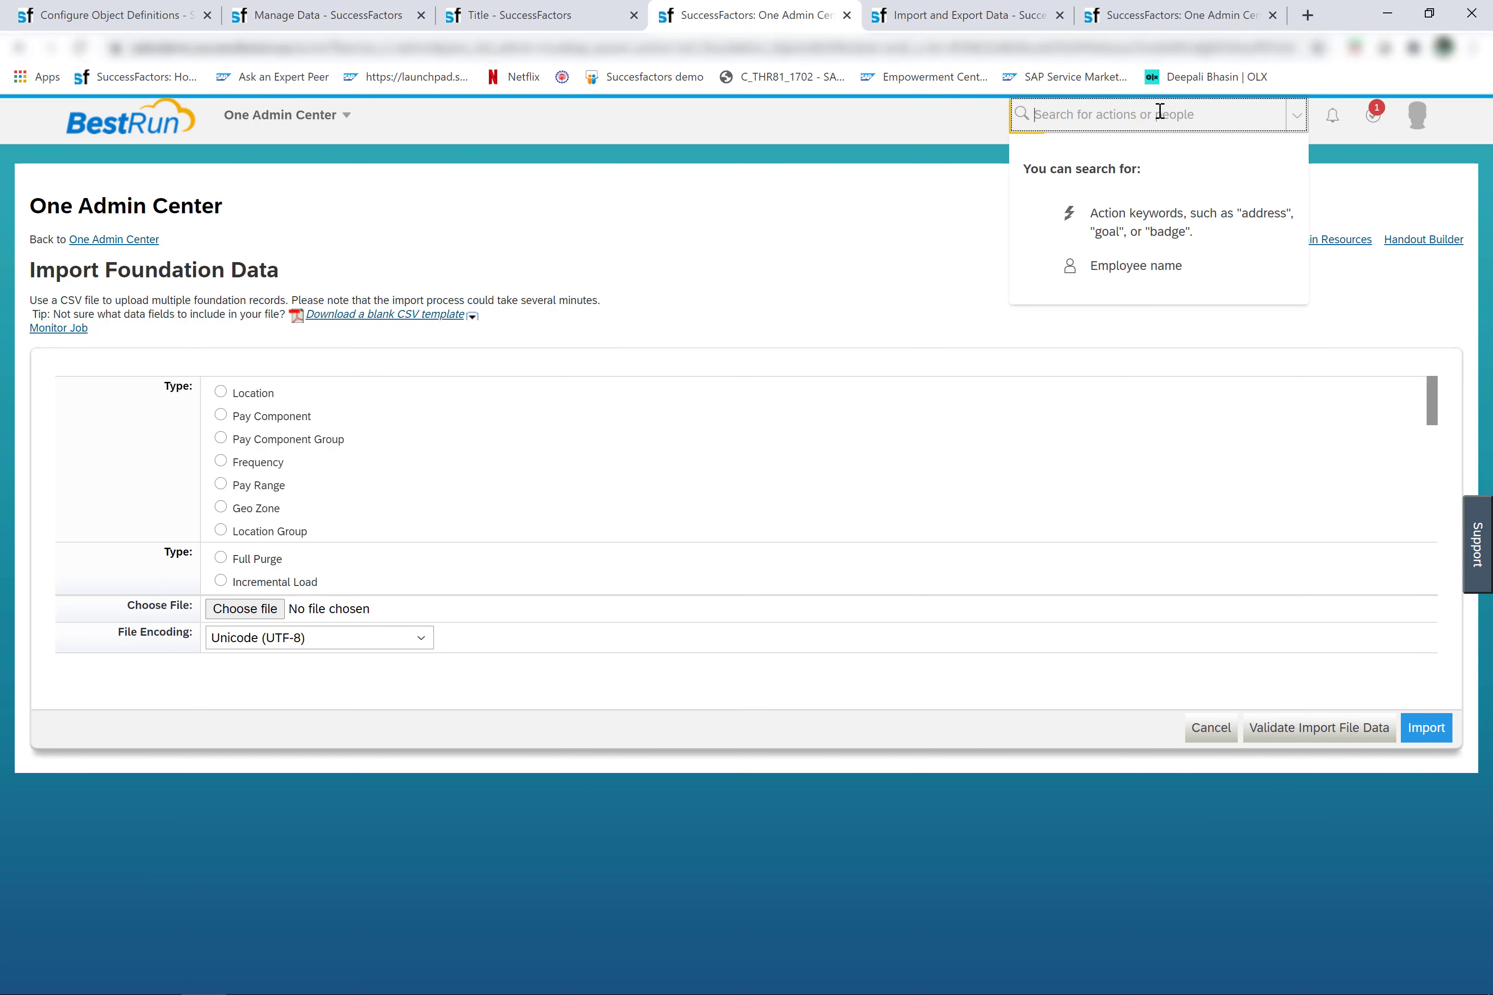
{"action": "type", "text": "impor"}
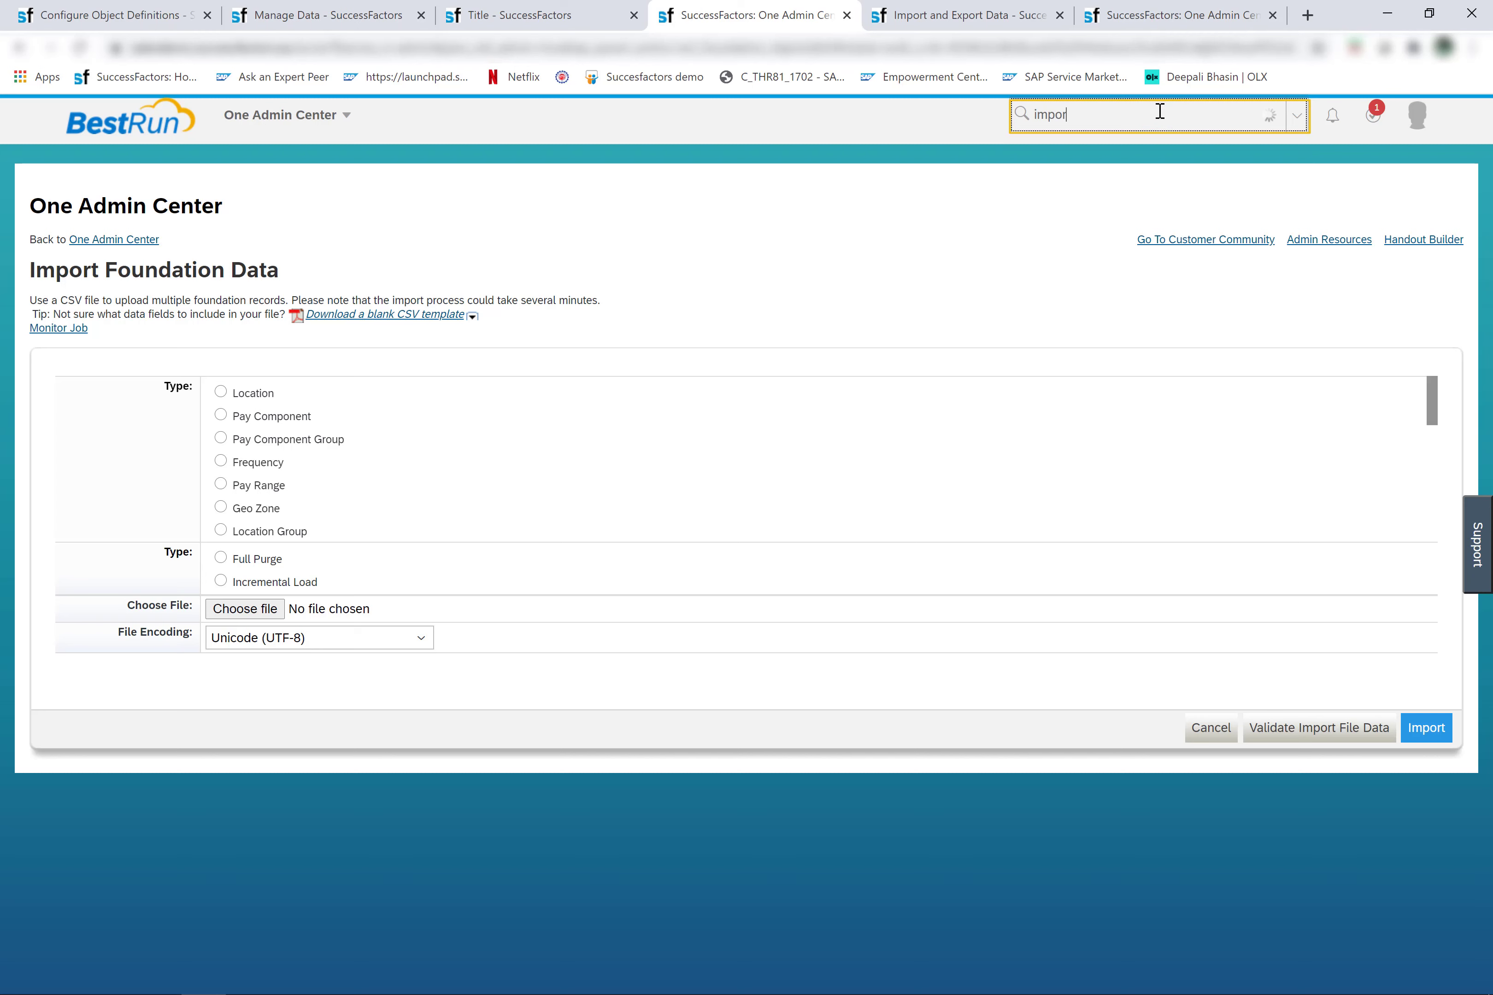
{"action": "type", "text": "t foun"}
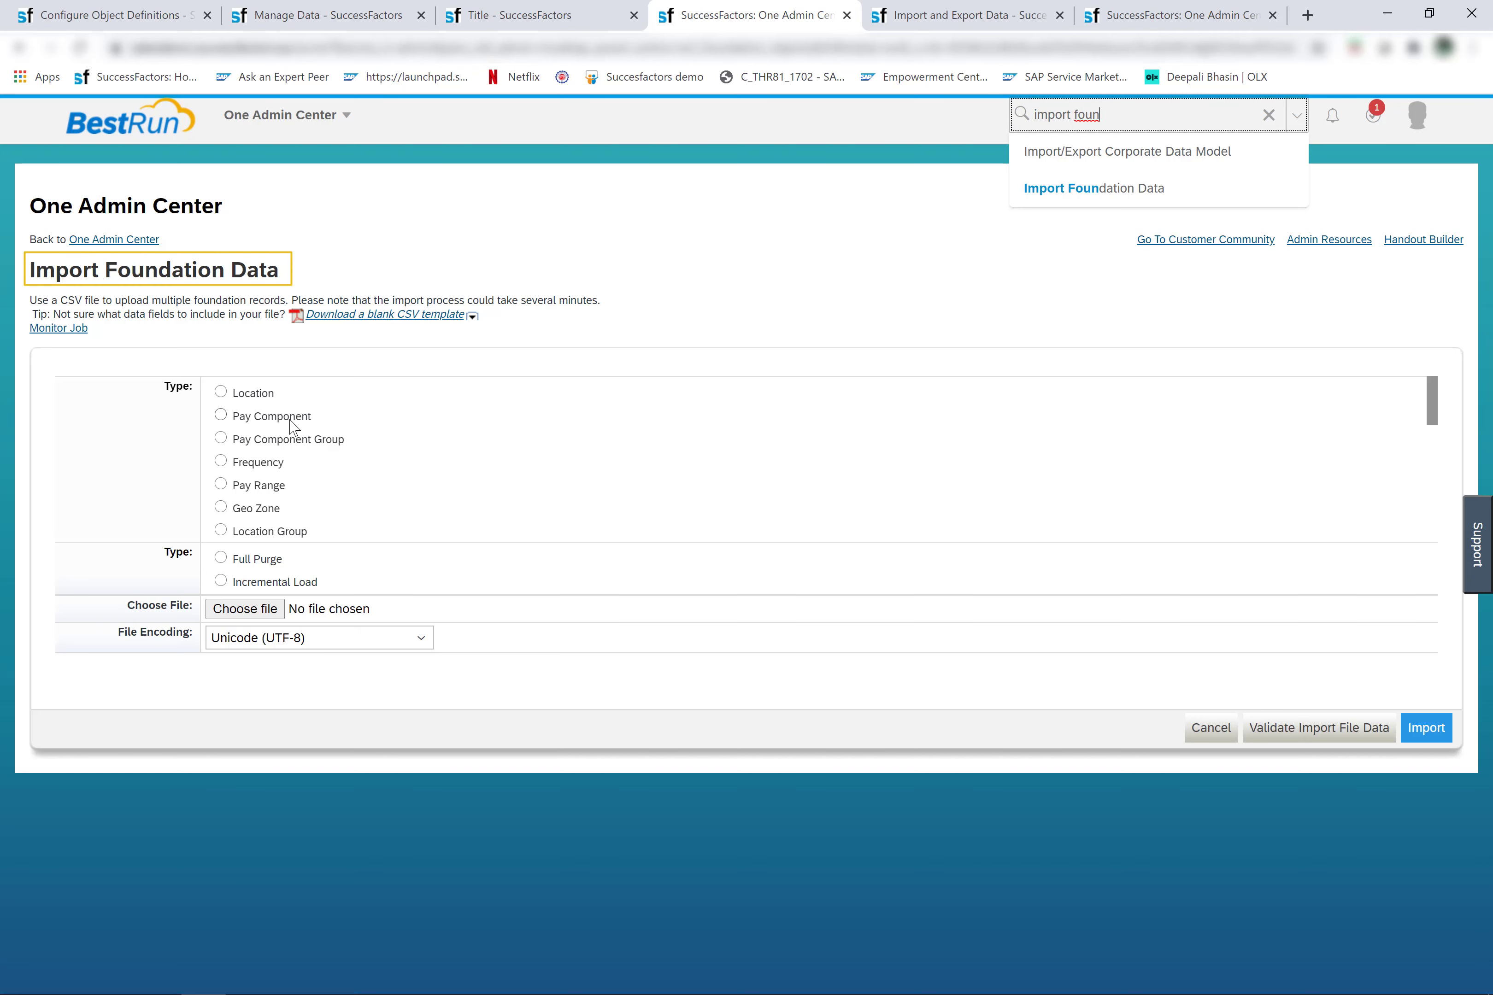
{"action": "scroll", "coordinate": [292, 427], "scroll_direction": "down", "scroll_amount": 5}
{"action": "scroll", "coordinate": [293, 428], "scroll_direction": "down", "scroll_amount": 3}
{"action": "scroll", "coordinate": [292, 427], "scroll_direction": "up", "scroll_amount": 8}
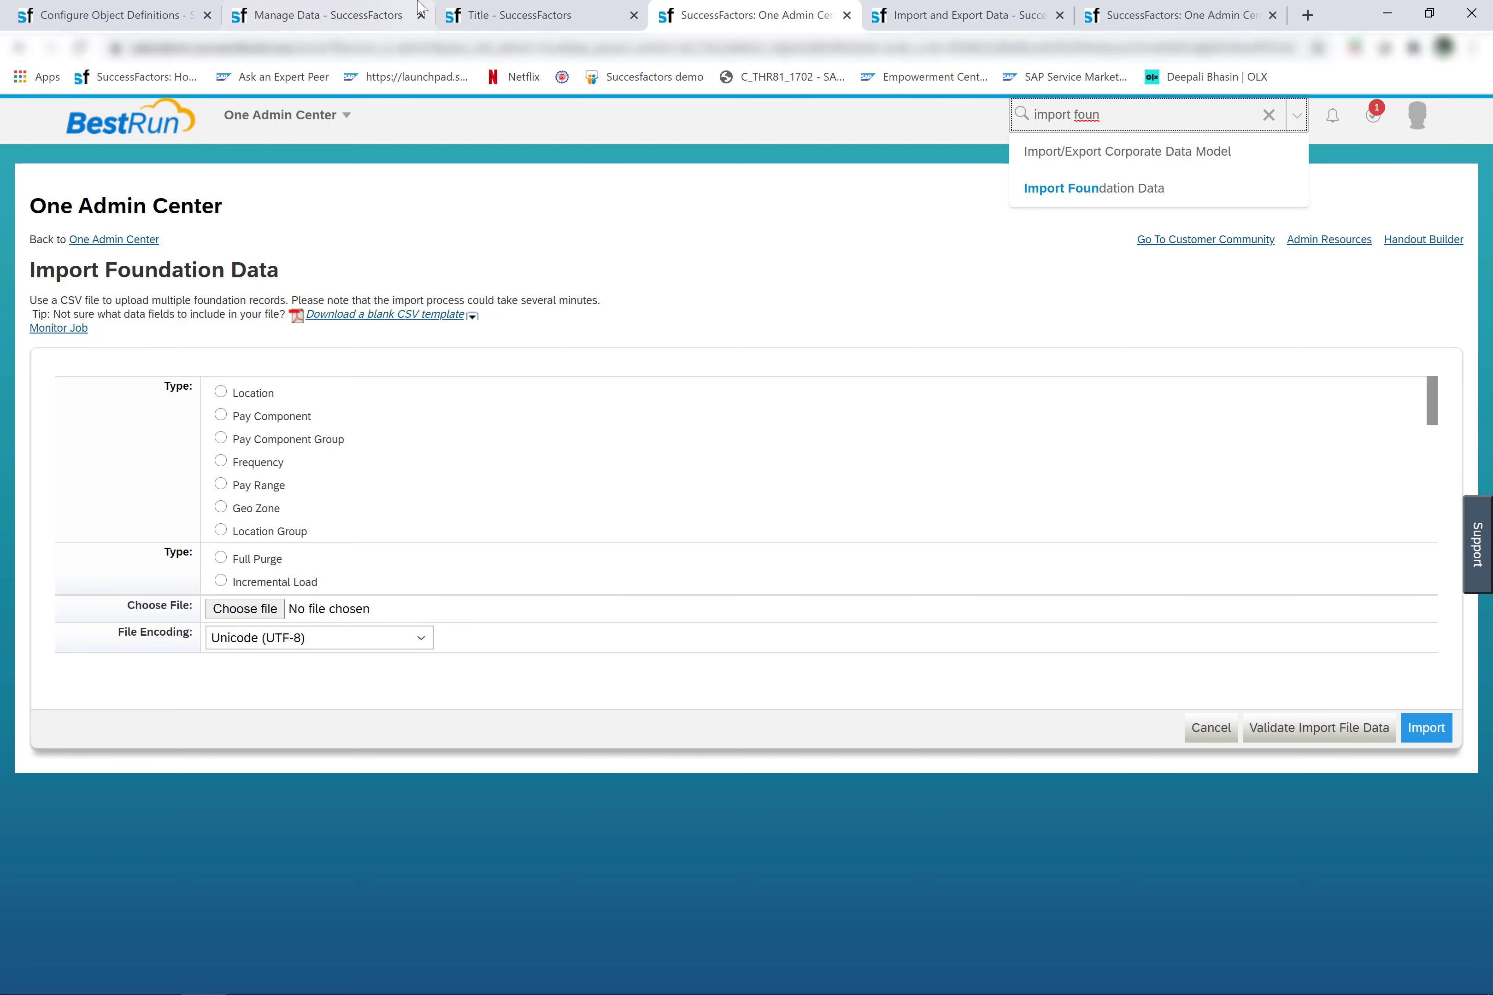
Open the Import and Export Data page through an admin search for 'import and ex'
{"action": "left_click", "coordinate": [933, 16]}
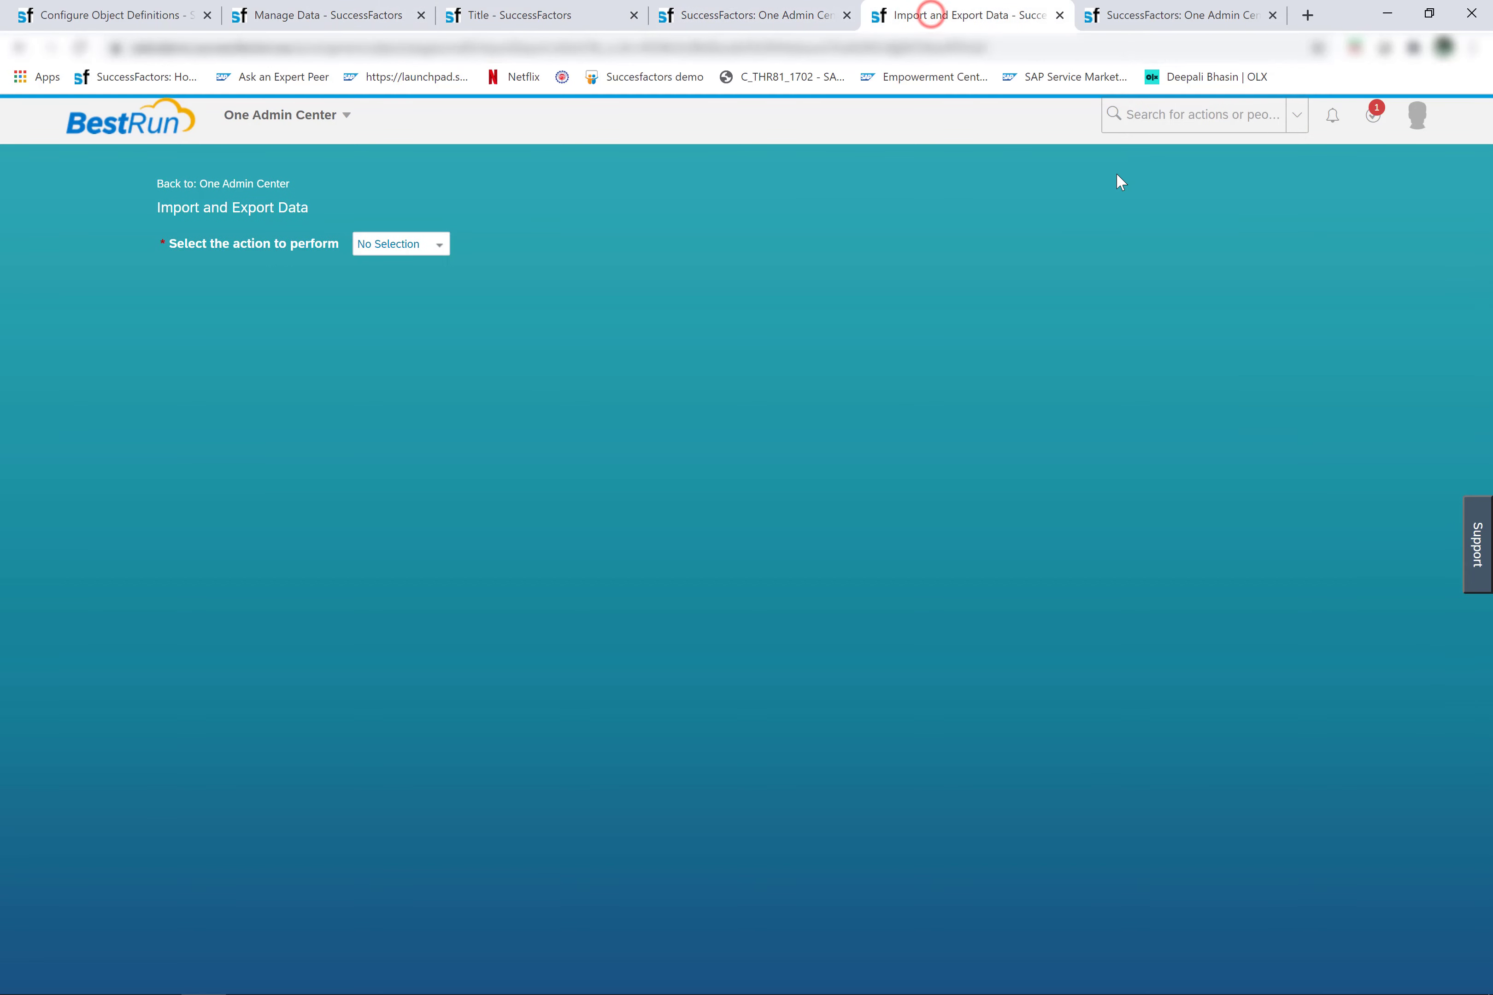
{"action": "left_click", "coordinate": [1199, 113]}
{"action": "type", "text": "import and ex"}
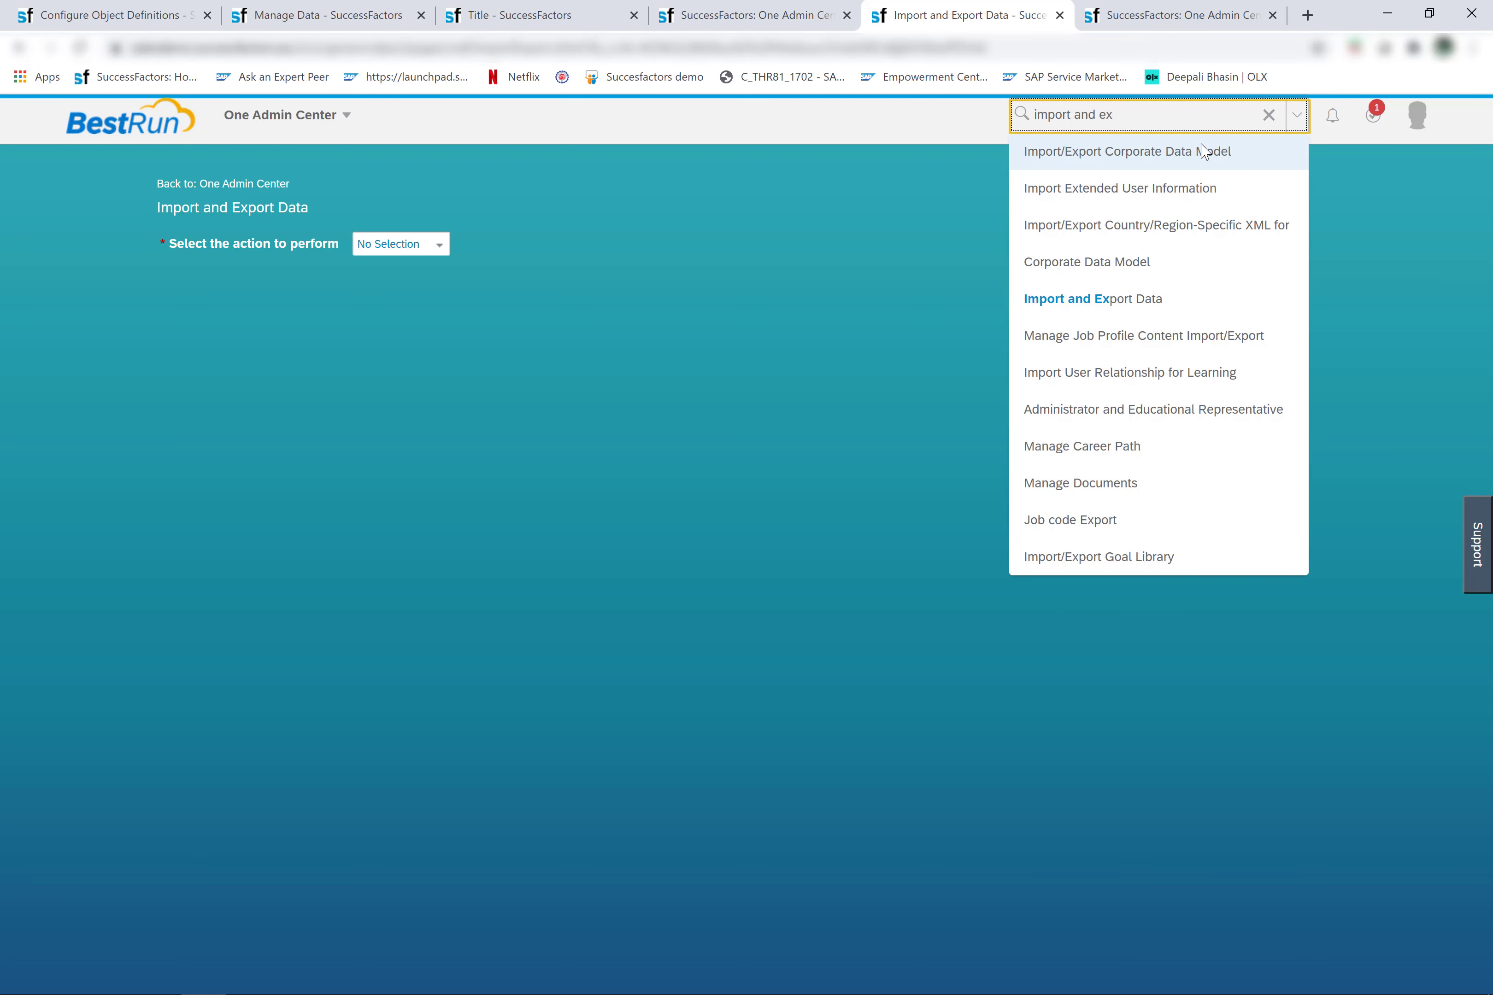
{"action": "left_click", "coordinate": [1122, 303]}
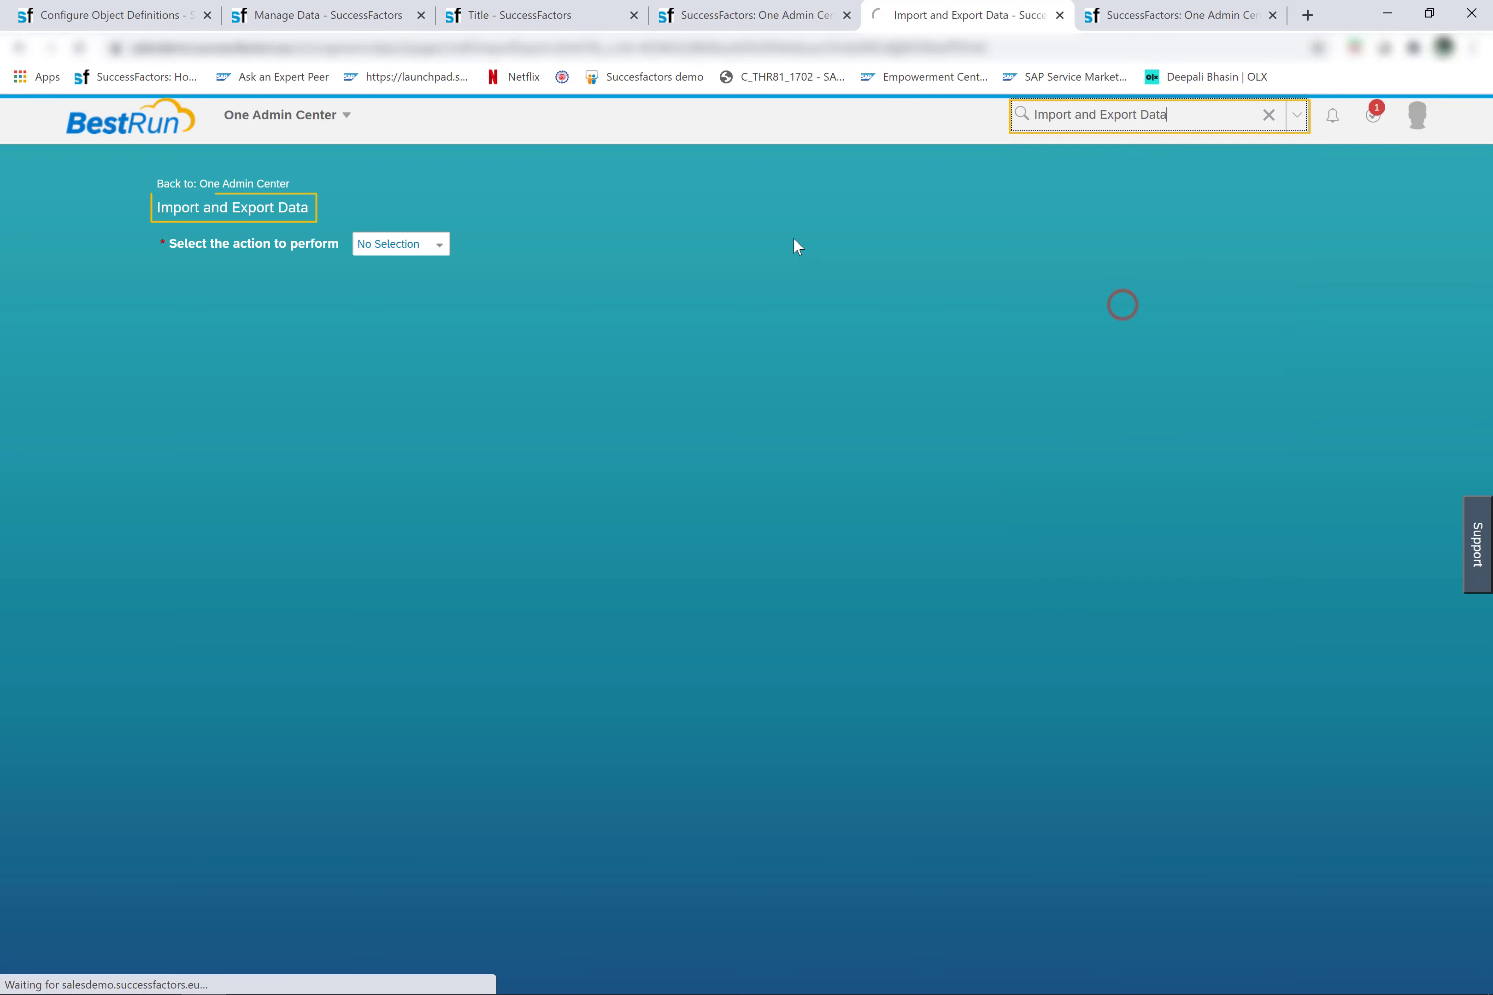
Set the action to Import Data with Department as the generic object
{"action": "left_click", "coordinate": [440, 244]}
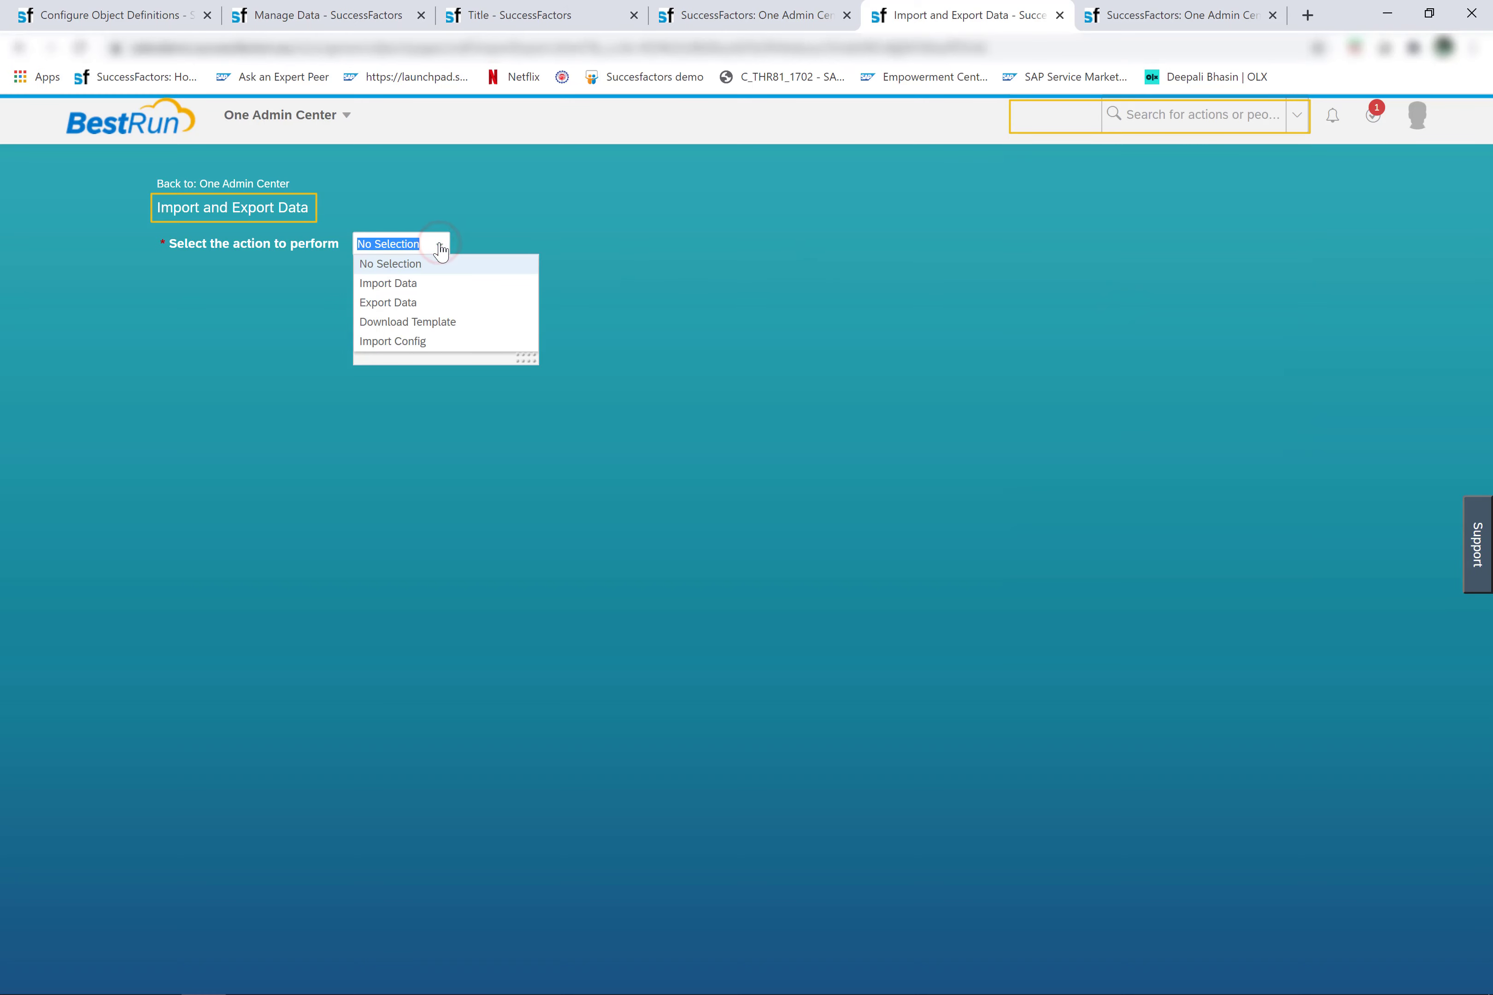
{"action": "left_click", "coordinate": [446, 291]}
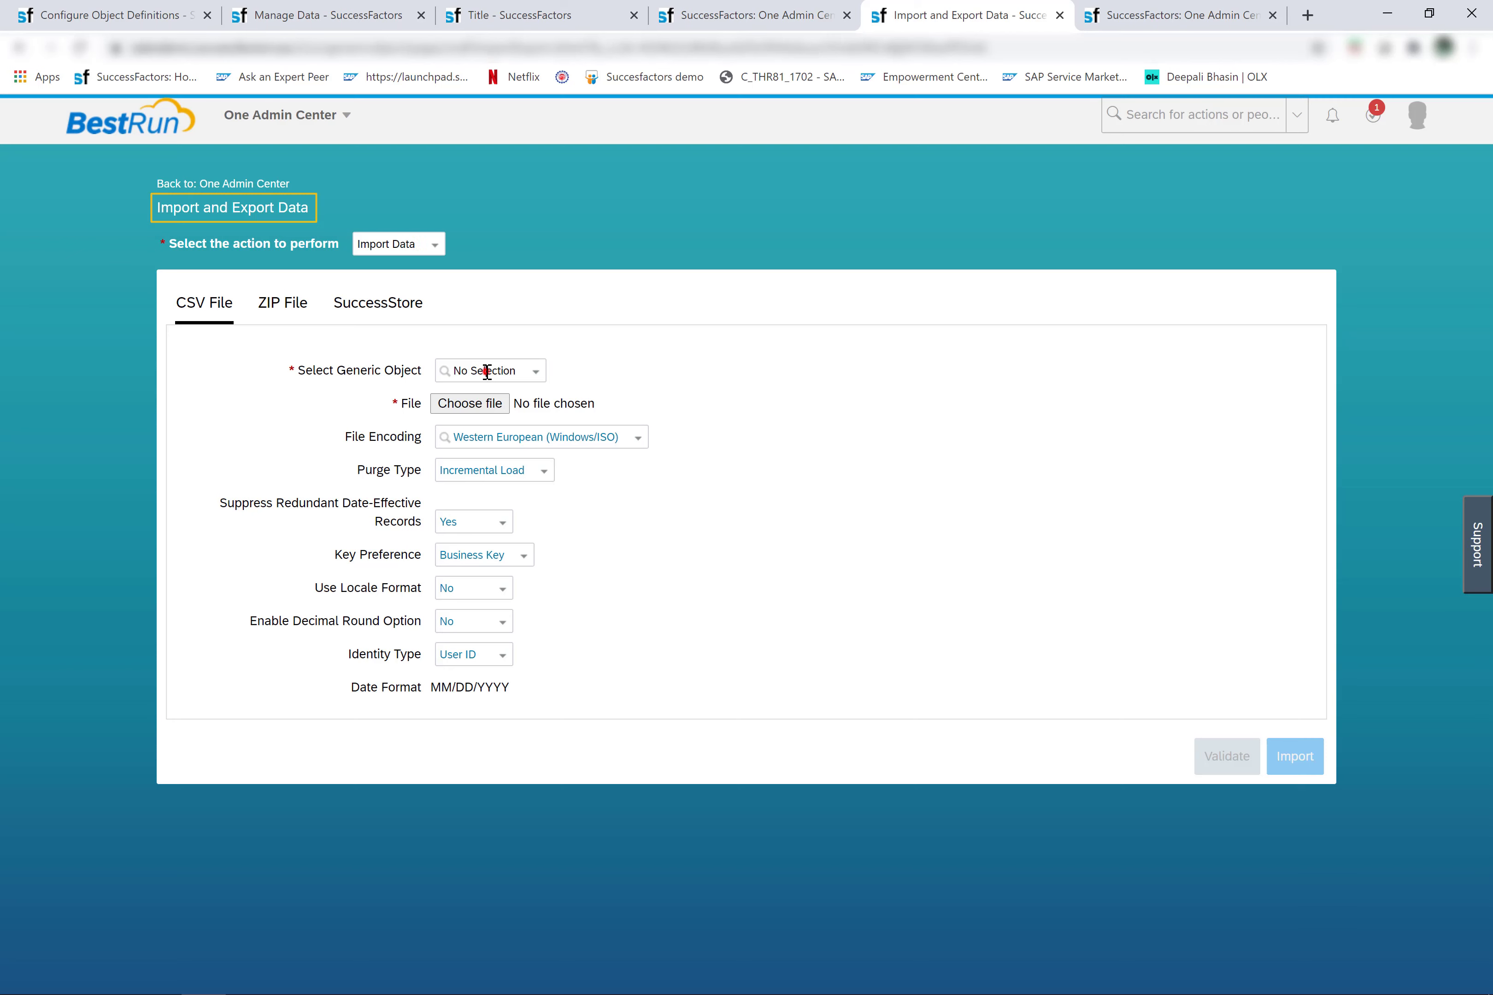
{"action": "left_click", "coordinate": [487, 373]}
{"action": "type", "text": "de"}
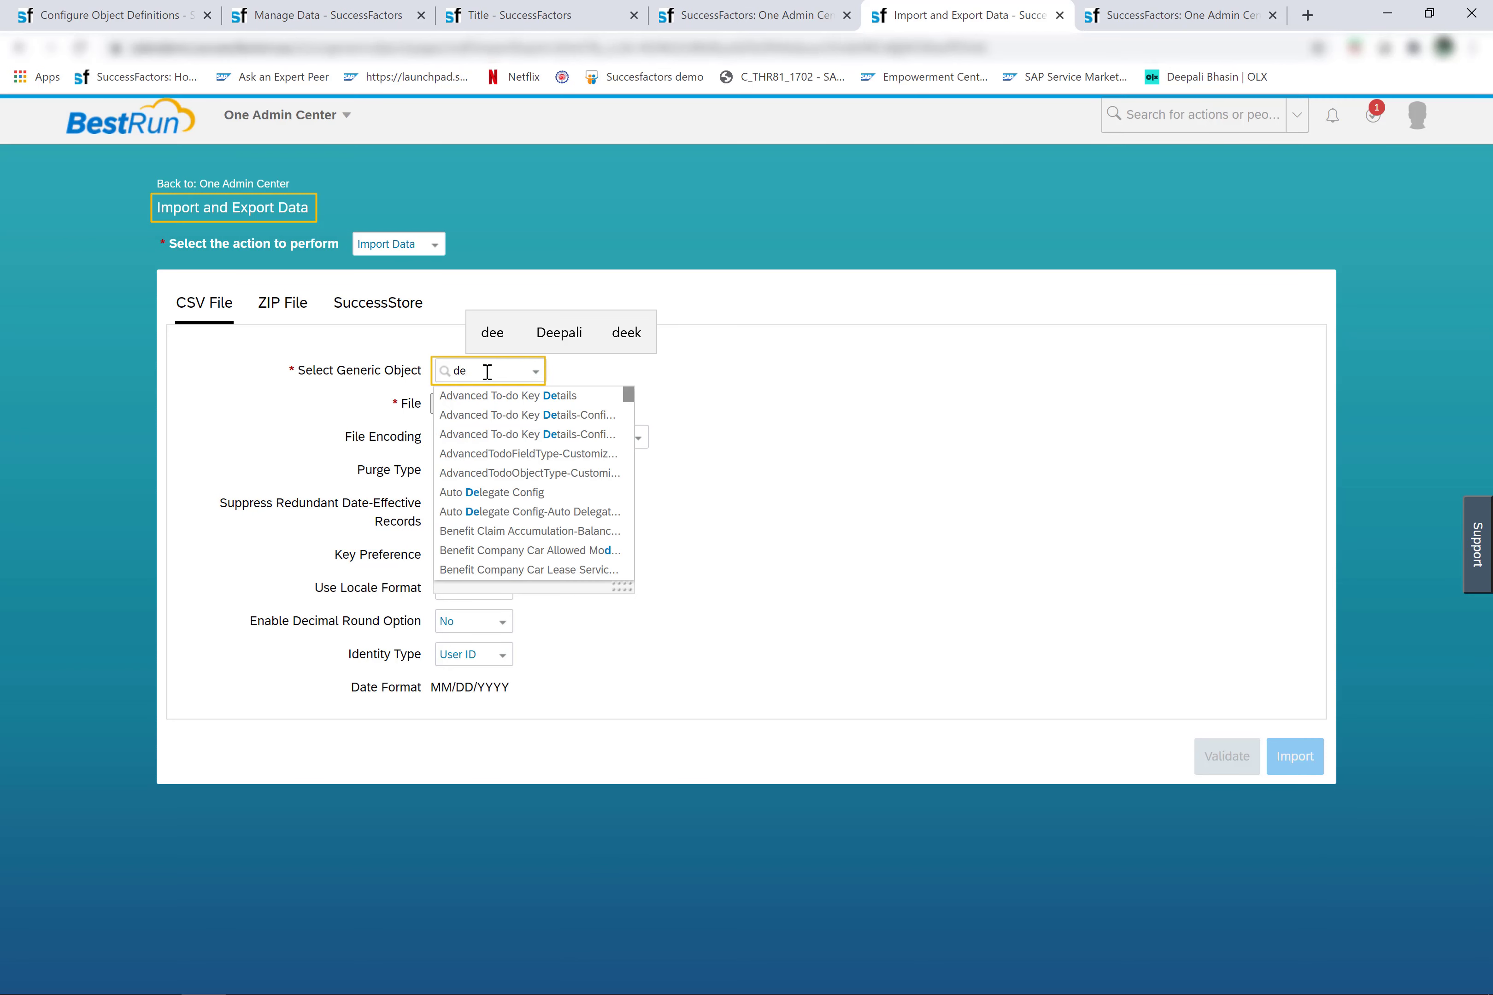
{"action": "type", "text": "prt"}
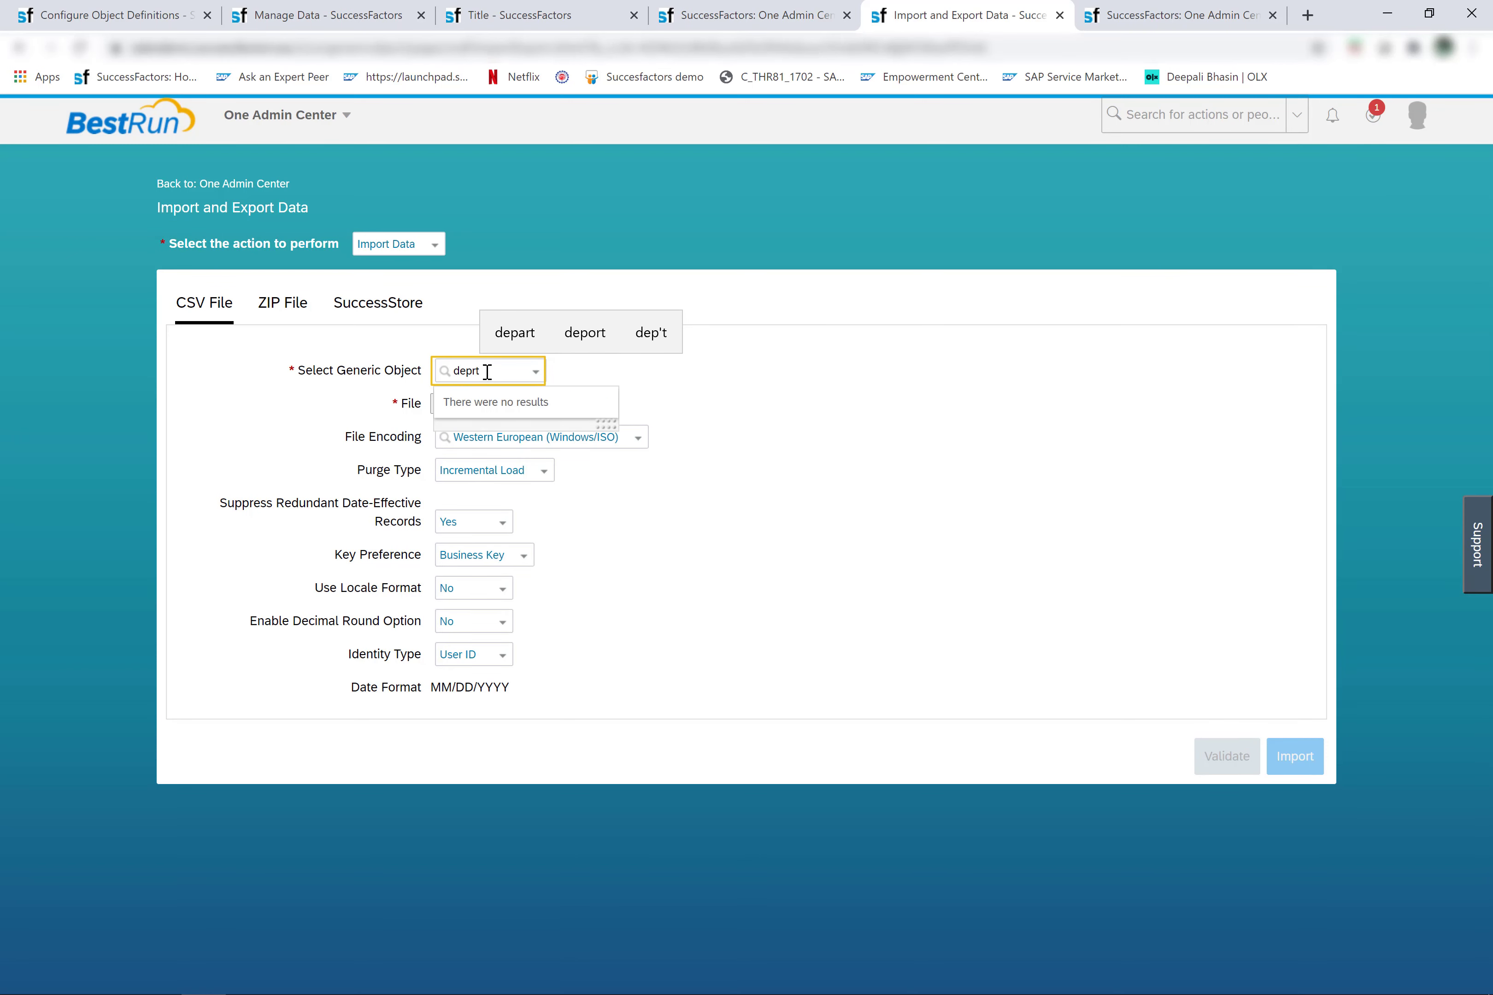
{"action": "key", "text": "BackSpace"}
{"action": "key", "text": "BackSpace"}
{"action": "key", "text": "BackSpace"}
{"action": "type", "text": "par"}
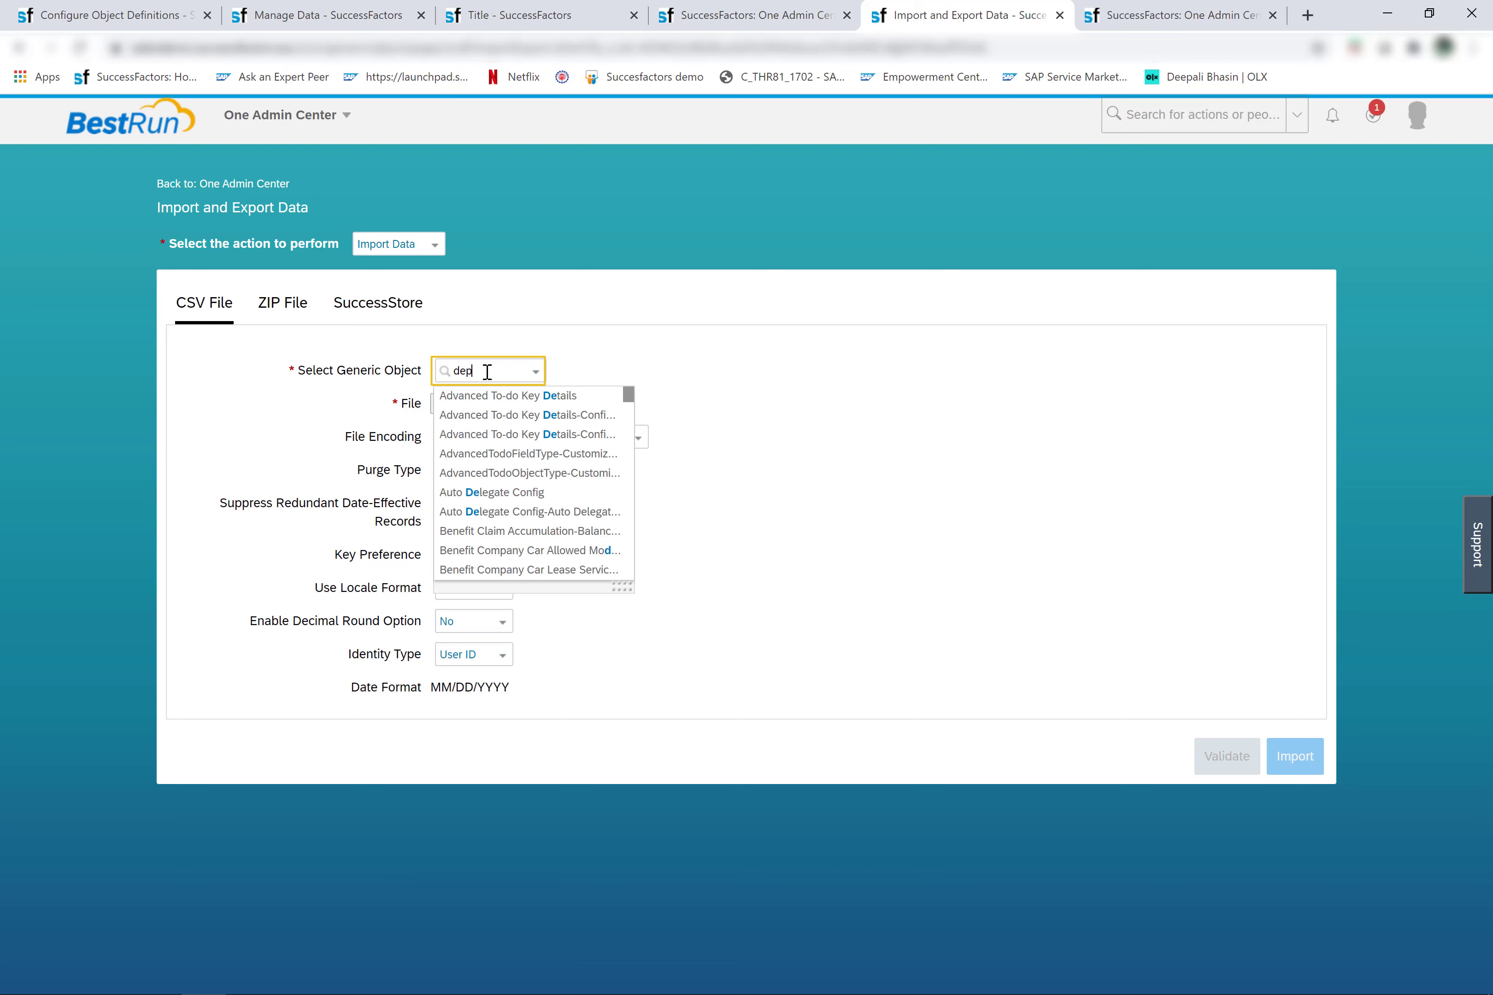
{"action": "left_click", "coordinate": [549, 415]}
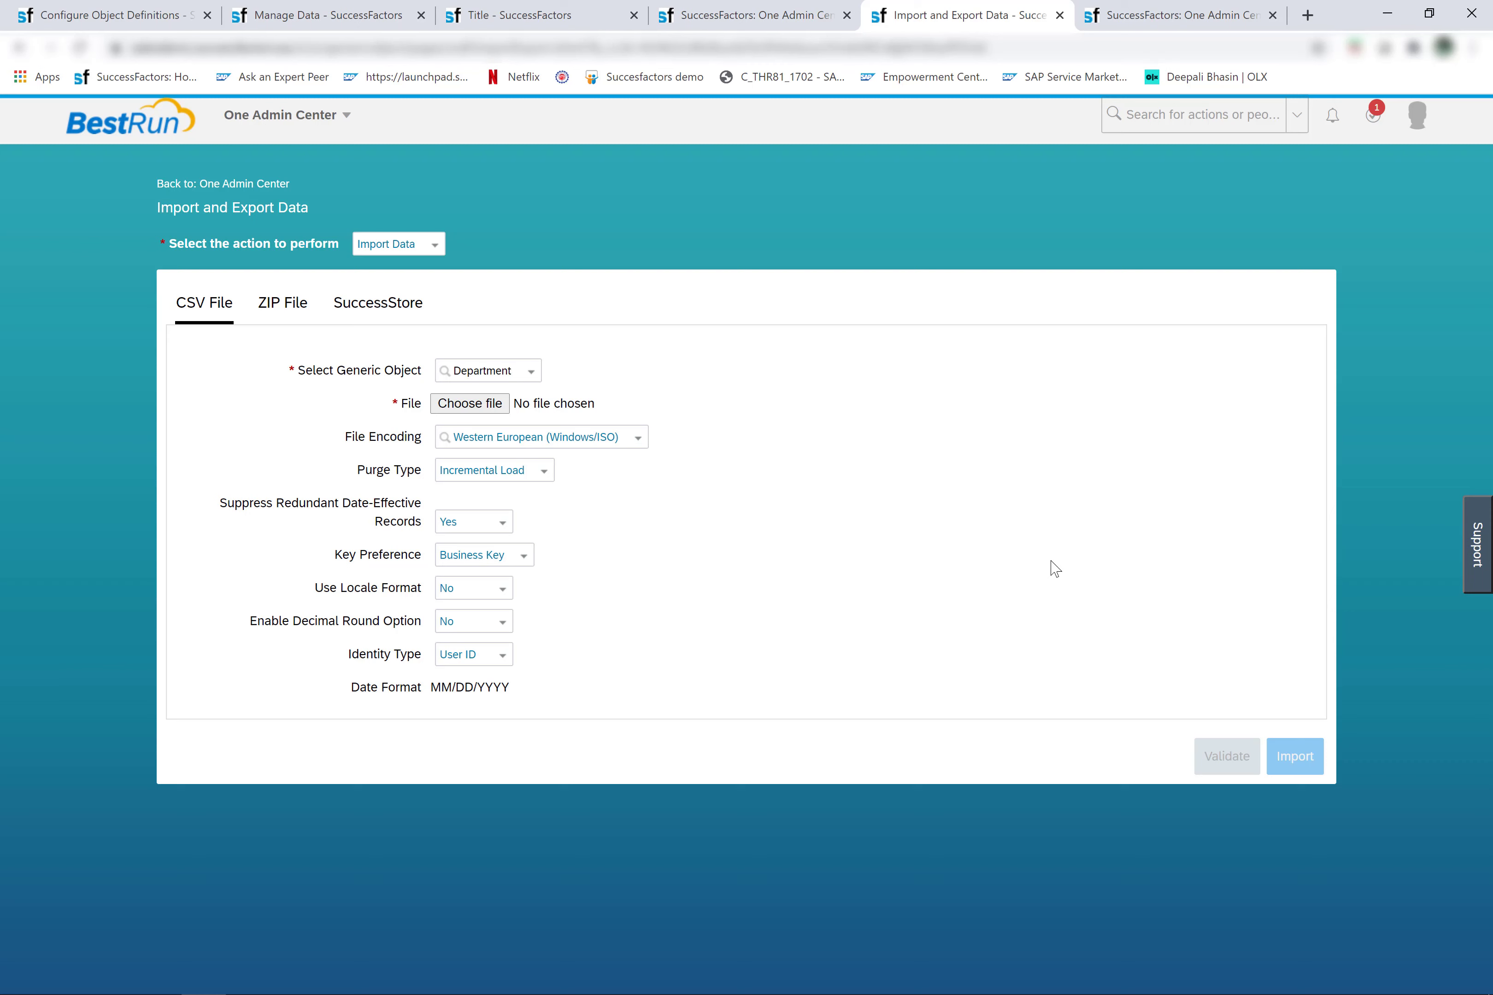
Return to the Import Foundation Data page, then select and deselect its heading text
{"action": "left_click", "coordinate": [754, 7]}
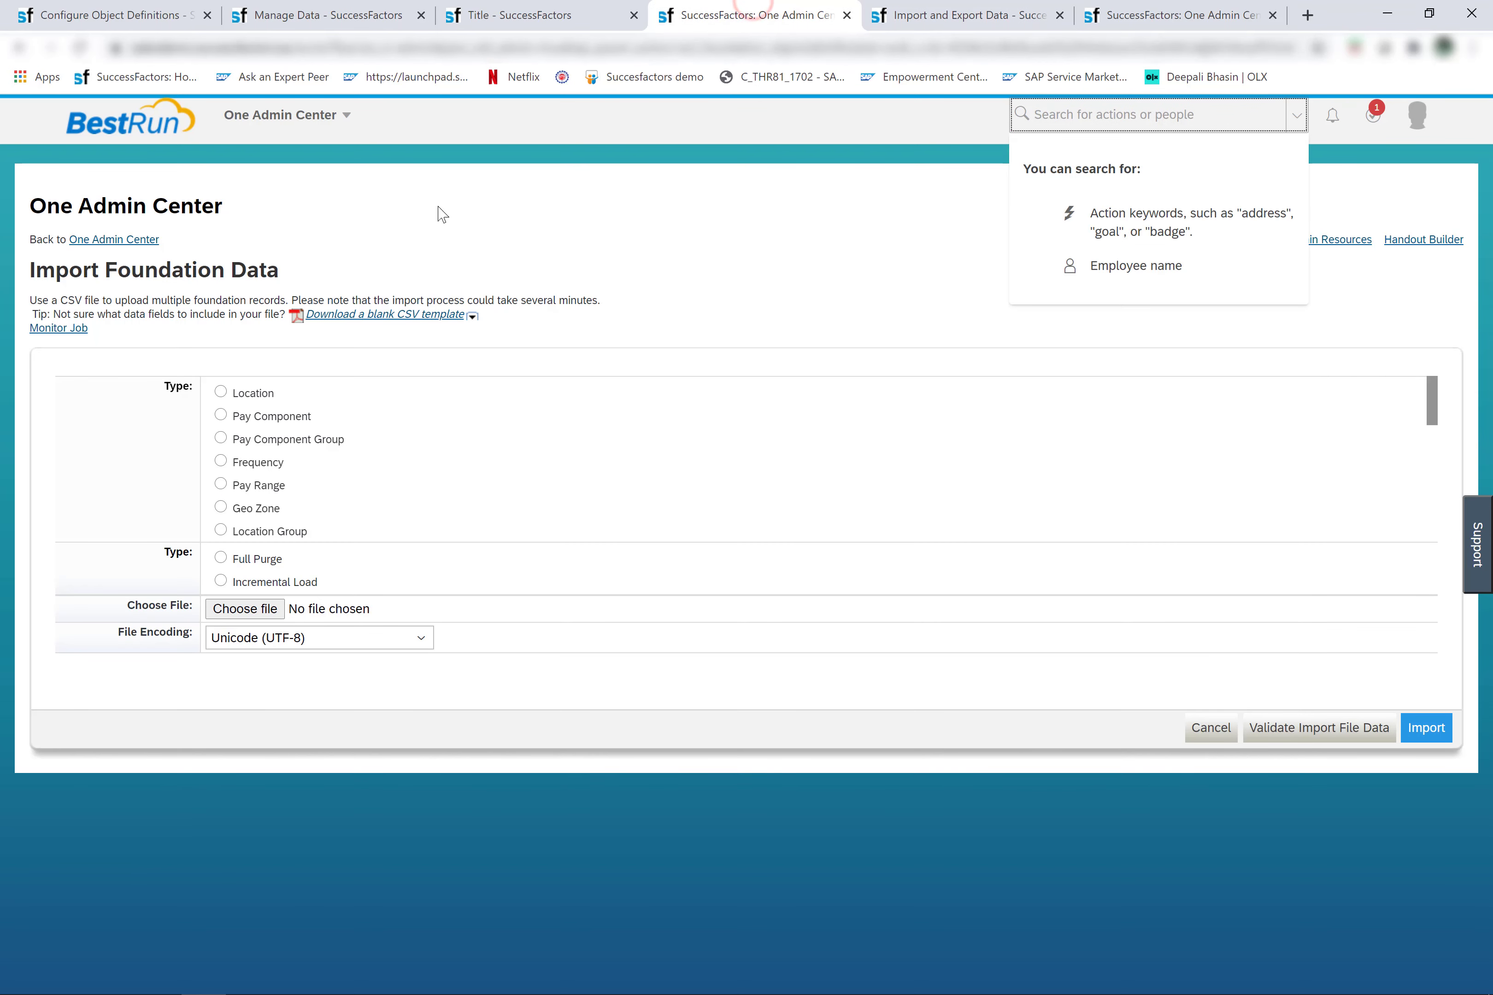
{"action": "triple_click", "coordinate": [233, 270]}
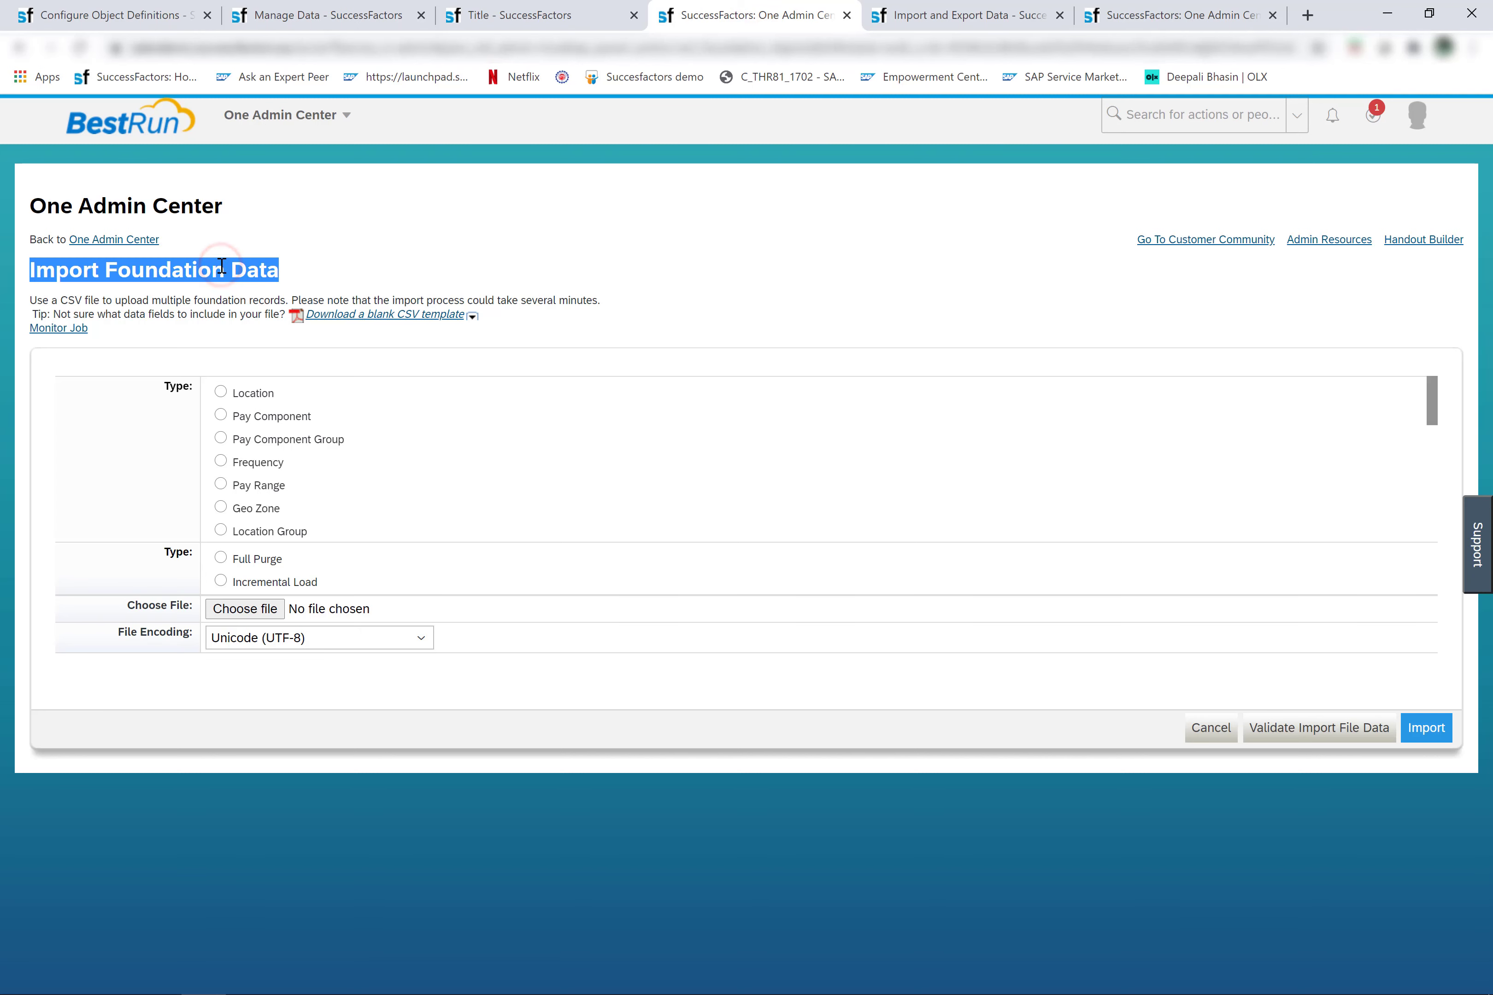
{"action": "left_click", "coordinate": [266, 265]}
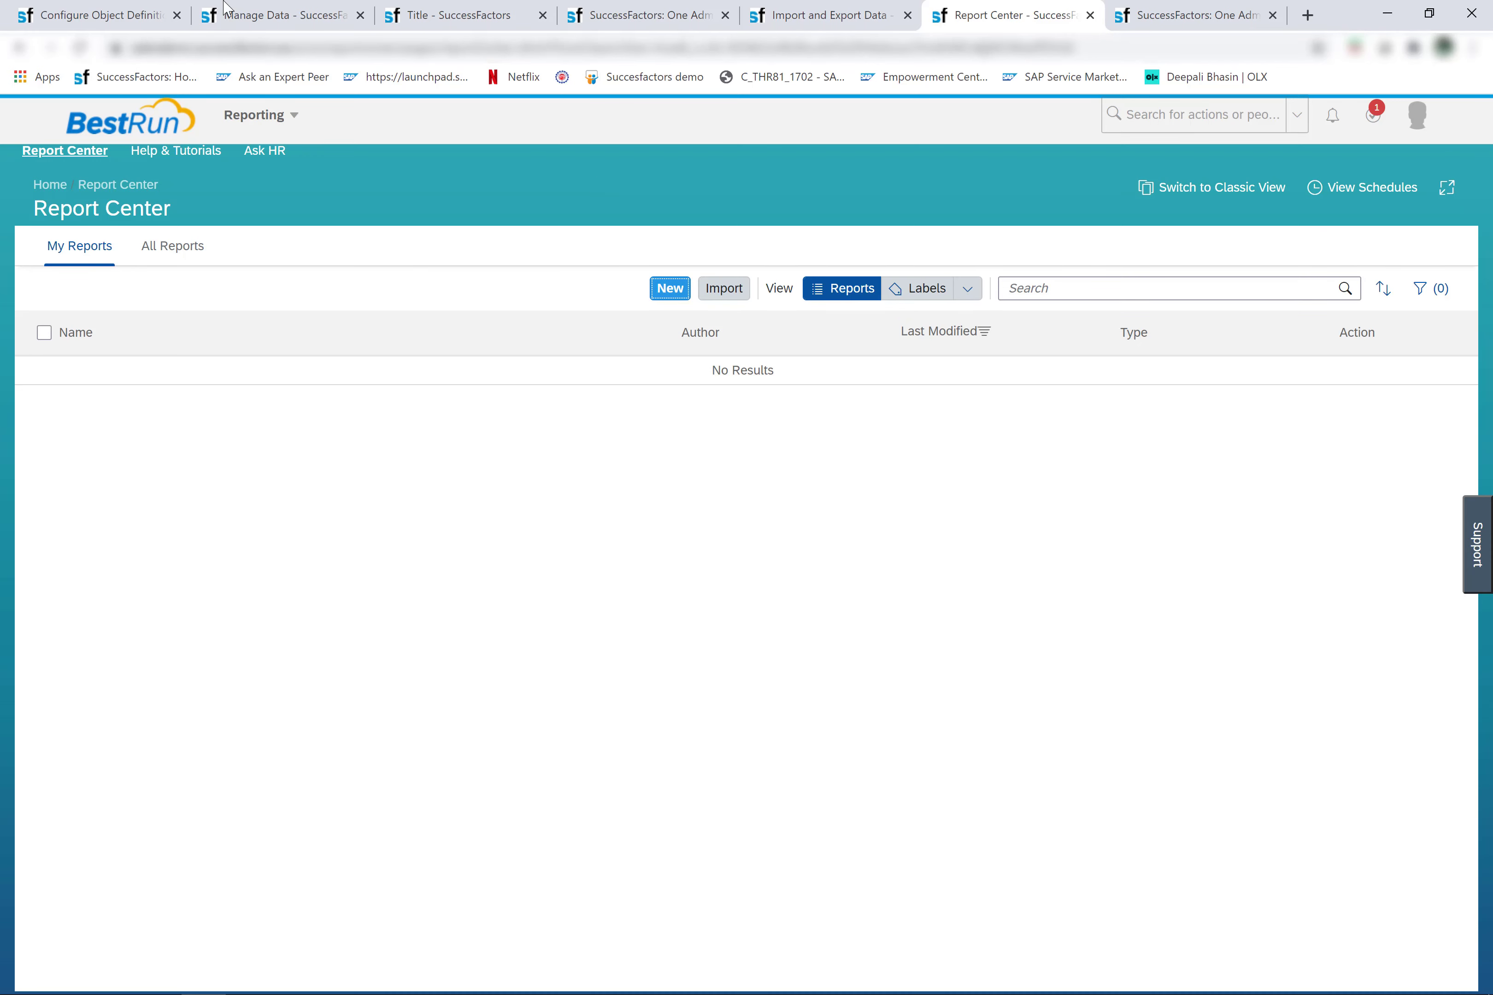
Start a new report with Table as its type
{"action": "left_click", "coordinate": [280, 117]}
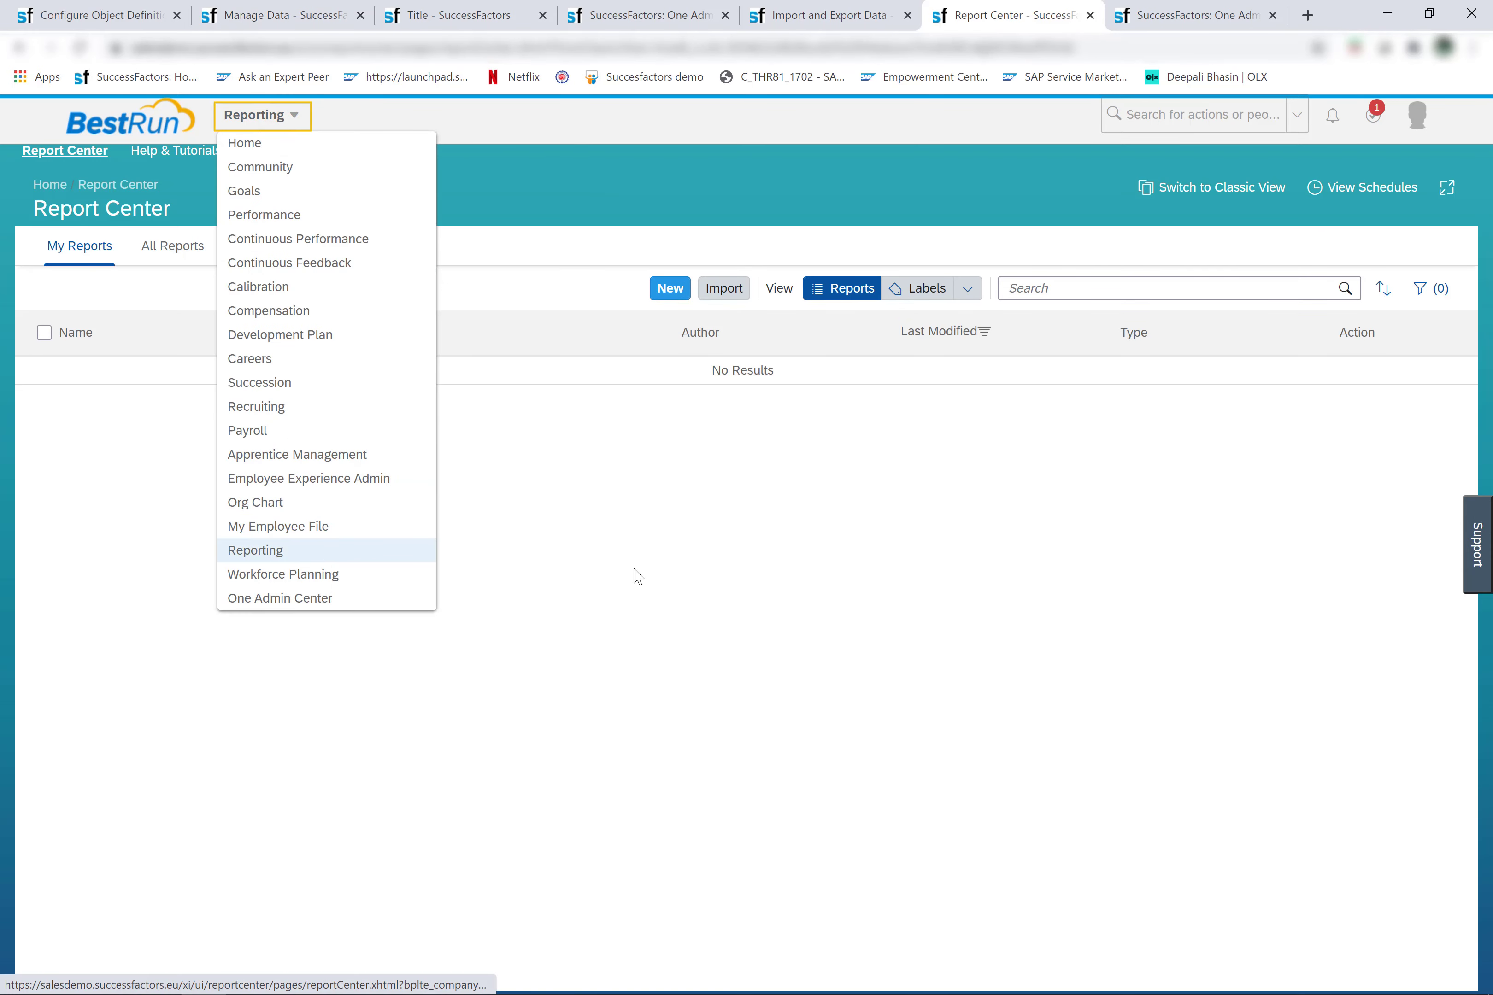
{"action": "left_click", "coordinate": [662, 527]}
{"action": "left_click", "coordinate": [661, 288]}
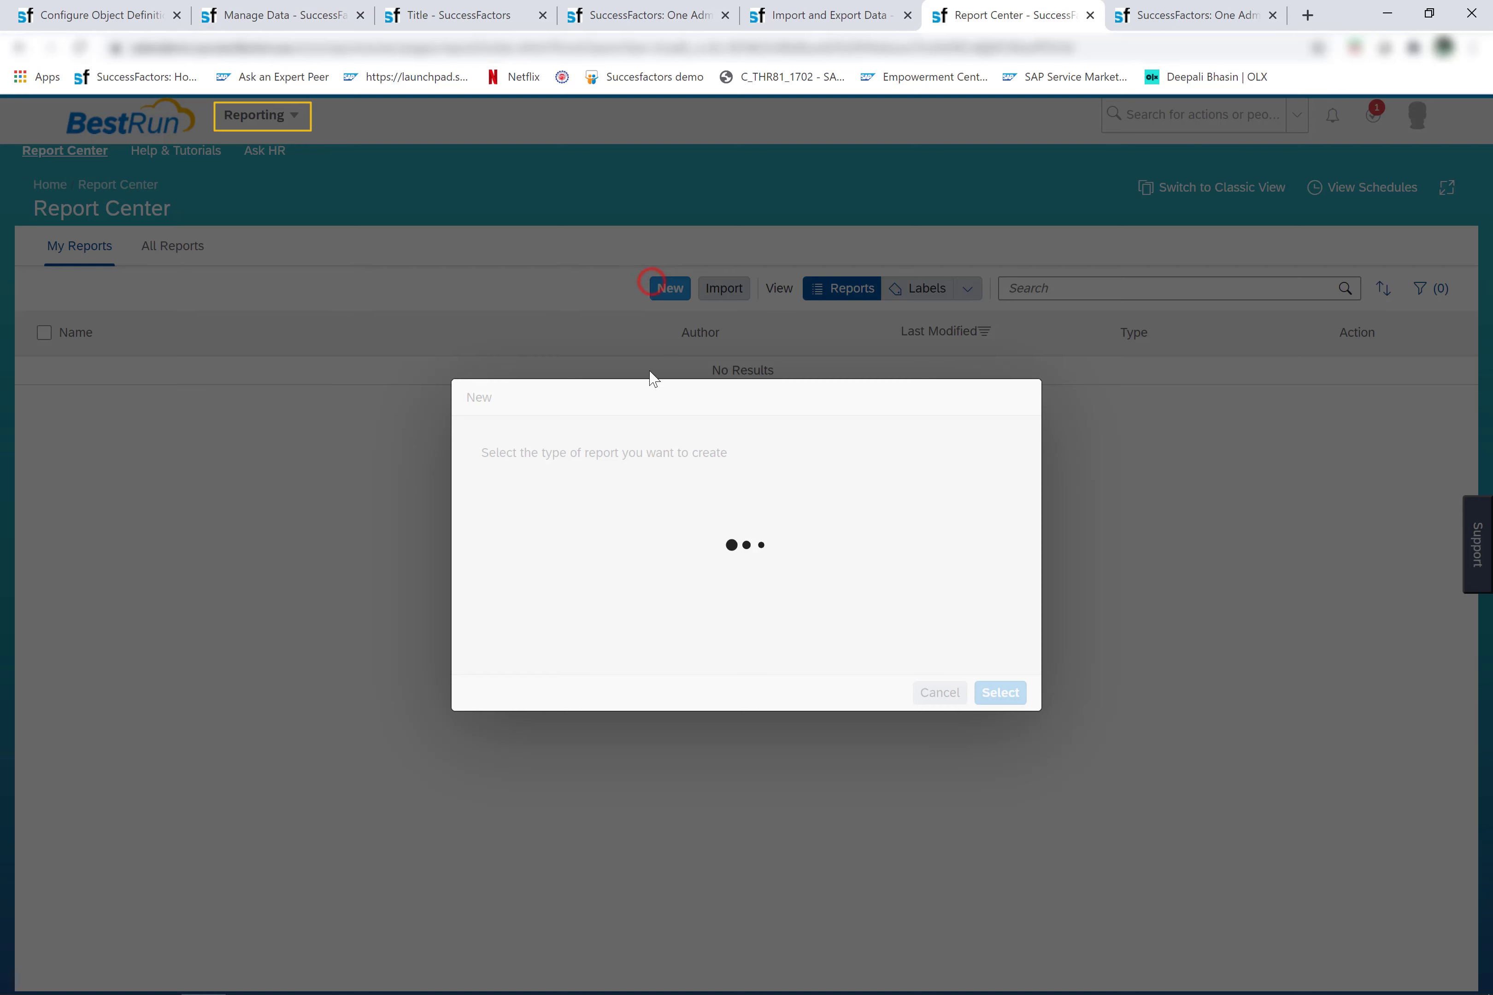
{"action": "left_click", "coordinate": [645, 560]}
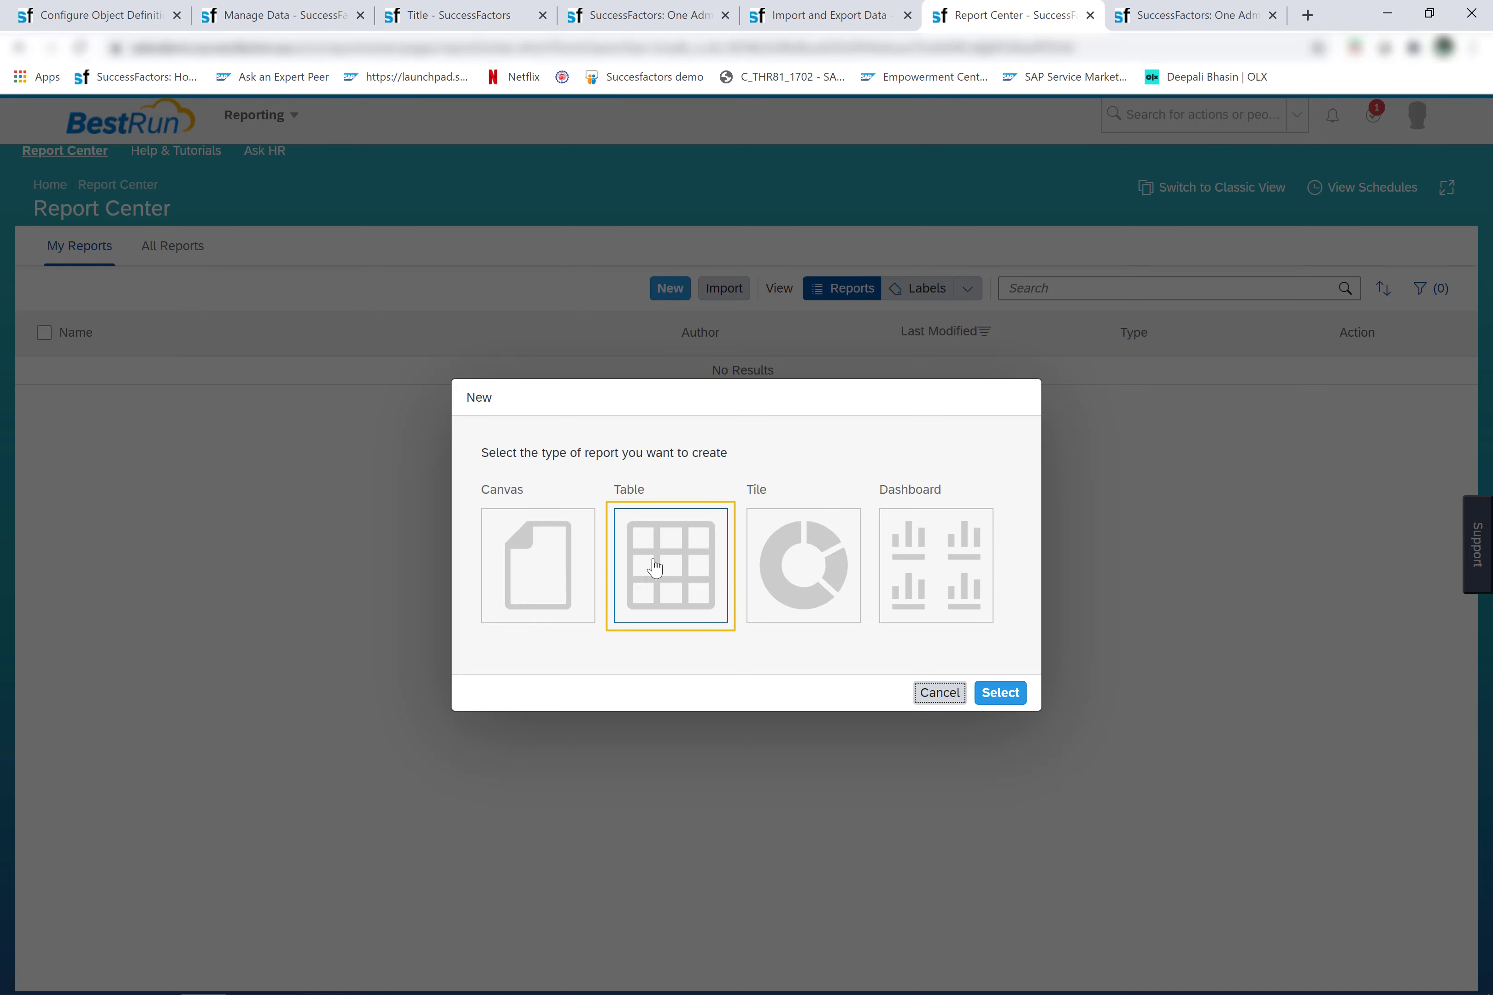
{"action": "left_click", "coordinate": [671, 576]}
{"action": "left_click", "coordinate": [1013, 698]}
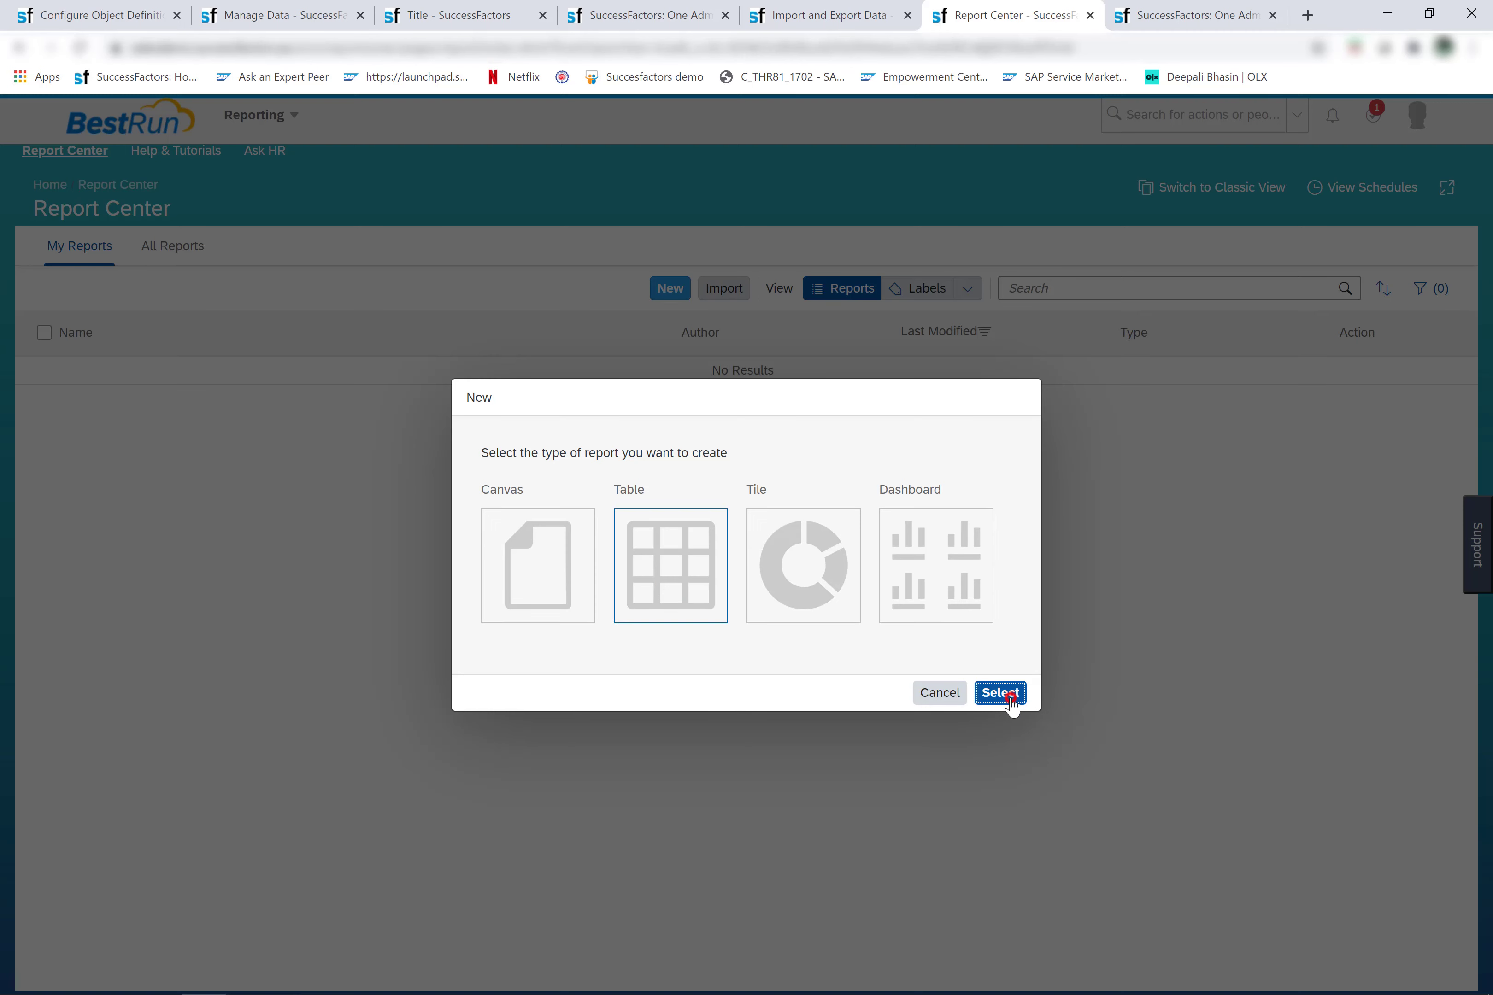
Create the report on the single domain Foundation Objects, then return to Import Foundation Data
{"action": "left_click", "coordinate": [567, 604]}
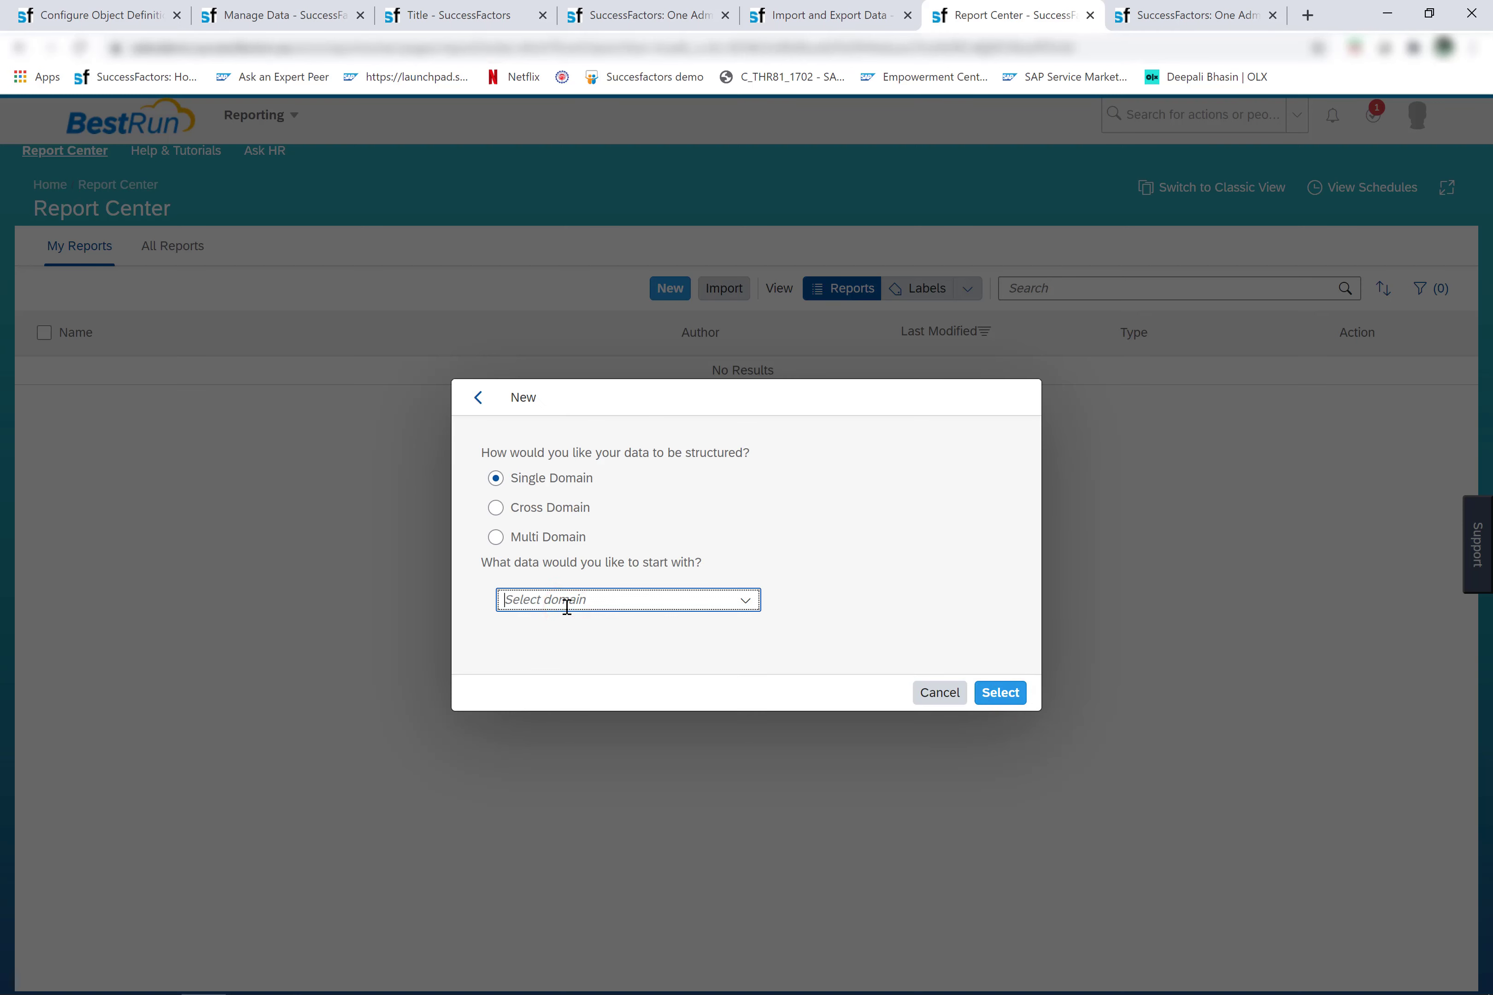
{"action": "type", "text": "Foundation Objects"}
{"action": "left_click", "coordinate": [632, 644]}
{"action": "left_click", "coordinate": [1001, 692]}
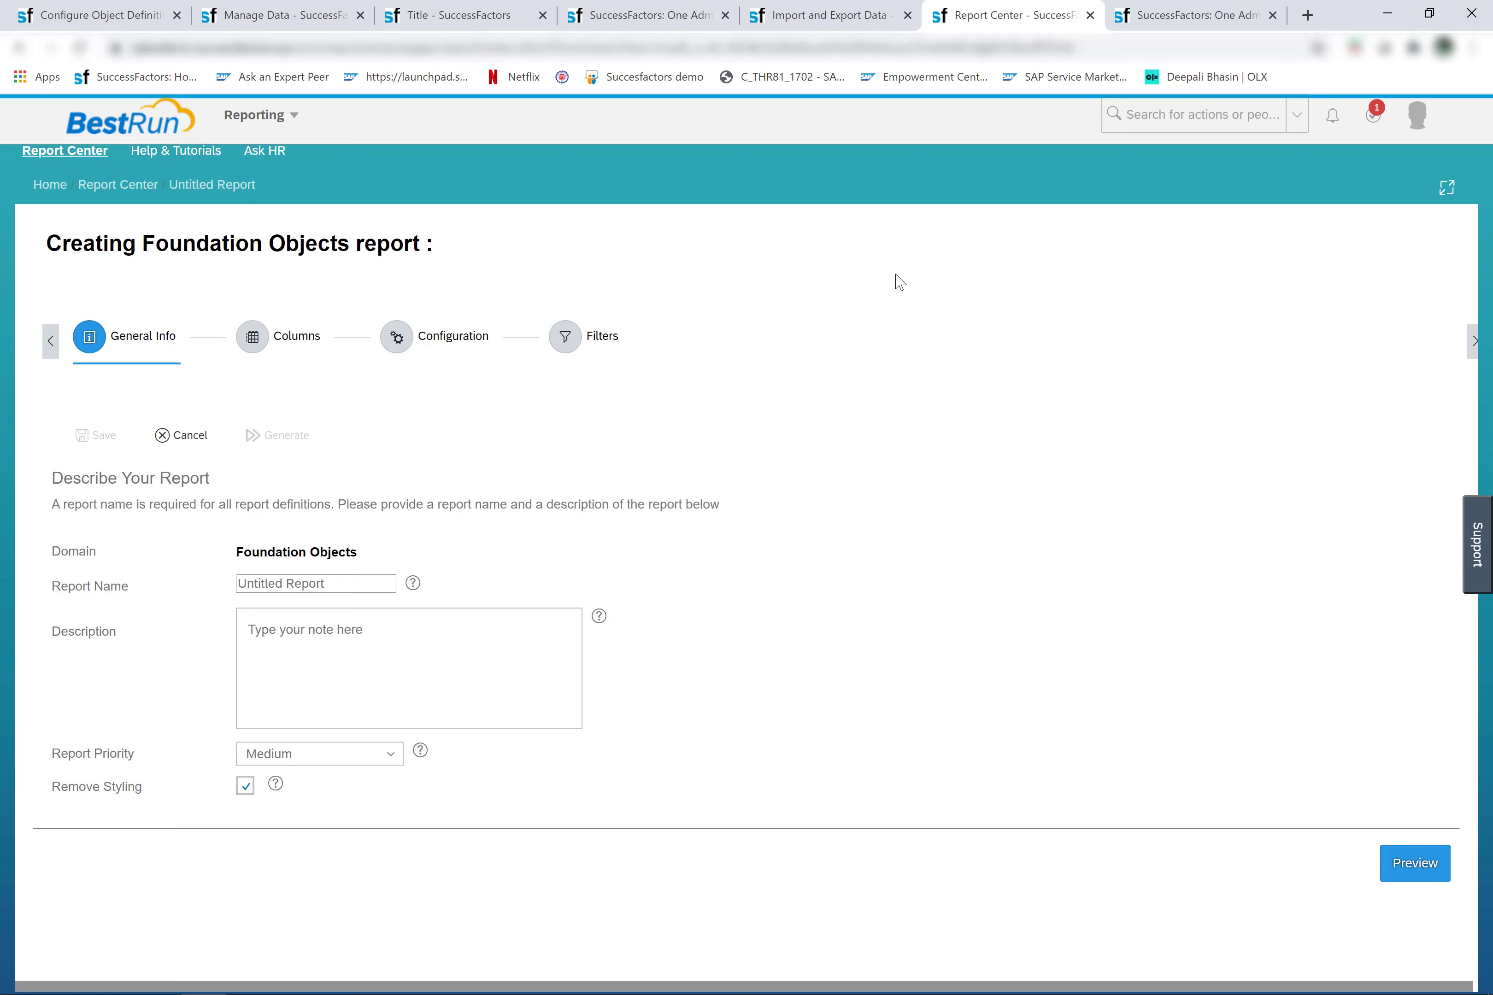
{"action": "left_click", "coordinate": [671, 9]}
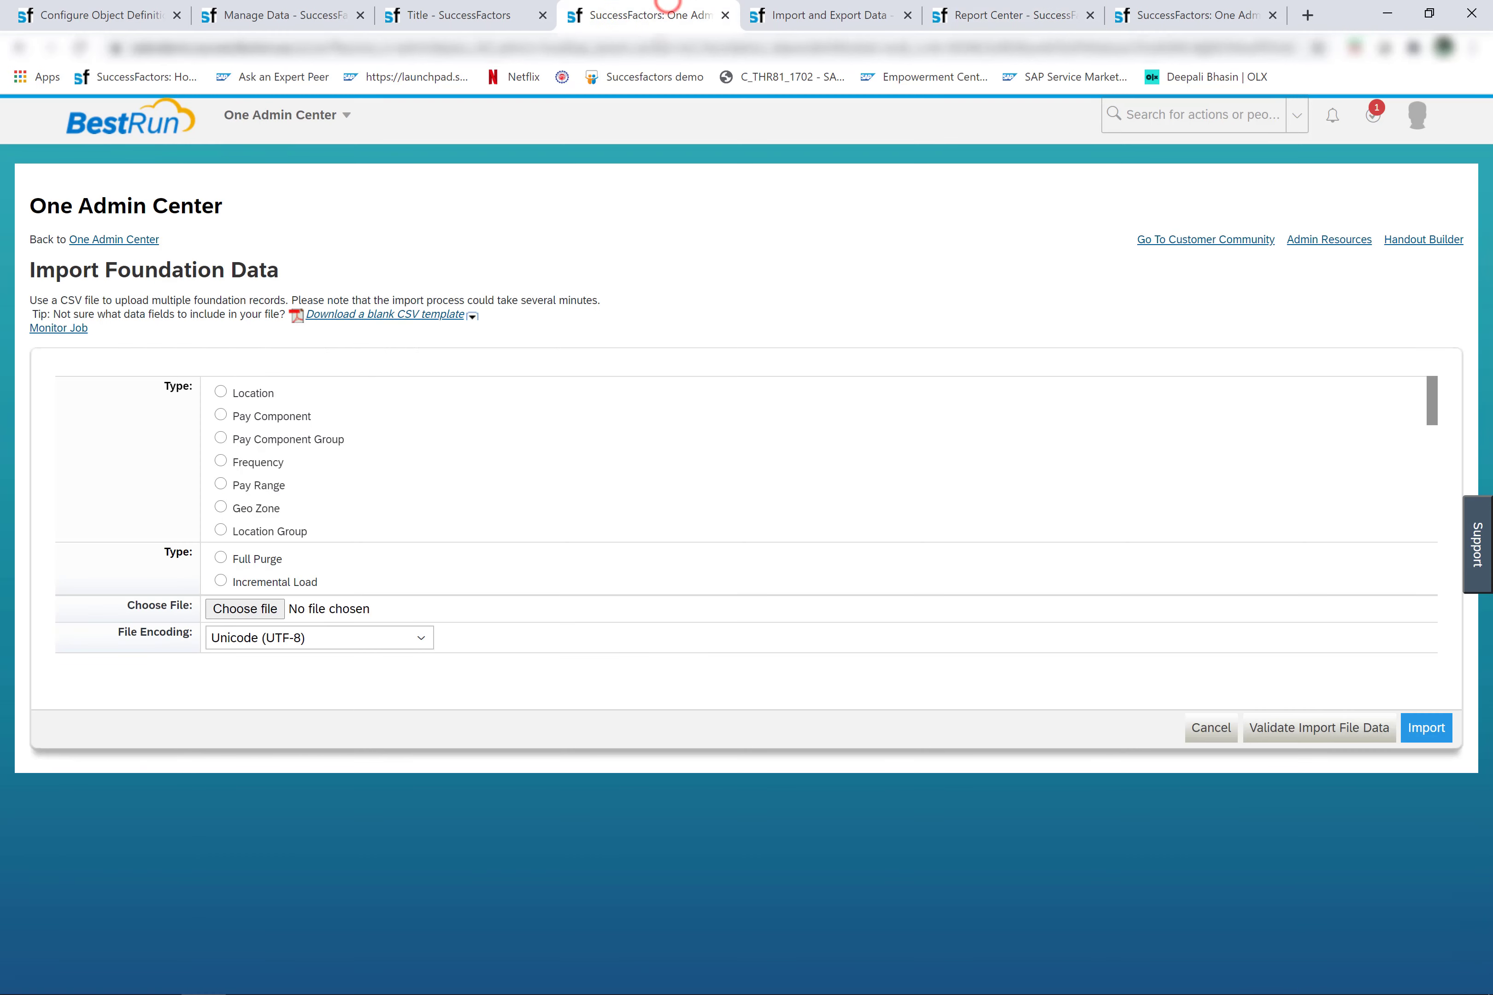
Show the Take Action options for the Amsterdam location record, then go to Manage Data
{"action": "left_click", "coordinate": [497, 11]}
{"action": "left_click", "coordinate": [465, 256]}
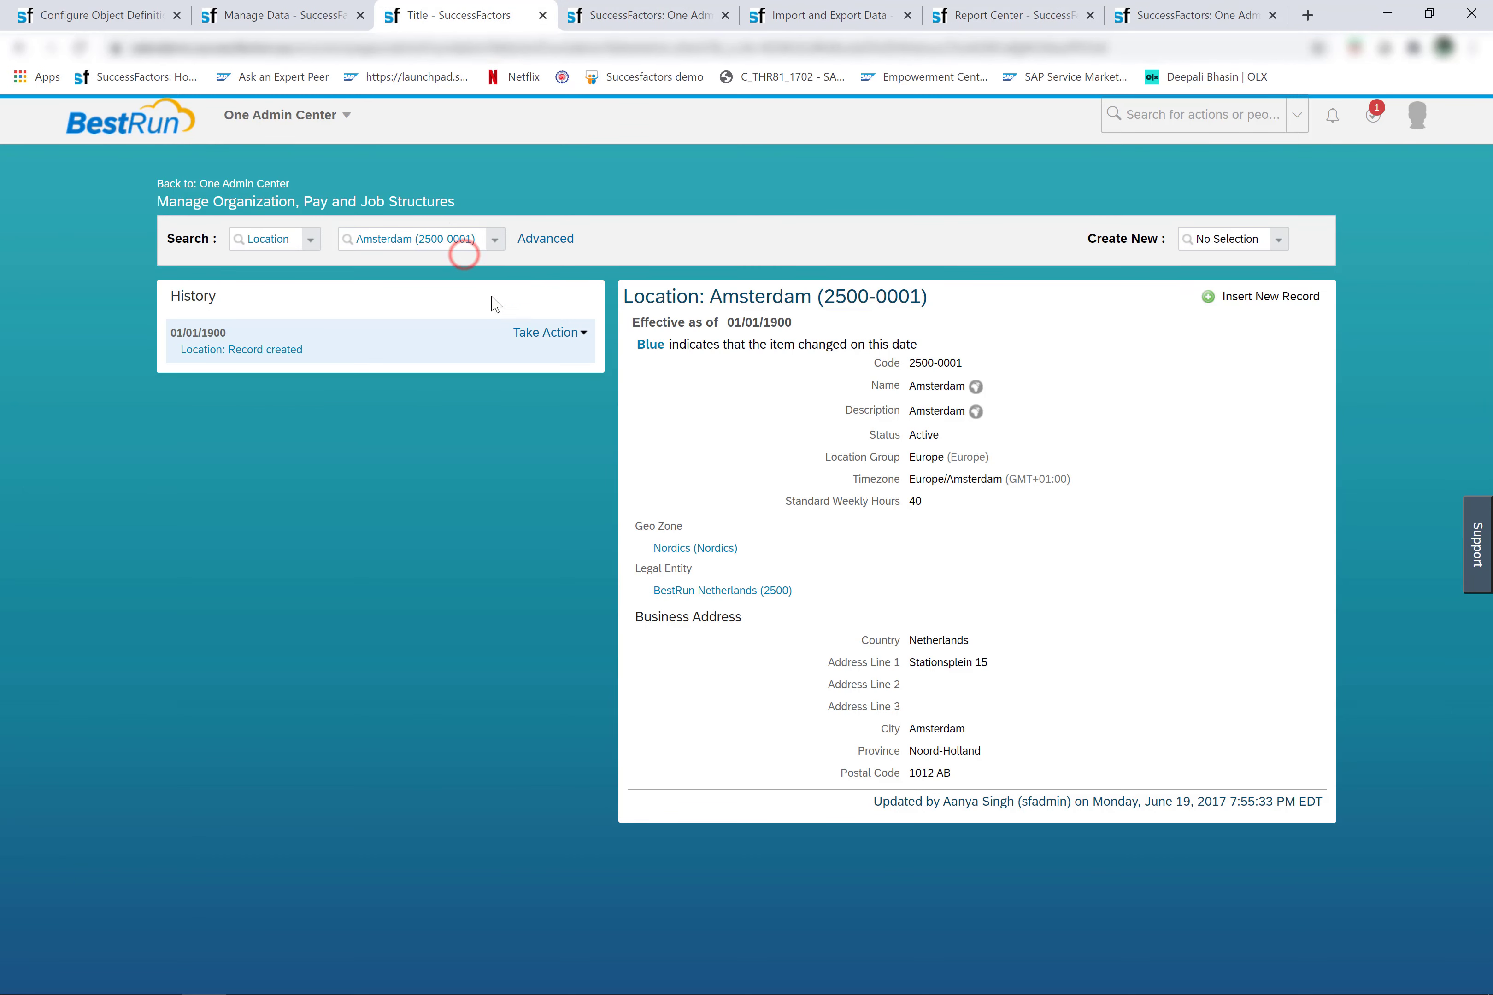
{"action": "left_click", "coordinate": [376, 244]}
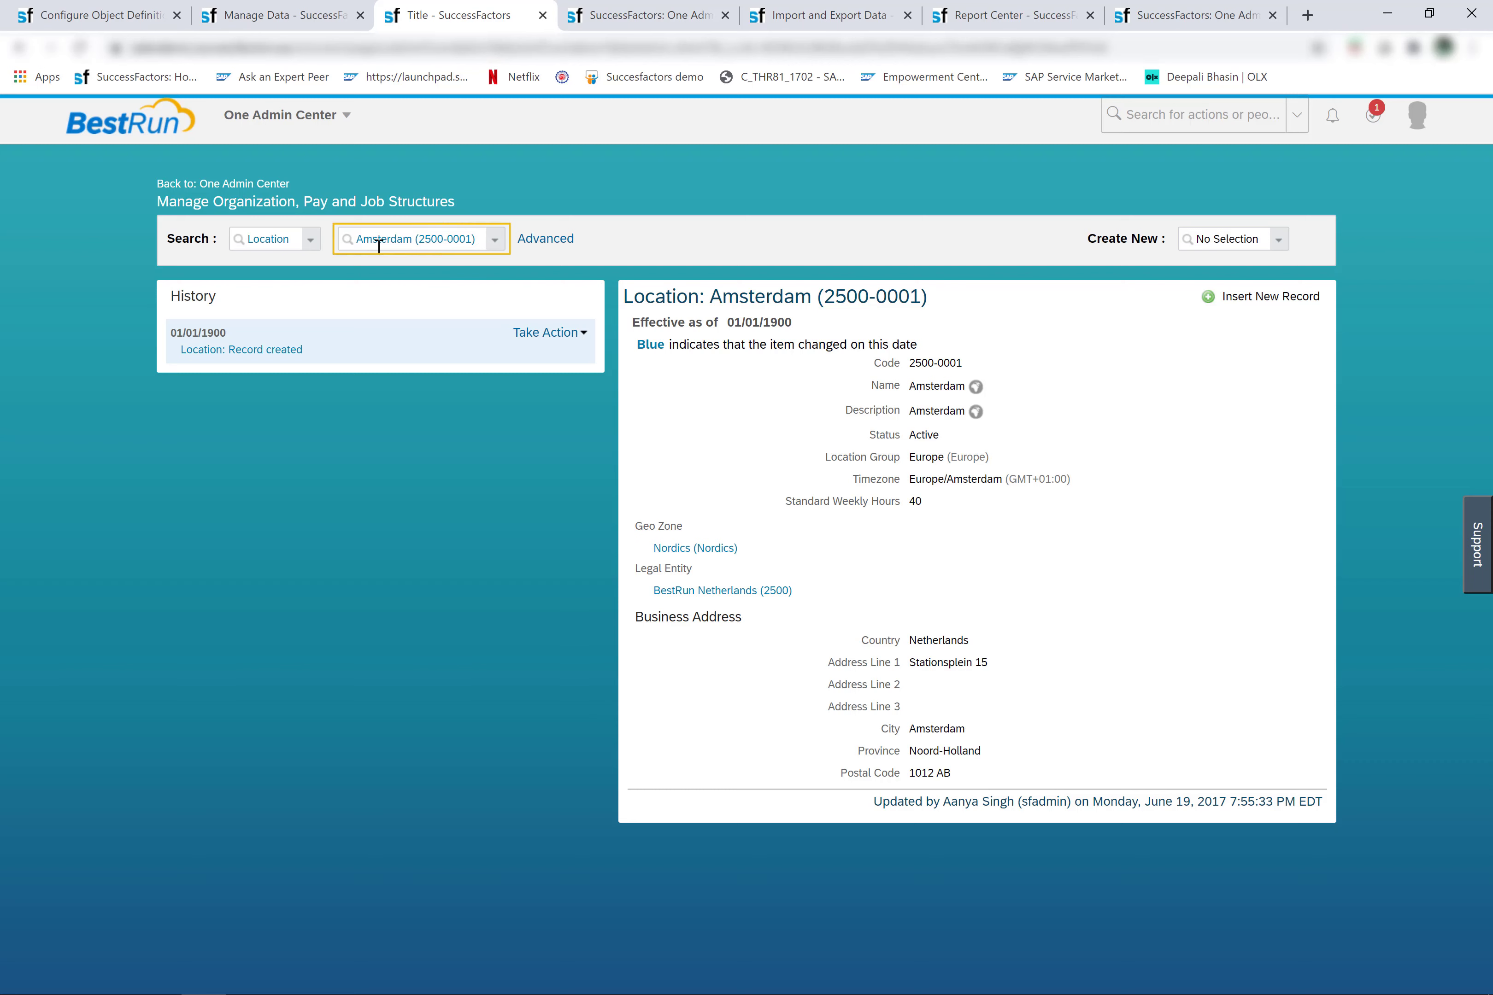
{"action": "left_click", "coordinate": [547, 333]}
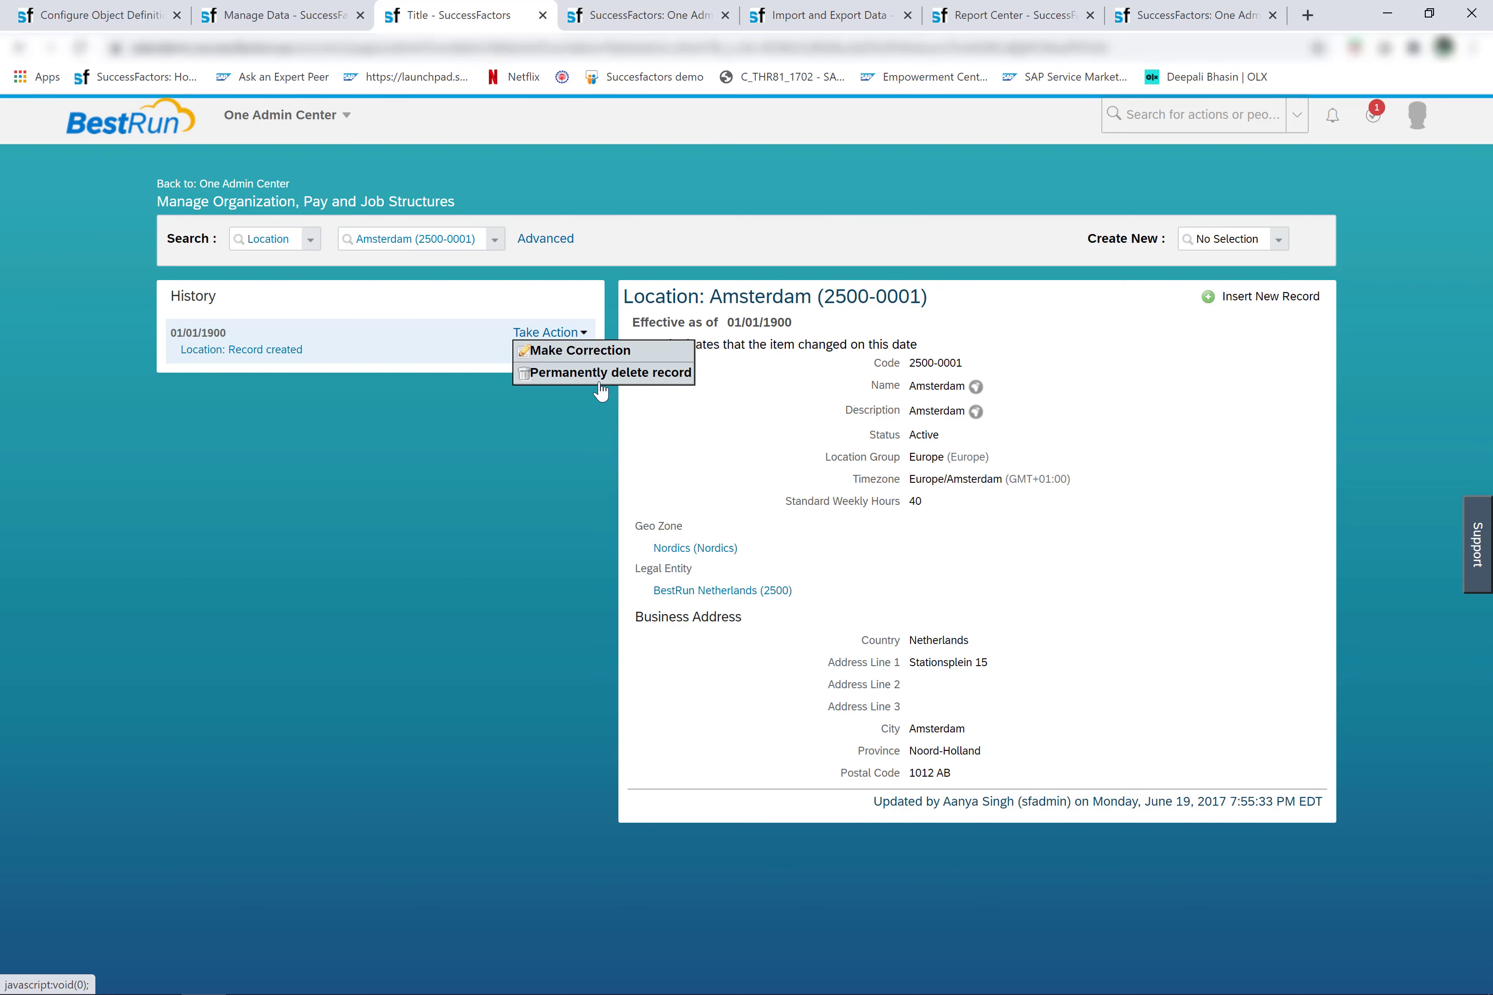
{"action": "left_click", "coordinate": [283, 15]}
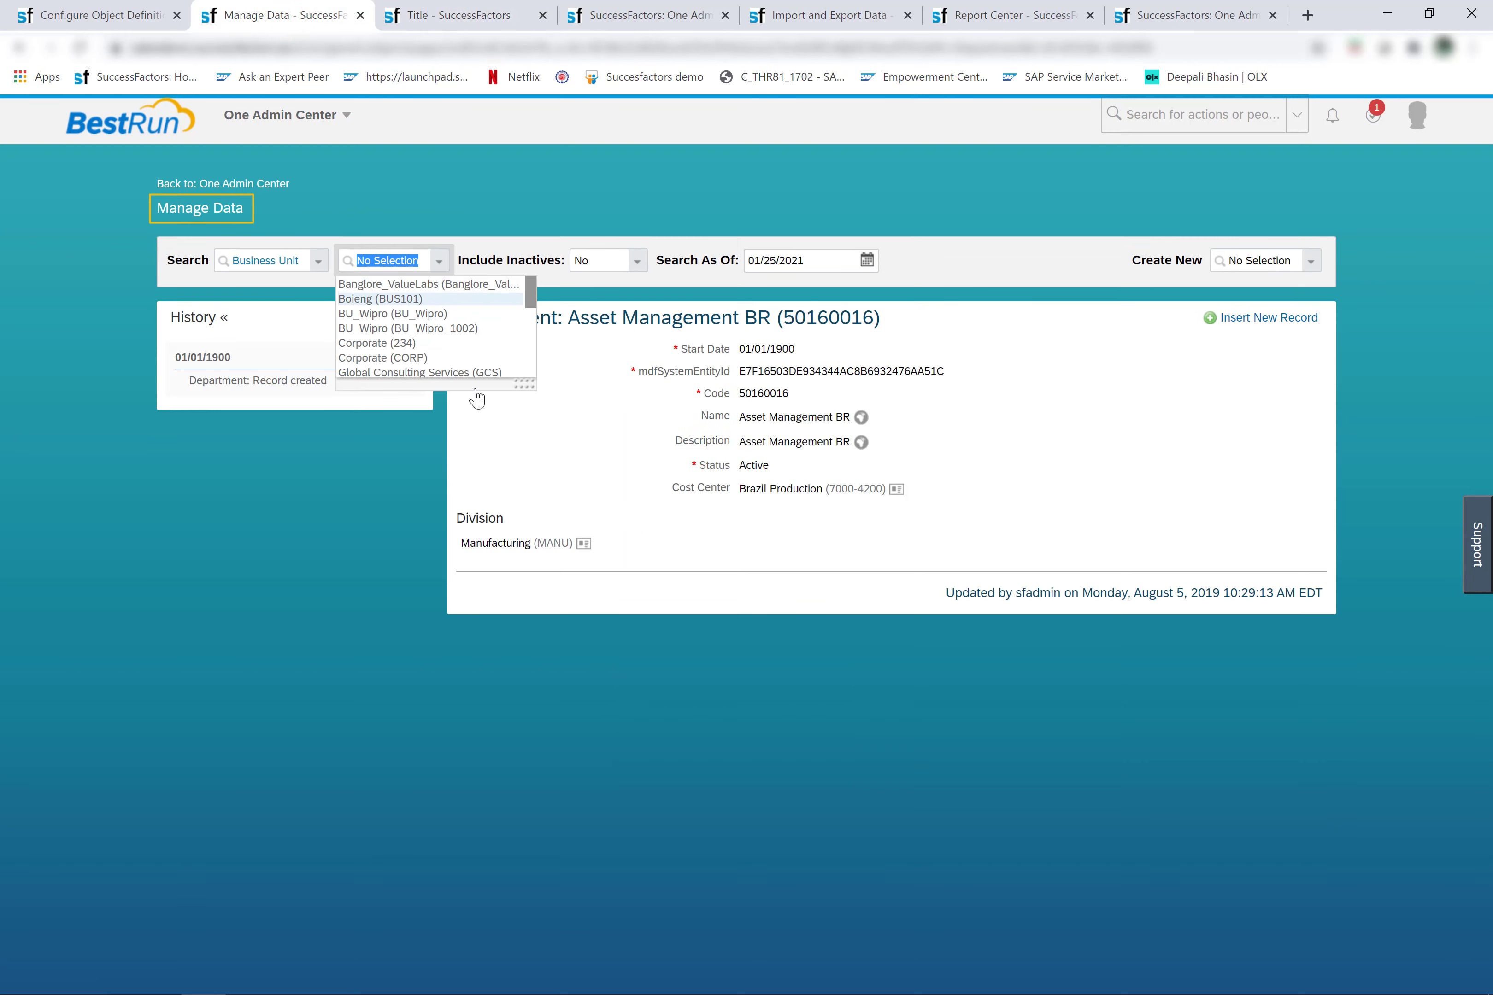
Show Asset Management BR's Make Correction and Permanently Delete Entry actions, then return to Import and Export Data
{"action": "left_click", "coordinate": [549, 470]}
{"action": "left_click", "coordinate": [411, 364]}
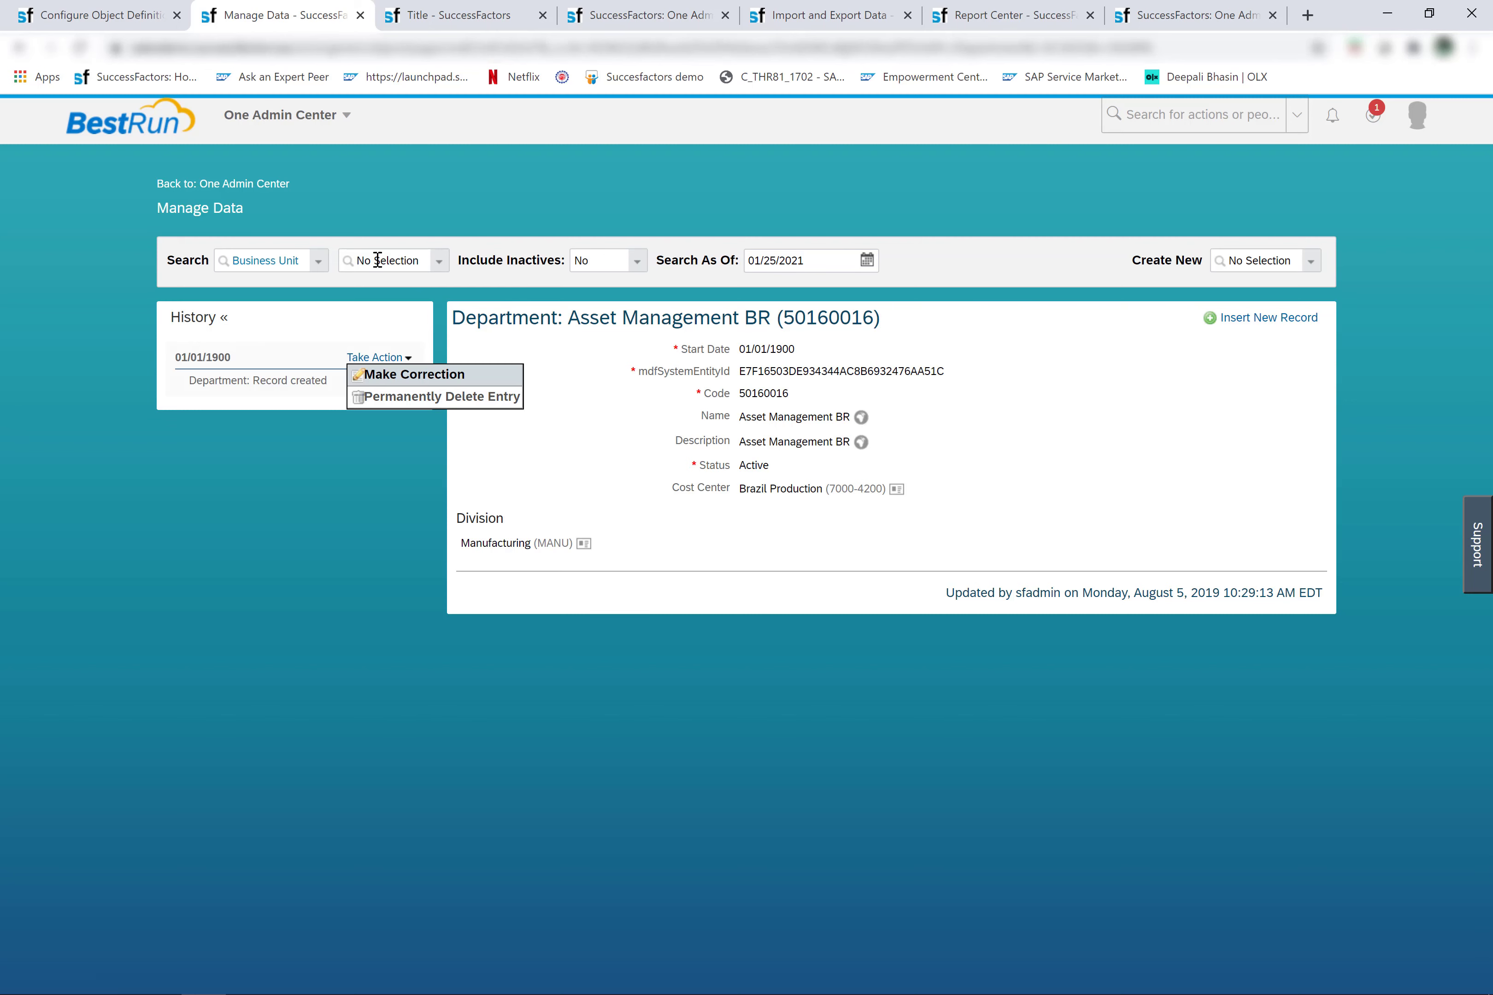
{"action": "left_click", "coordinate": [549, 342]}
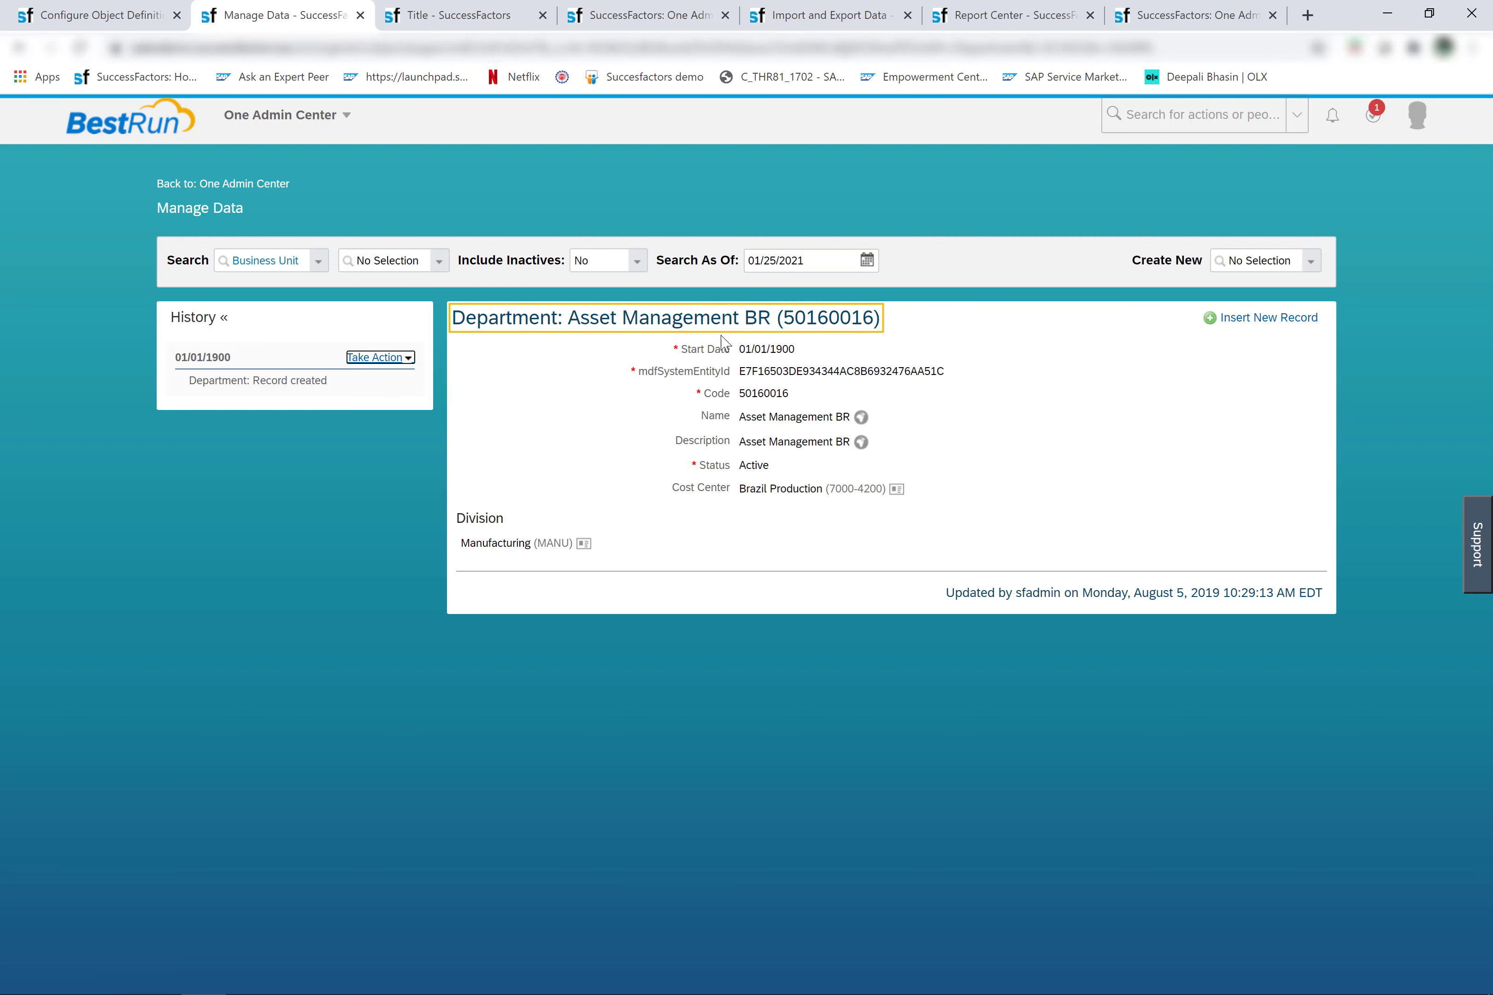
{"action": "left_click", "coordinate": [384, 358]}
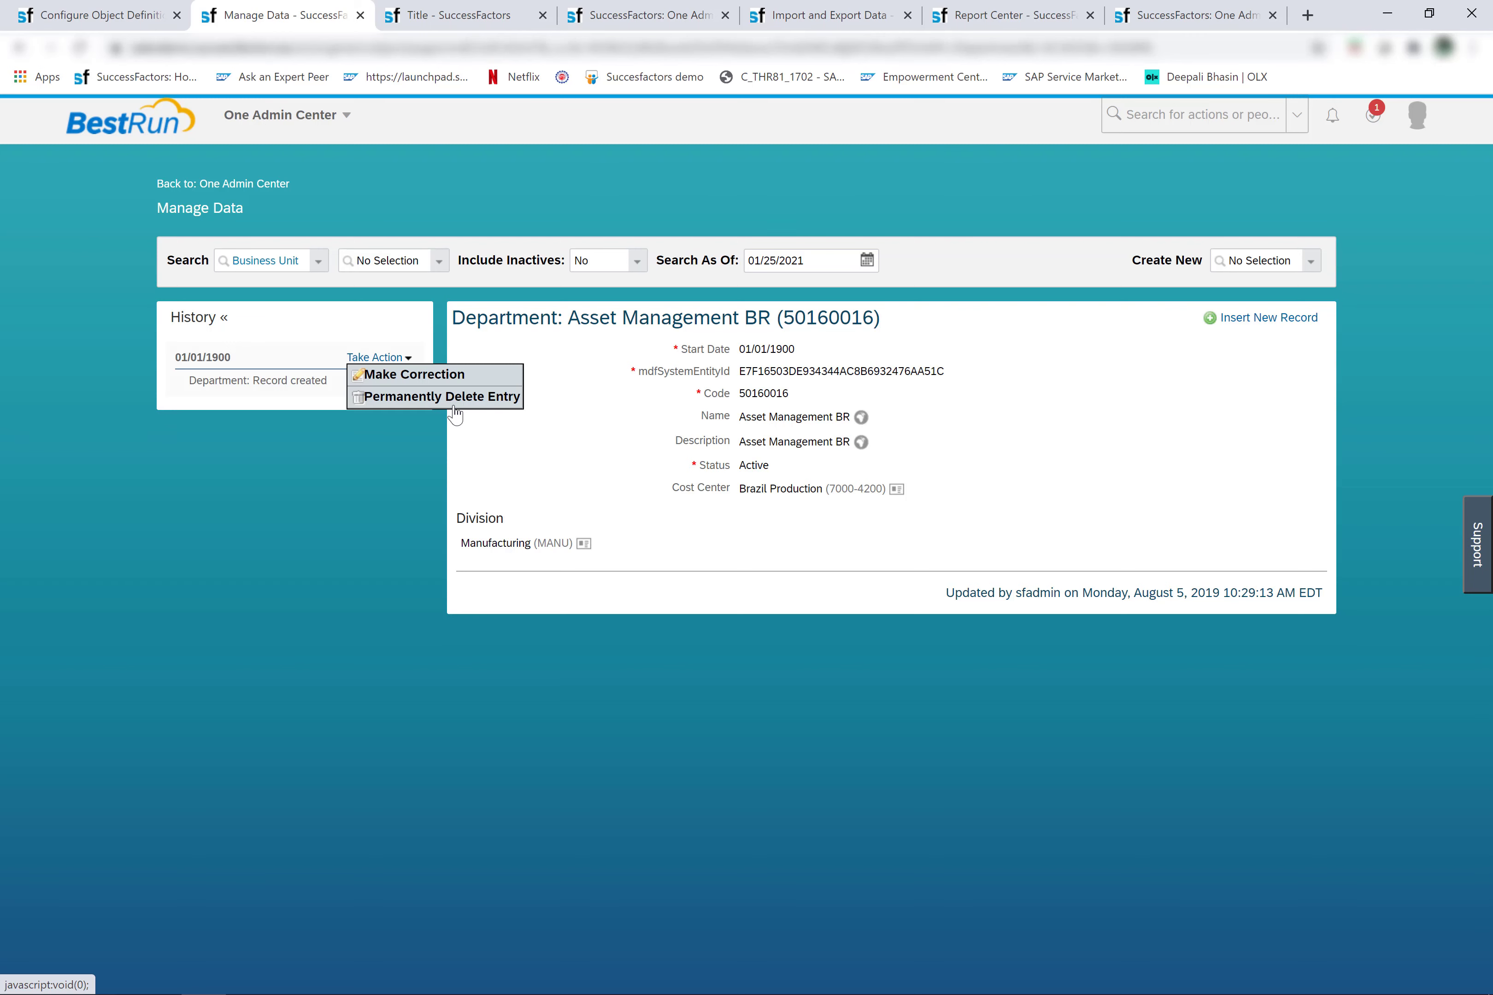
{"action": "left_click", "coordinate": [700, 12]}
{"action": "left_click", "coordinate": [836, 15]}
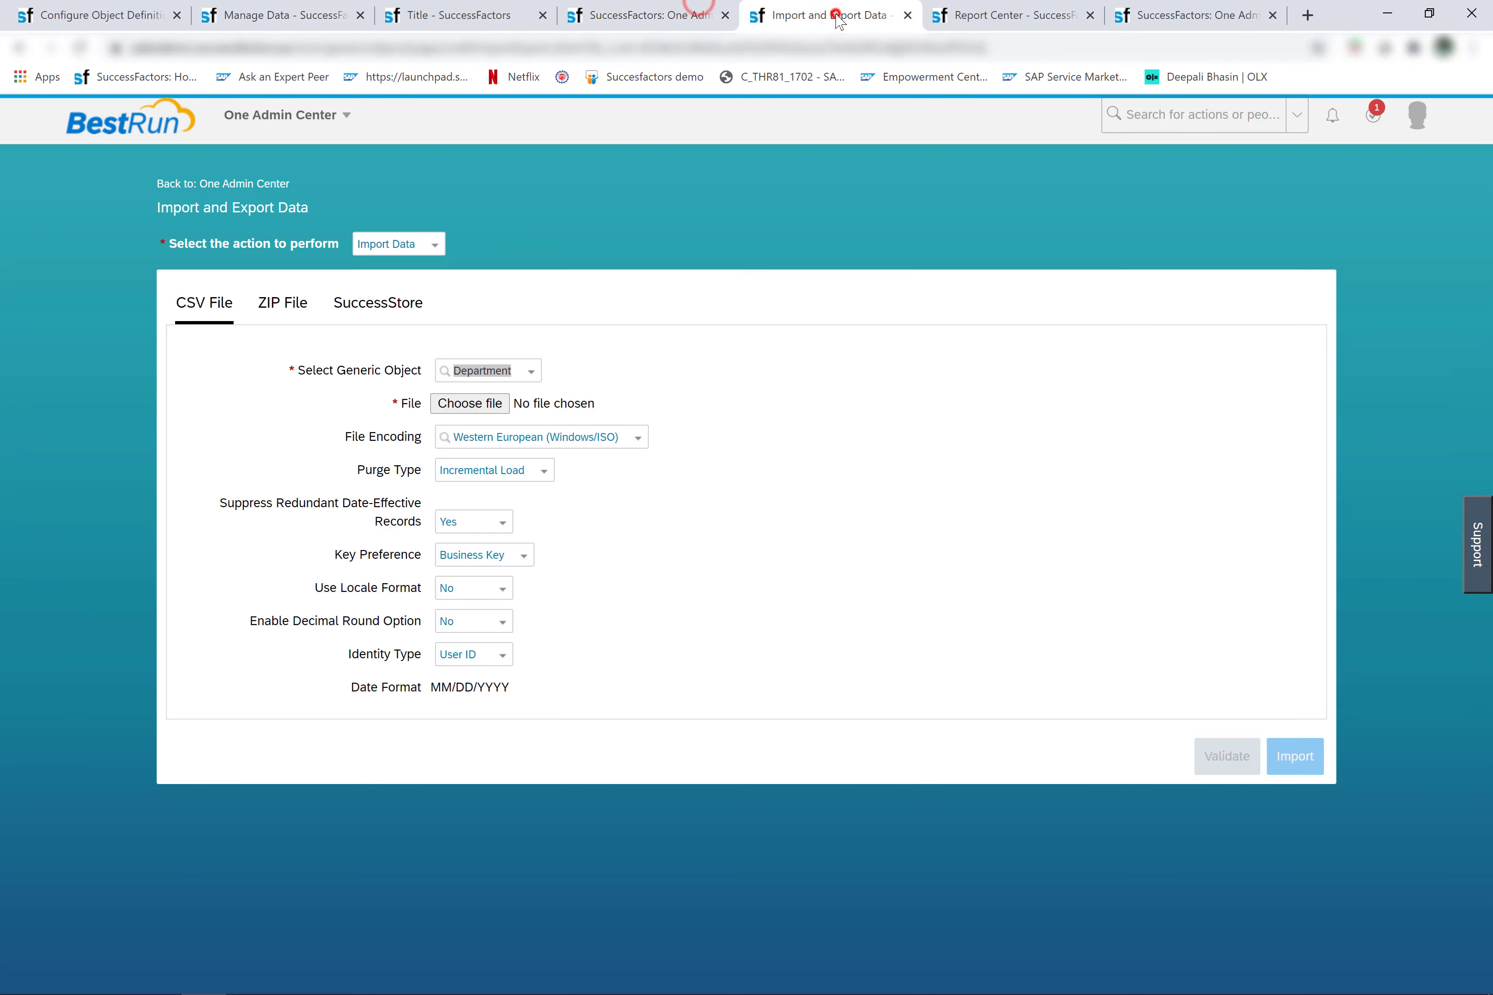
Download the Department import template using the Download Template action
{"action": "left_click", "coordinate": [434, 244]}
{"action": "left_click", "coordinate": [419, 312]}
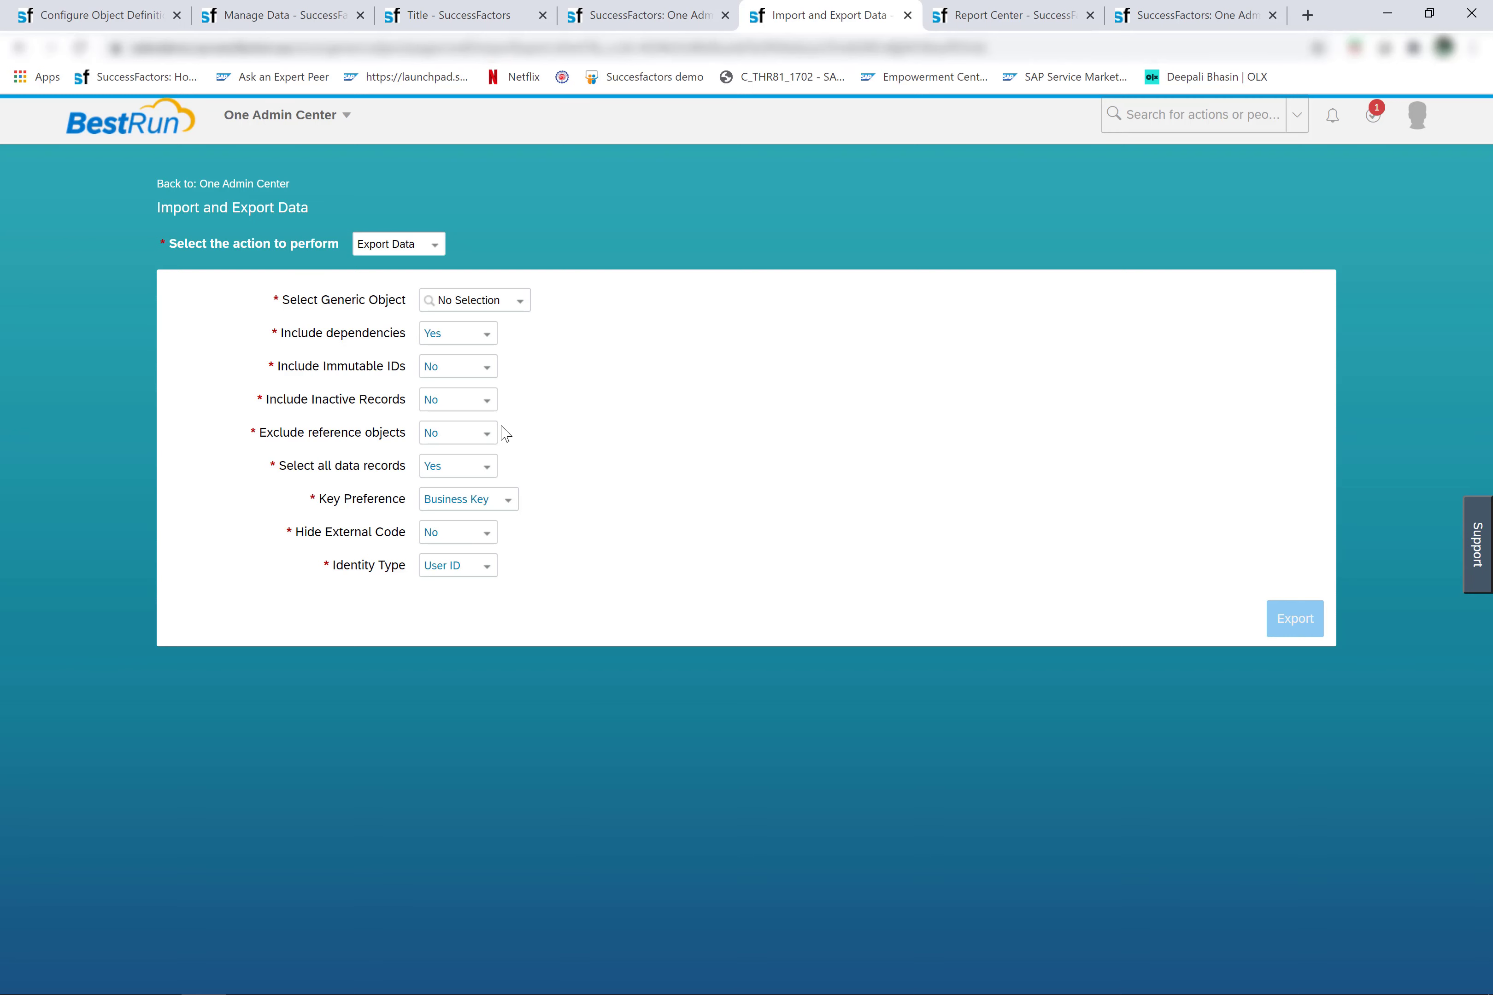
{"action": "left_click", "coordinate": [518, 302]}
{"action": "left_click", "coordinate": [432, 244]}
{"action": "left_click", "coordinate": [431, 323]}
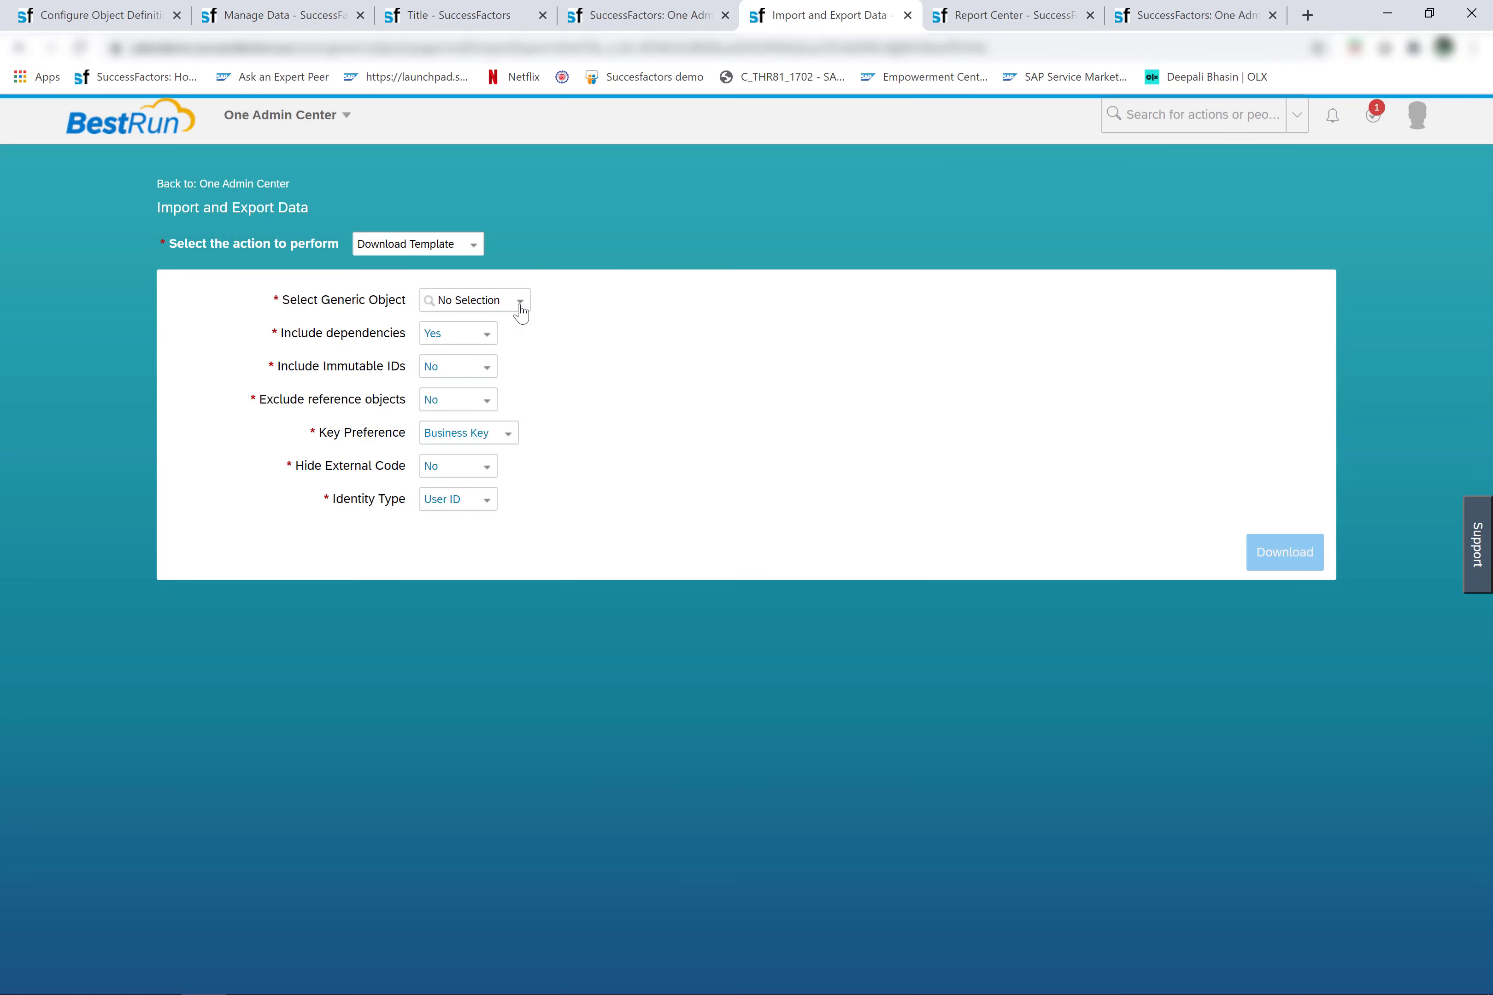
{"action": "left_click", "coordinate": [520, 302]}
{"action": "type", "text": "depart"}
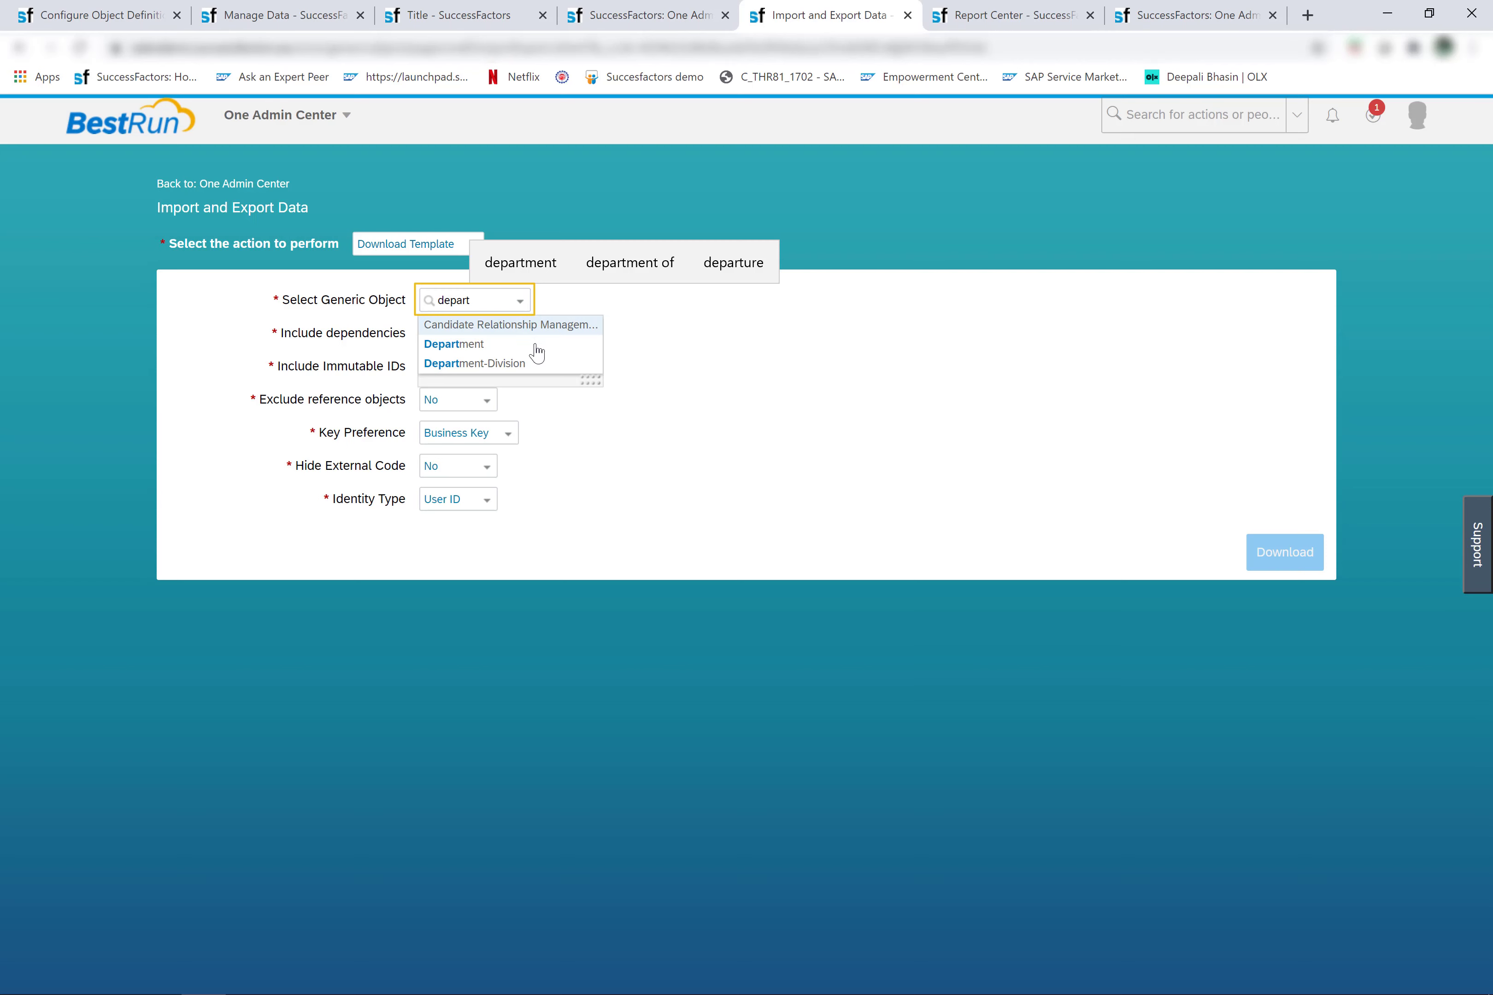
{"action": "left_click", "coordinate": [535, 347]}
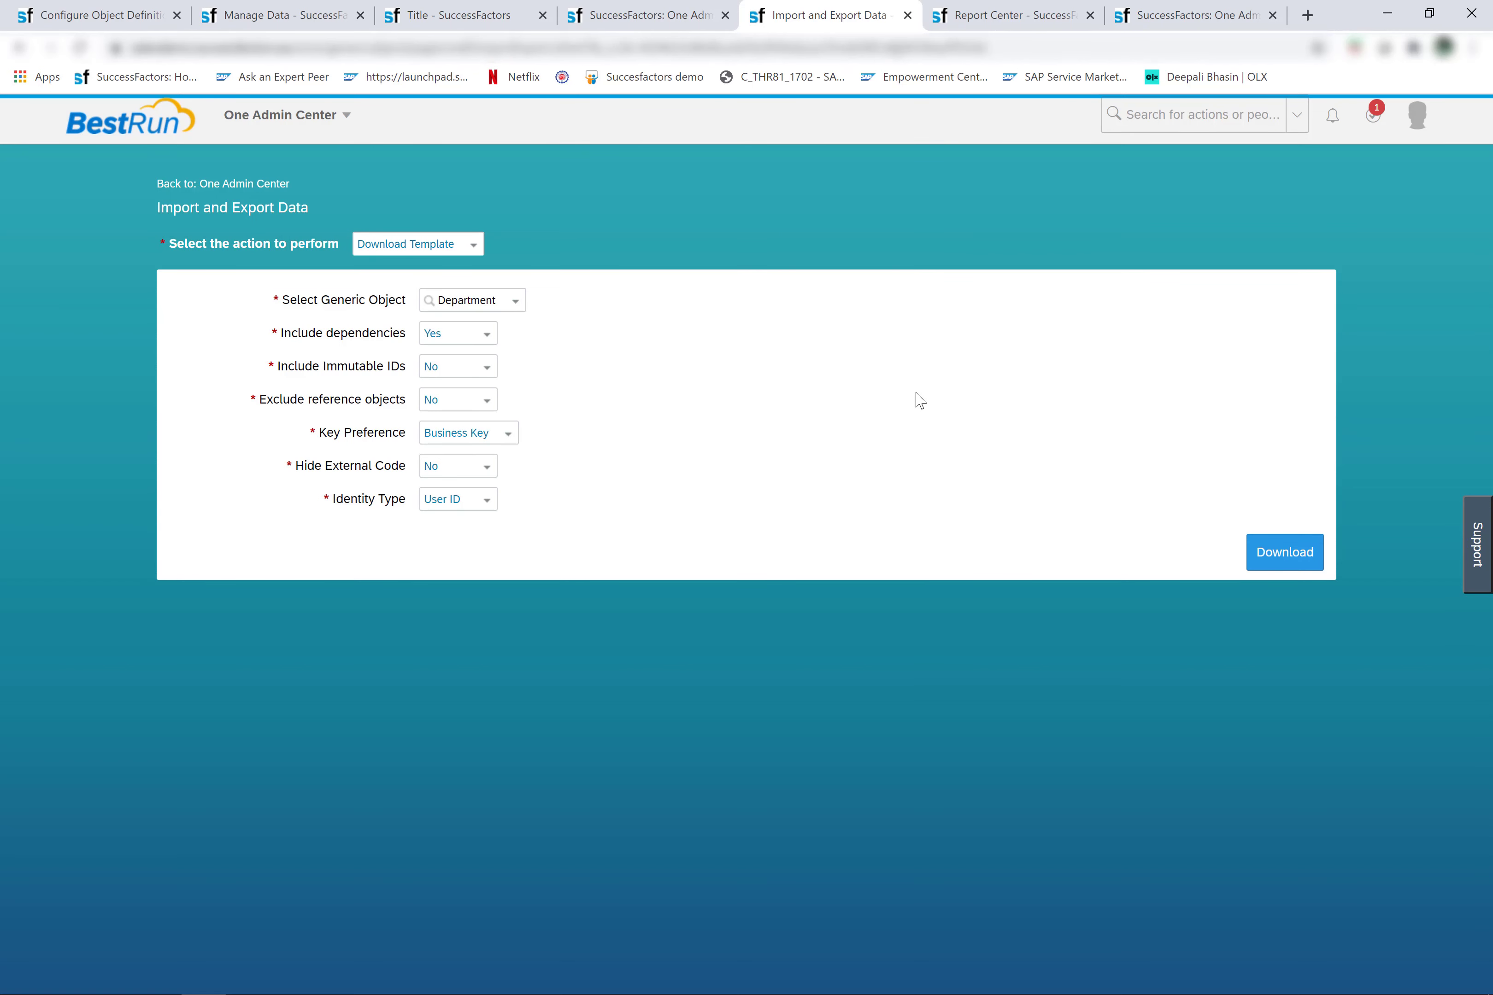
{"action": "left_click", "coordinate": [1297, 559]}
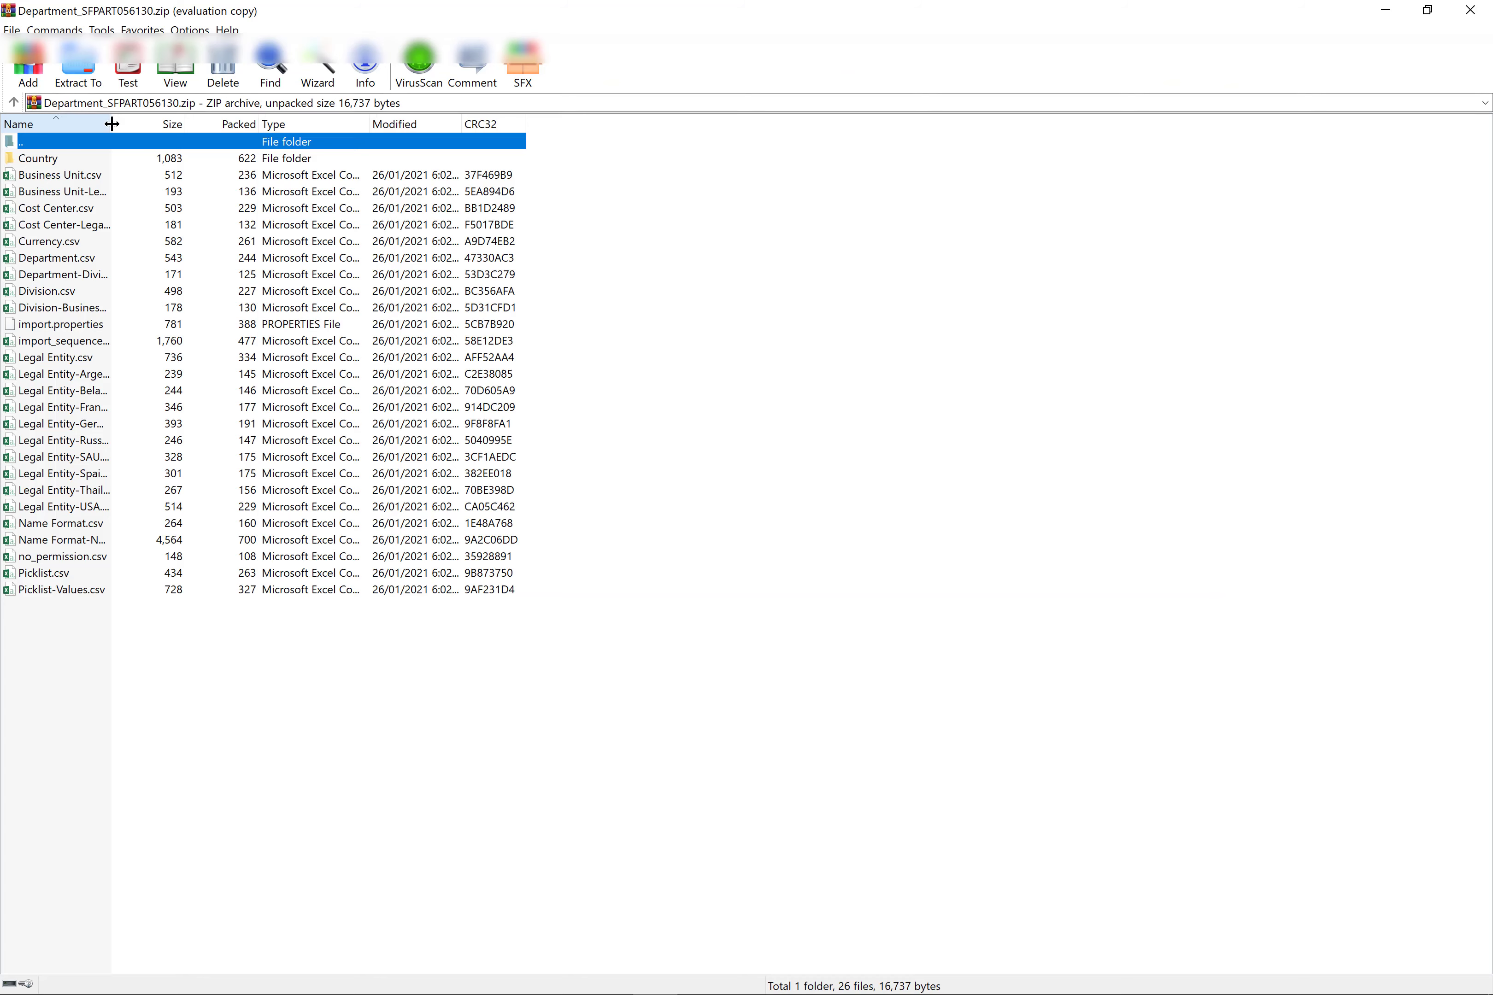
Open Department.csv from the downloaded template zip in Excel
{"action": "left_click_drag", "start_coordinate": [112, 123], "coordinate": [261, 197]}
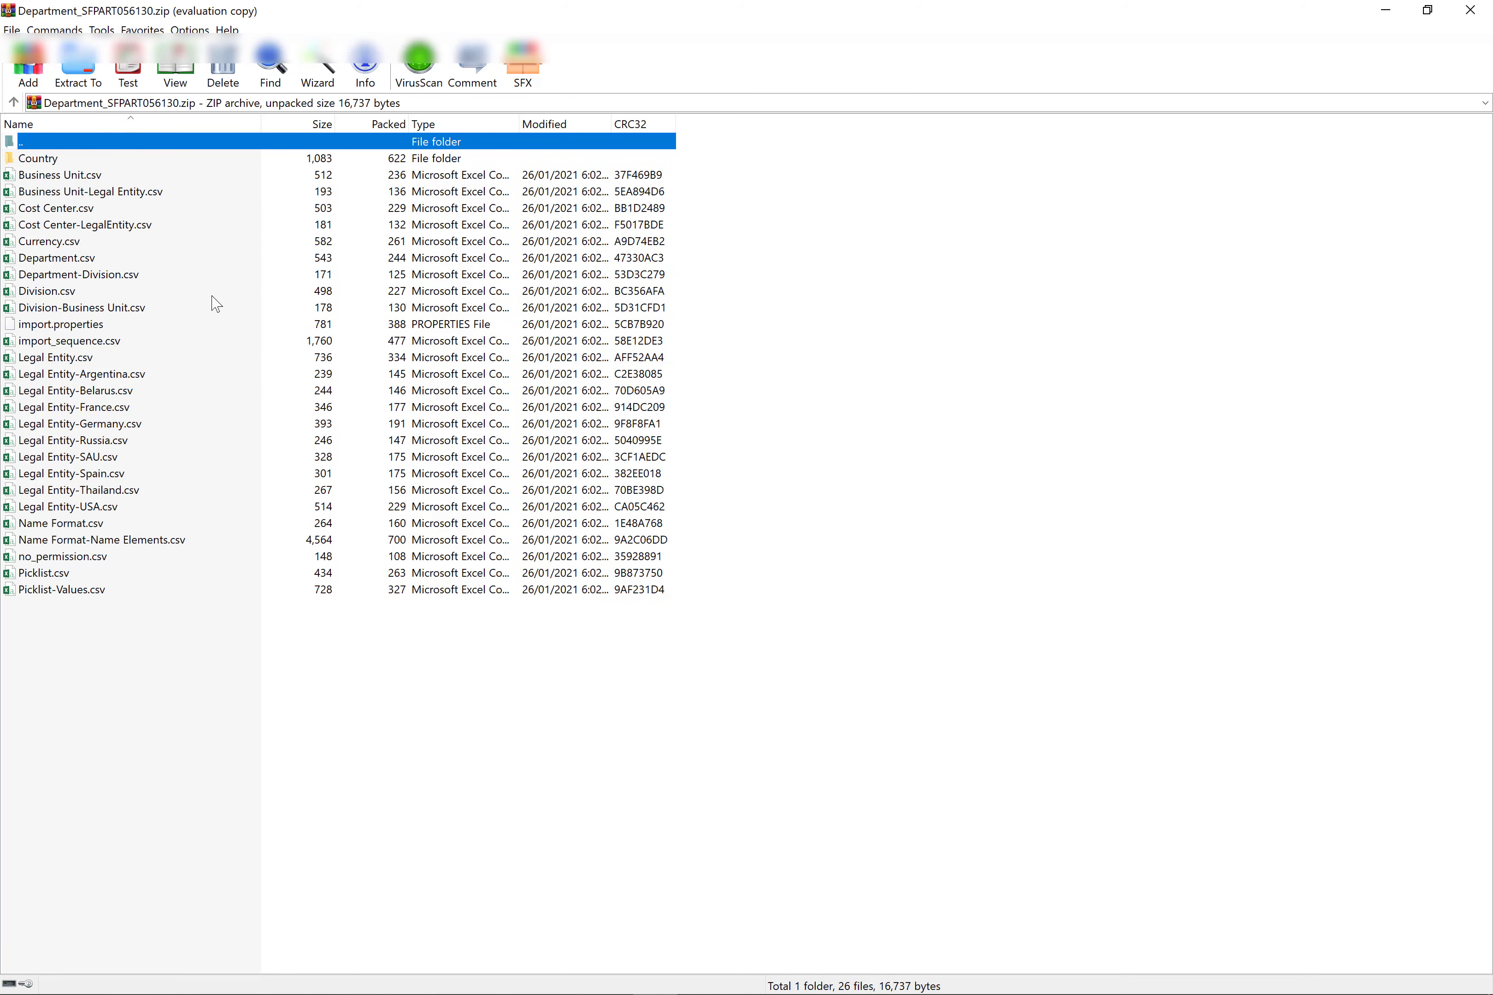
{"action": "left_click", "coordinate": [123, 259]}
{"action": "left_click", "coordinate": [155, 260]}
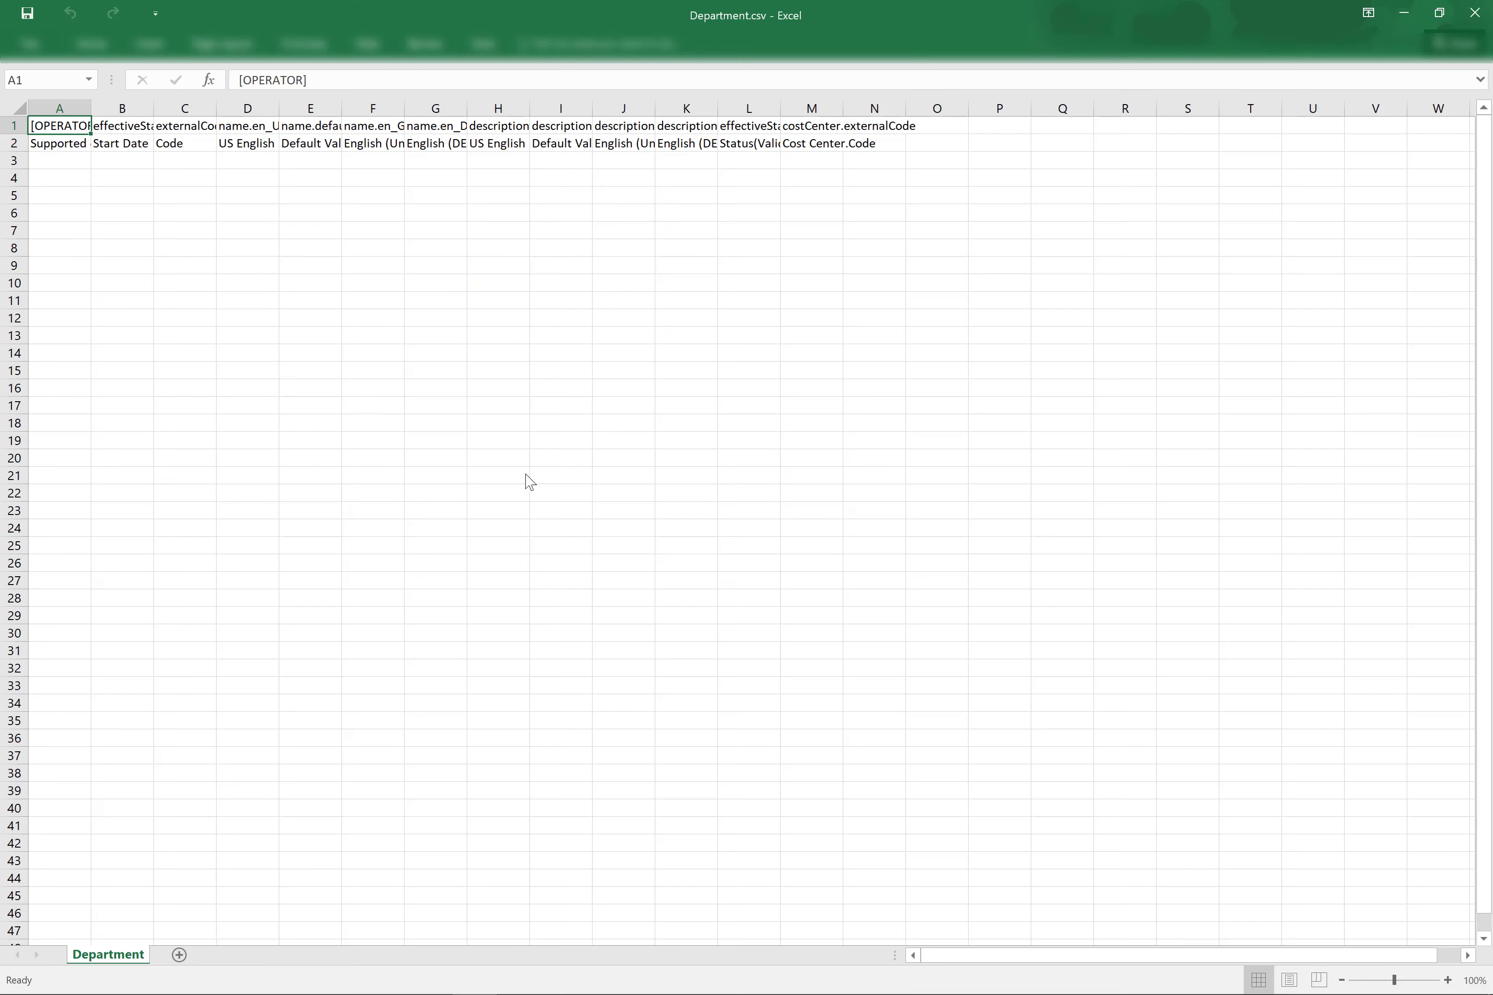
AutoFit column A to read the supported operators note, then return to the Permission Role List
{"action": "double_click", "coordinate": [90, 112]}
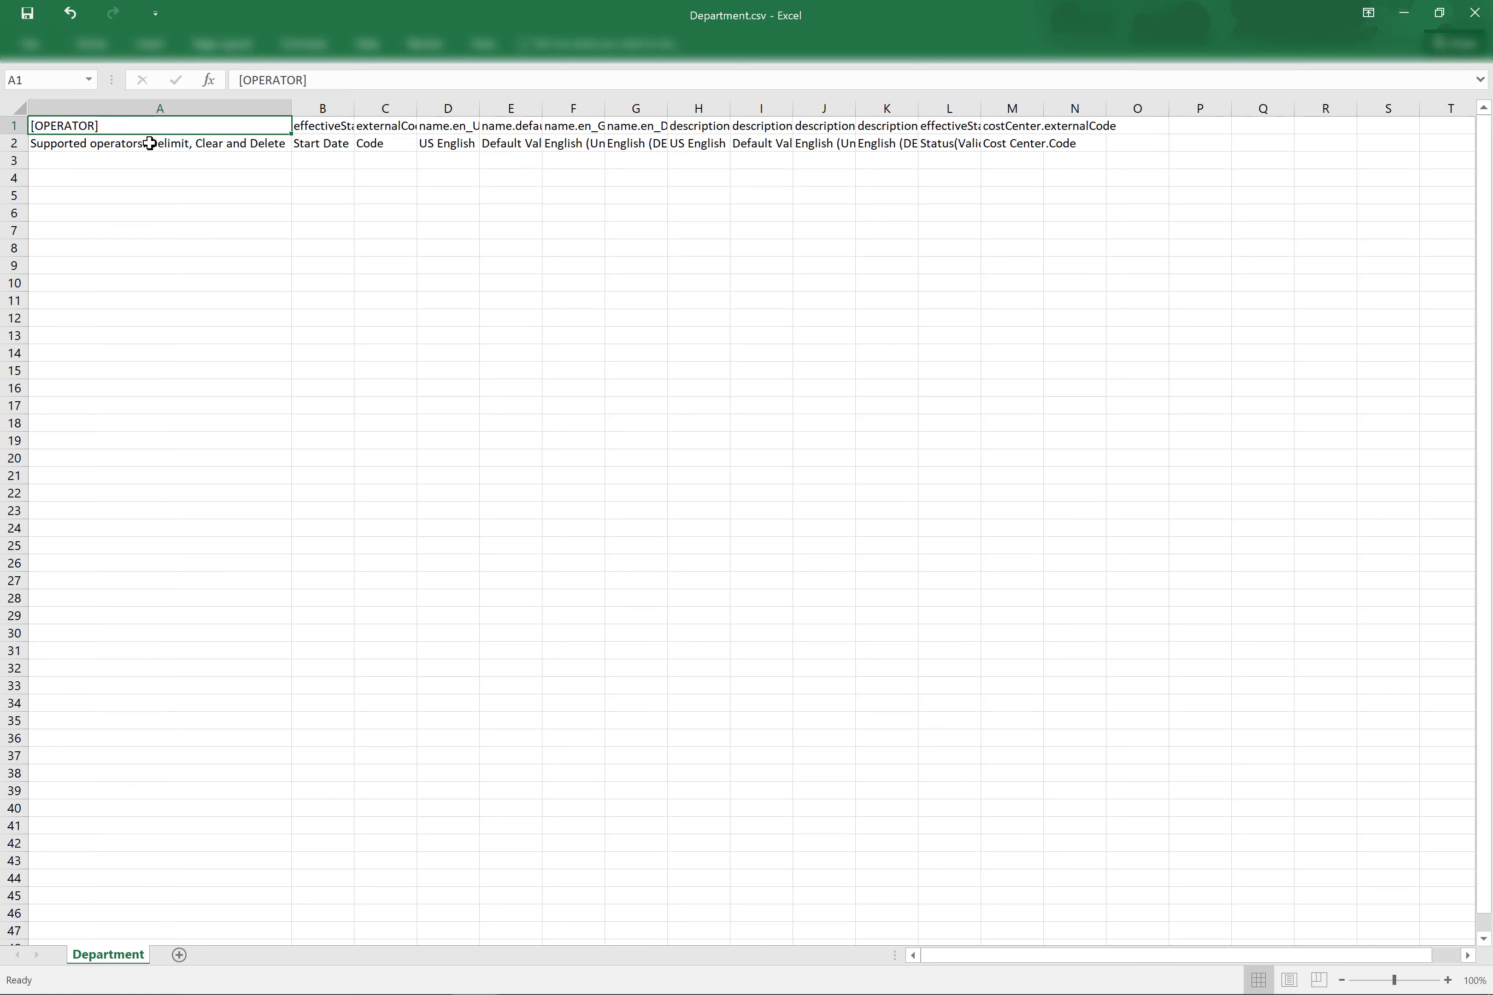
{"action": "left_click", "coordinate": [185, 144]}
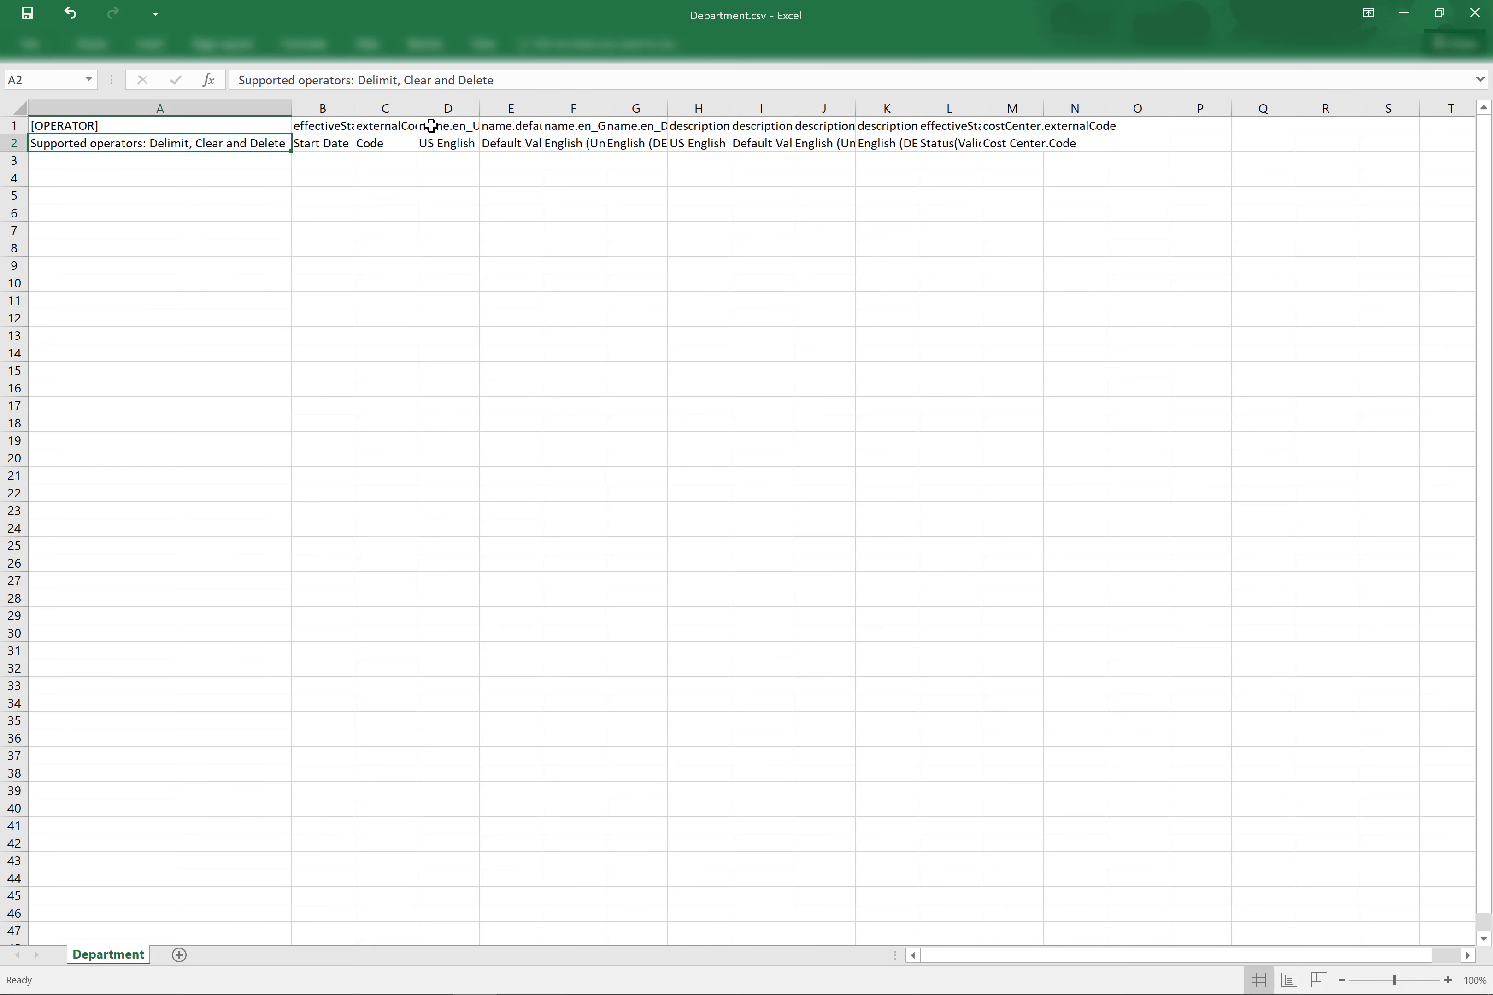
{"action": "left_click", "coordinate": [230, 165]}
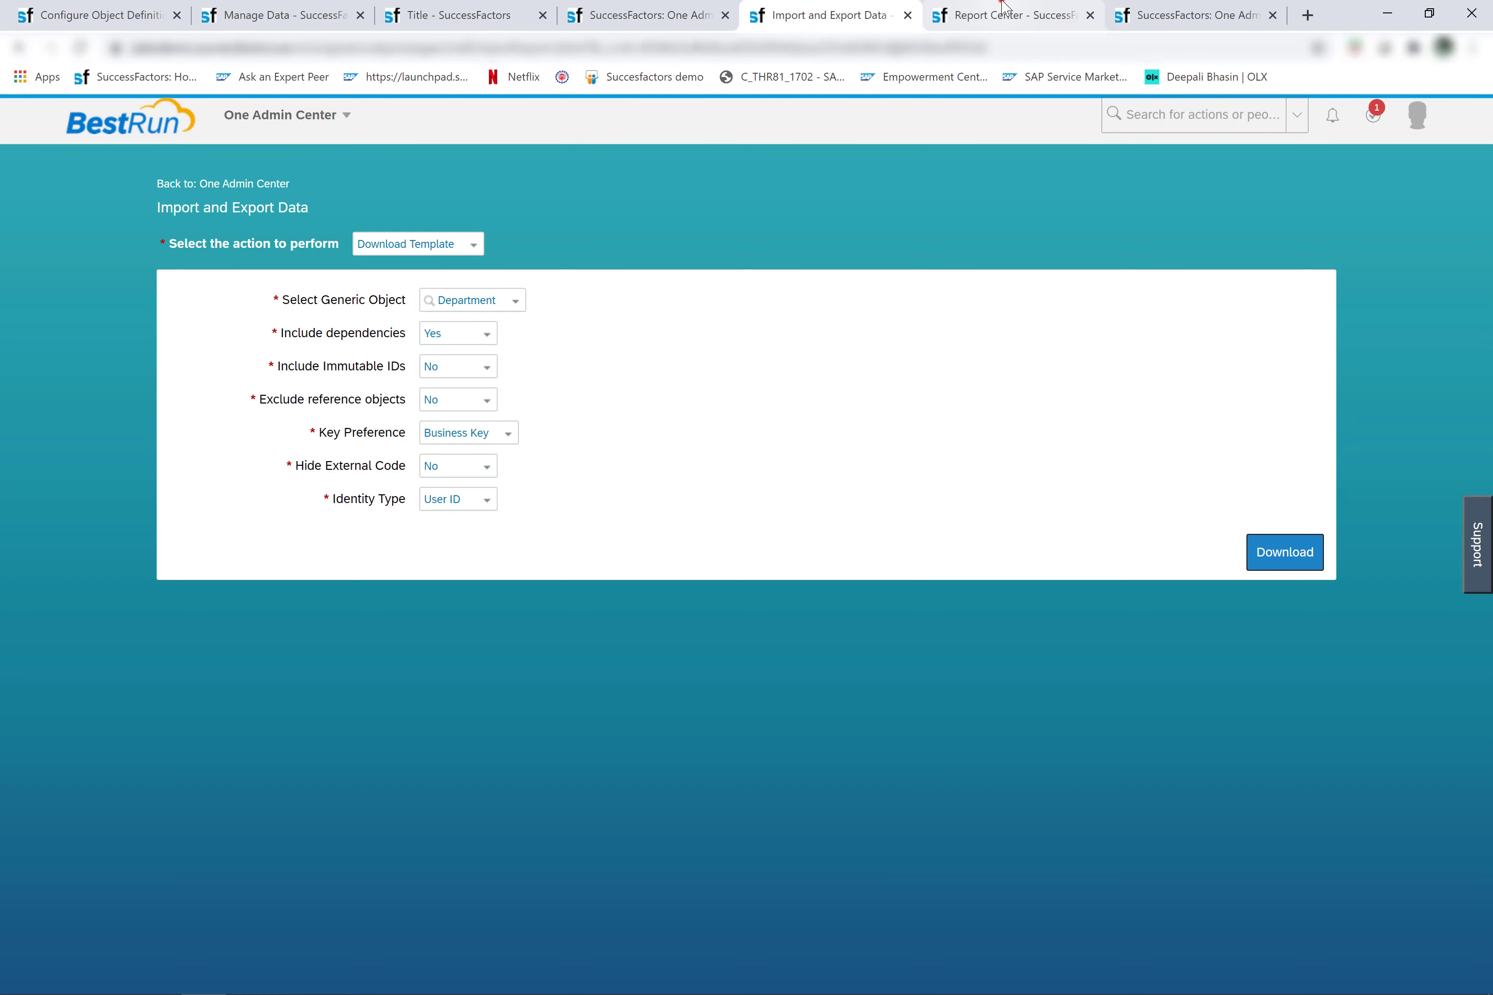
{"action": "left_click", "coordinate": [1002, 15]}
{"action": "left_click", "coordinate": [1175, 15]}
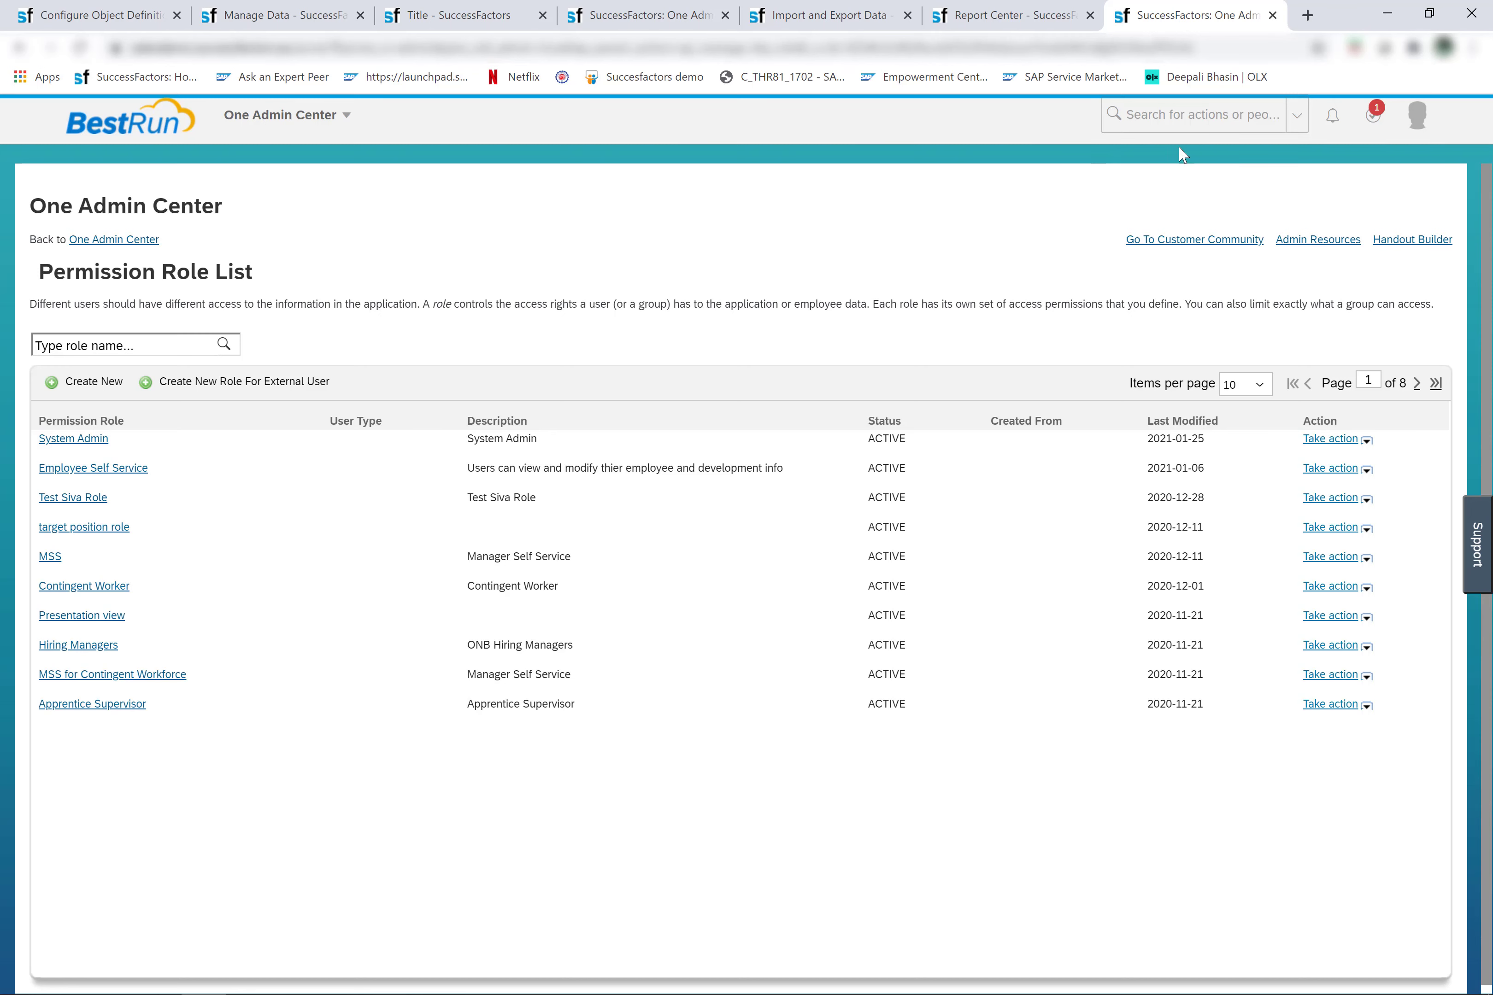
Open the System Admin permission role from the list
{"action": "left_click", "coordinate": [1210, 123]}
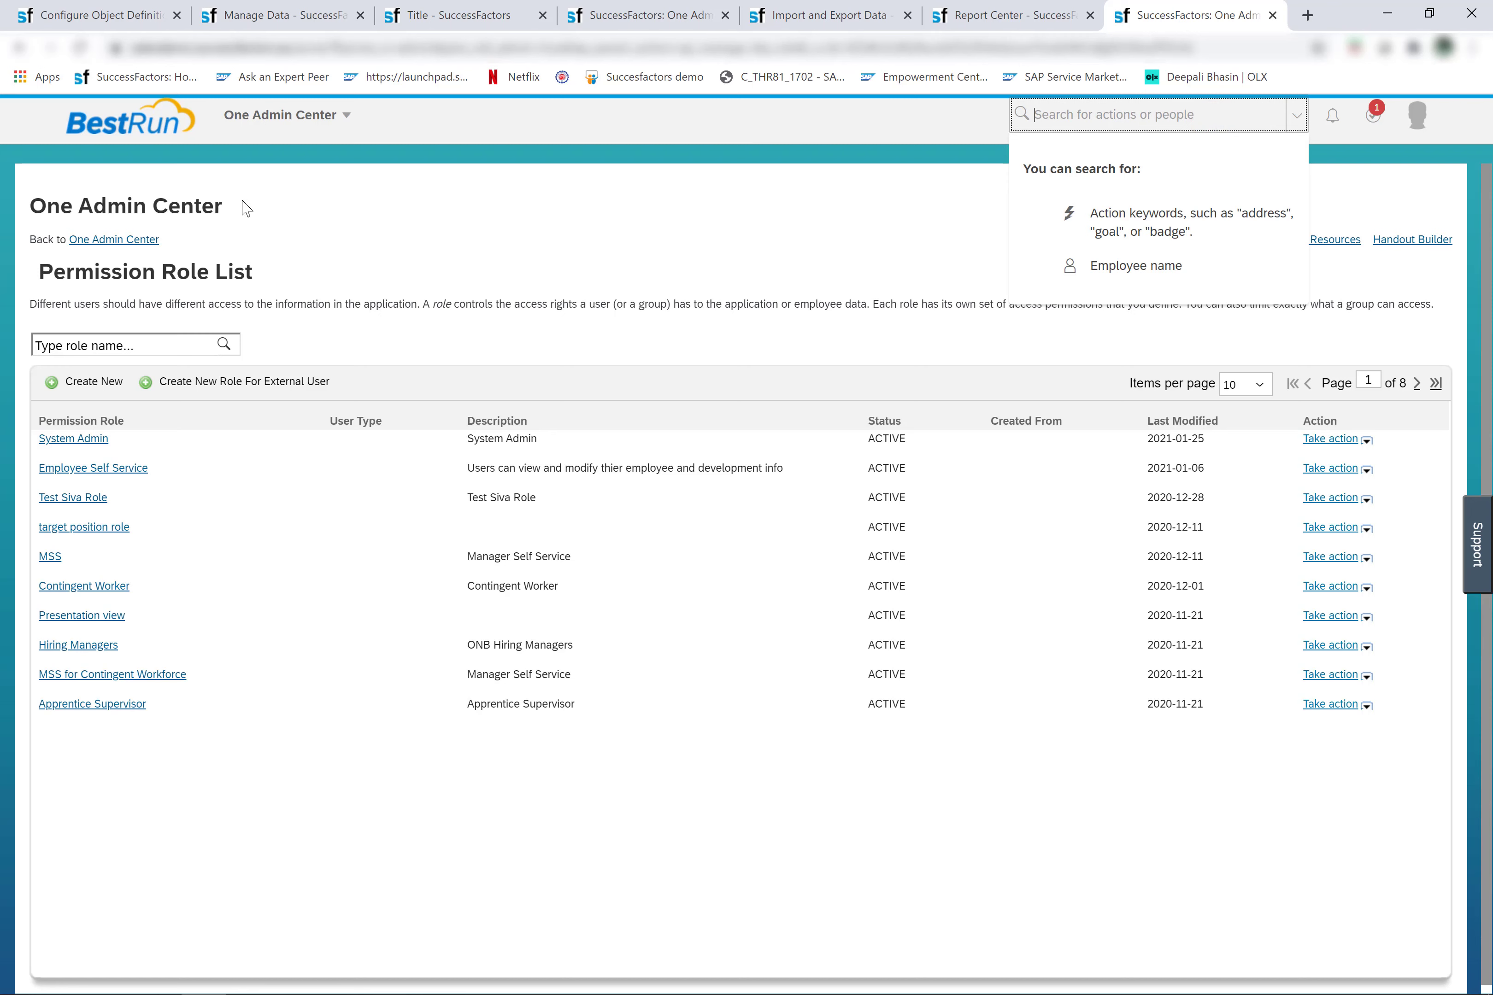
{"action": "left_click", "coordinate": [70, 442]}
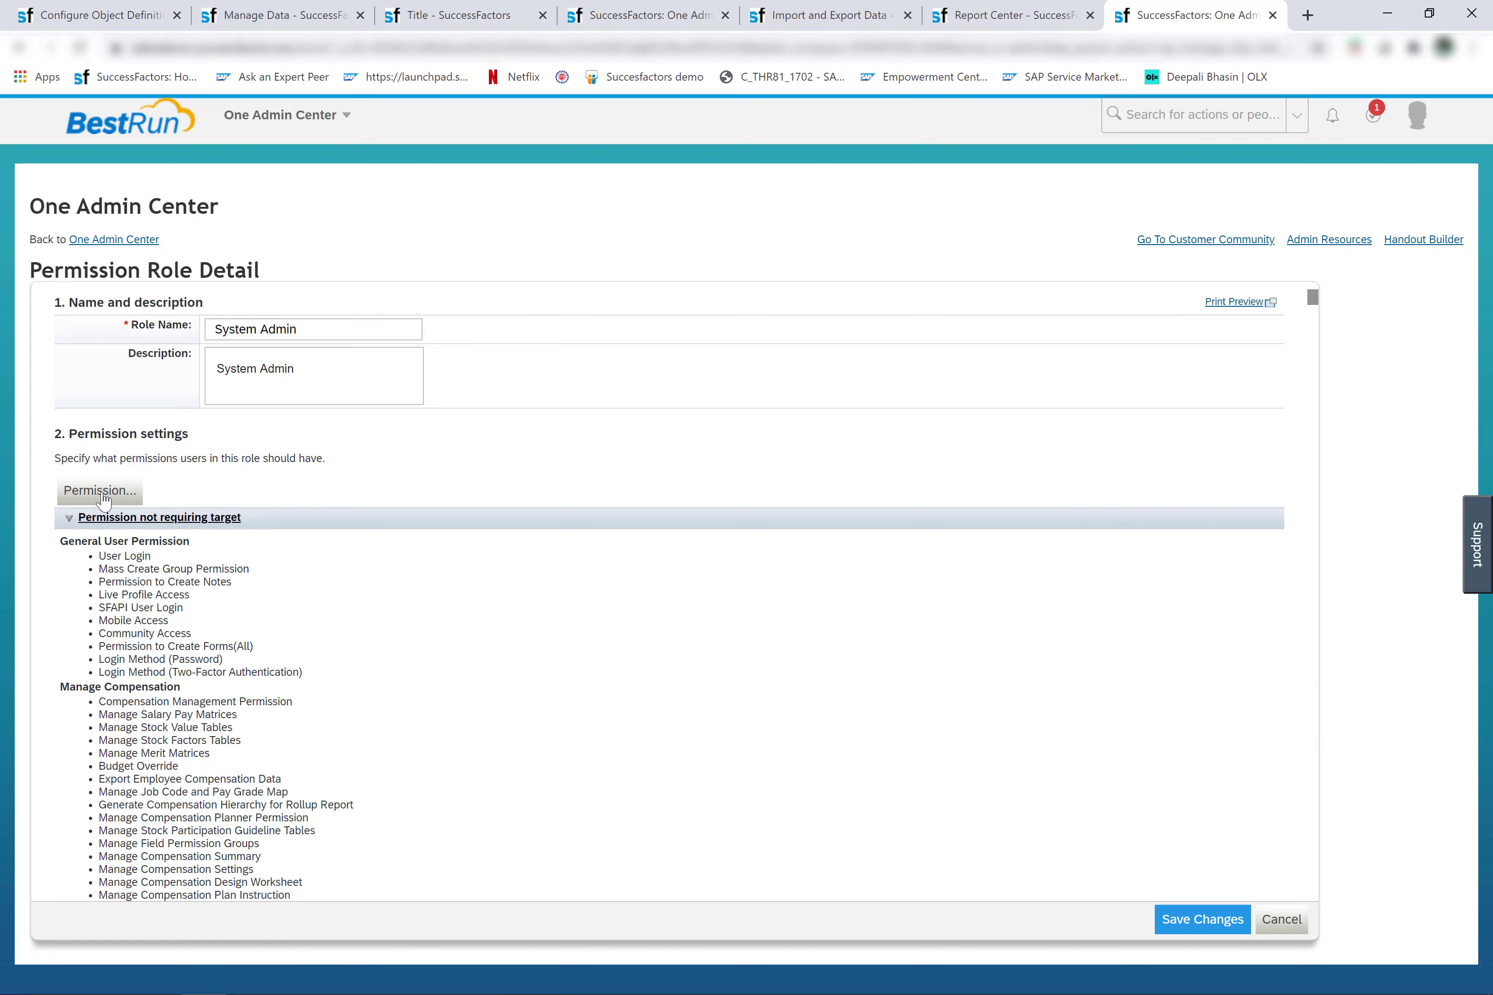
Open the System Admin permission settings and locate the Foundation permissions with page search 'foundatio'
{"action": "left_click", "coordinate": [90, 491]}
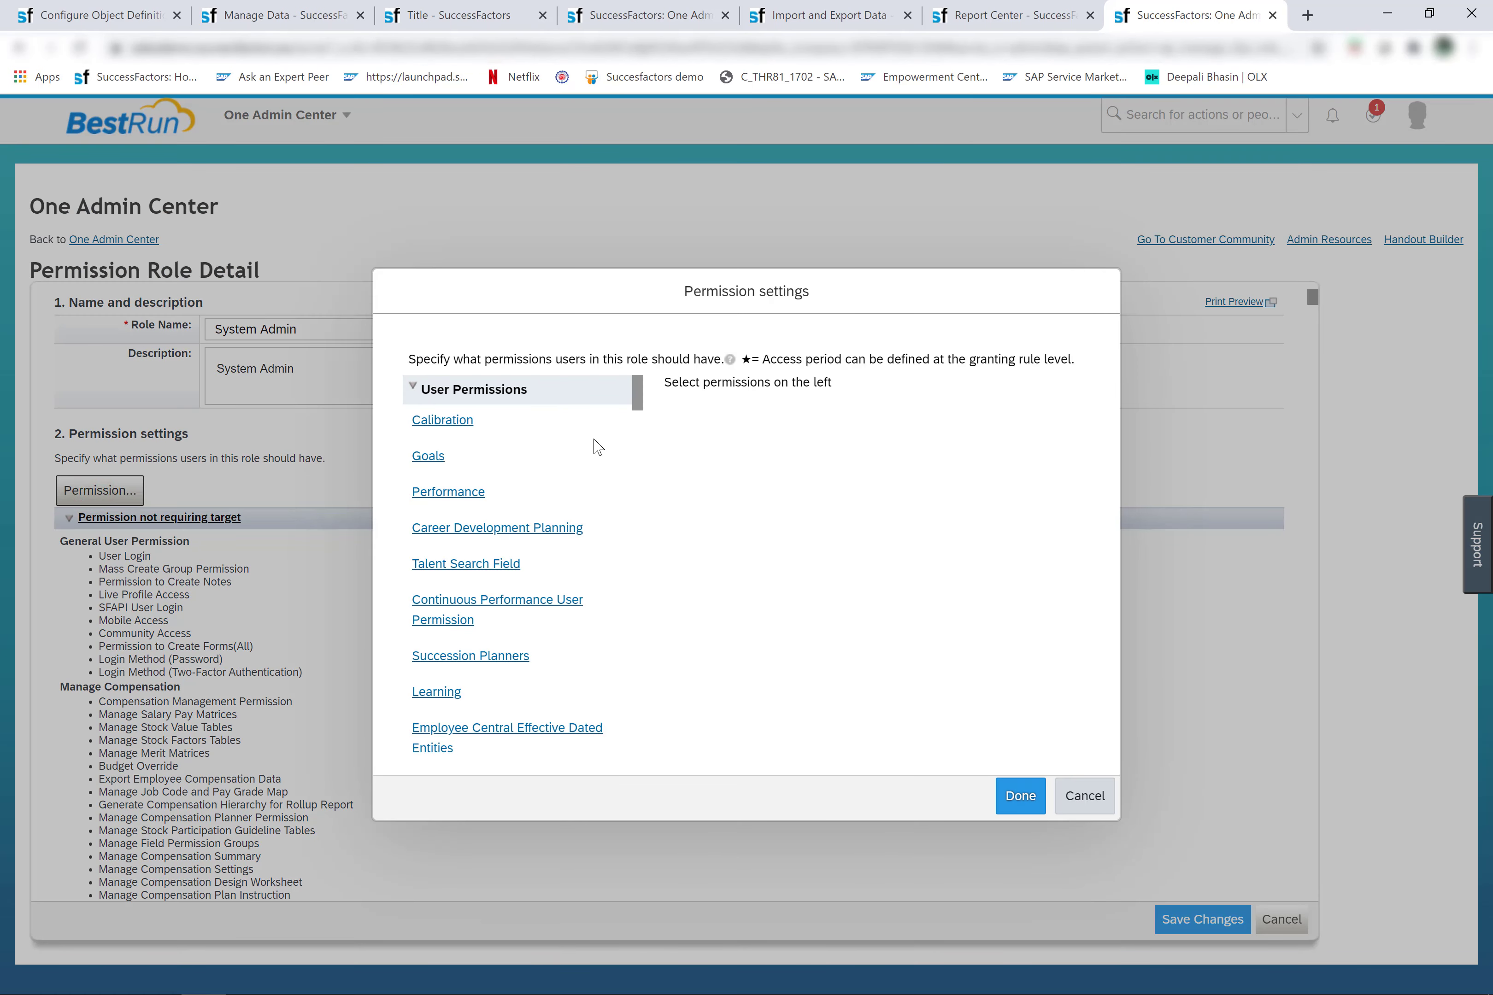
{"action": "key", "text": "ctrl+f"}
{"action": "type", "text": "foundatio"}
{"action": "key", "text": "Return"}
{"action": "key", "text": "Return"}
{"action": "key", "text": "Return"}
{"action": "key", "text": "Return"}
{"action": "key", "text": "Return"}
{"action": "key", "text": "Return"}
{"action": "key", "text": "Return"}
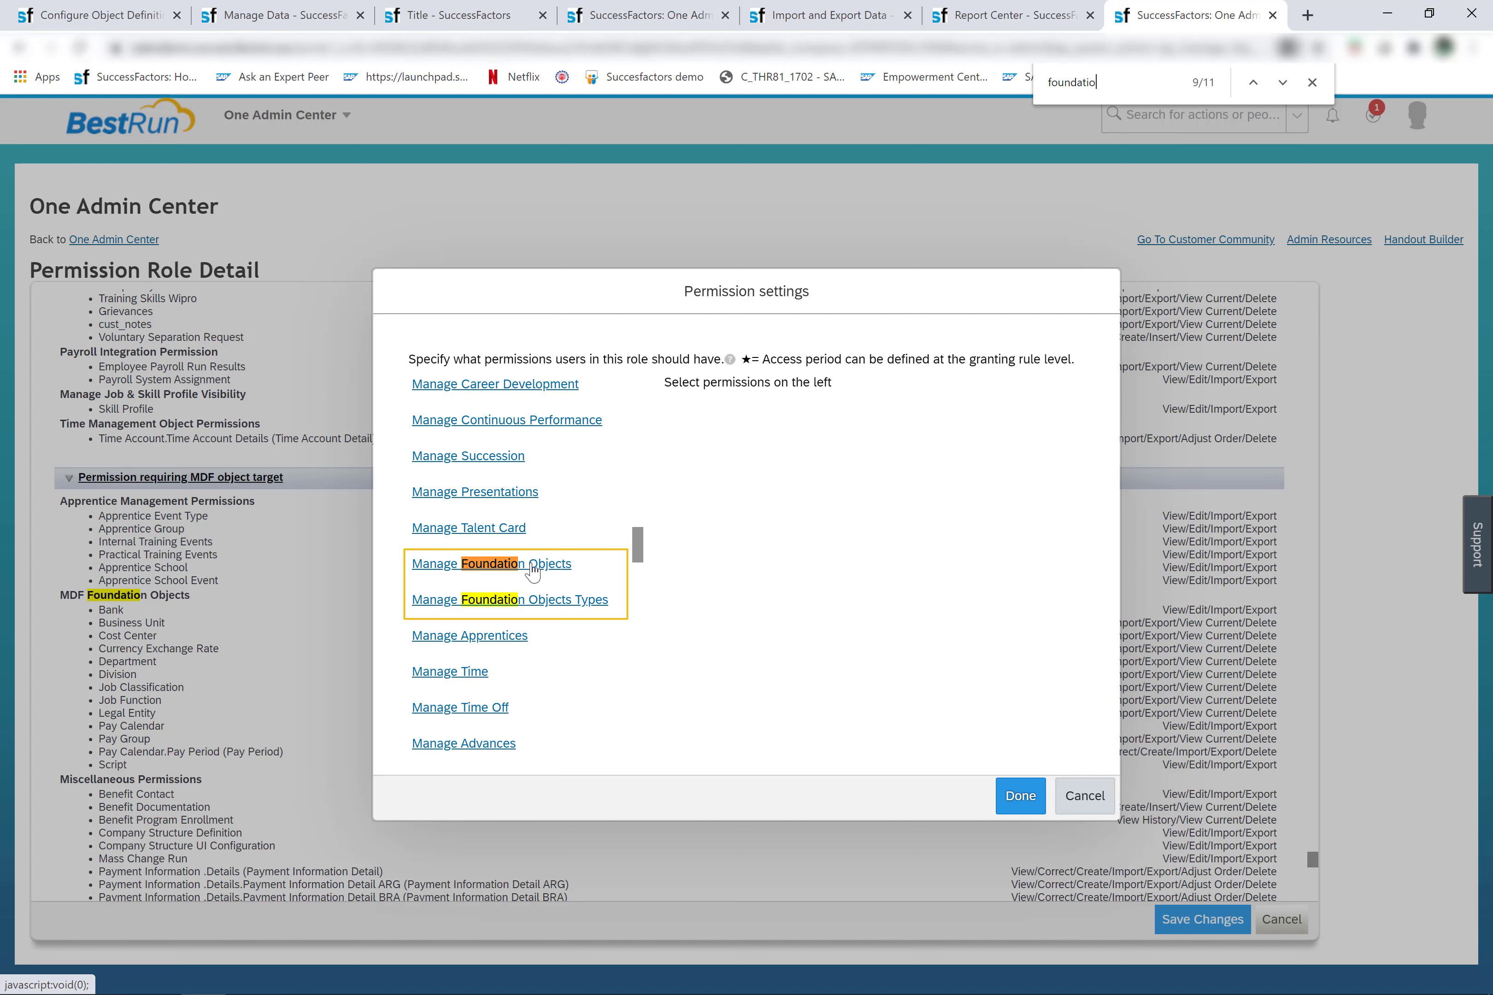
Review Manage Foundation Objects Types permissions down to Delete, then the Manage Foundation Objects permissions
{"action": "left_click", "coordinate": [544, 598]}
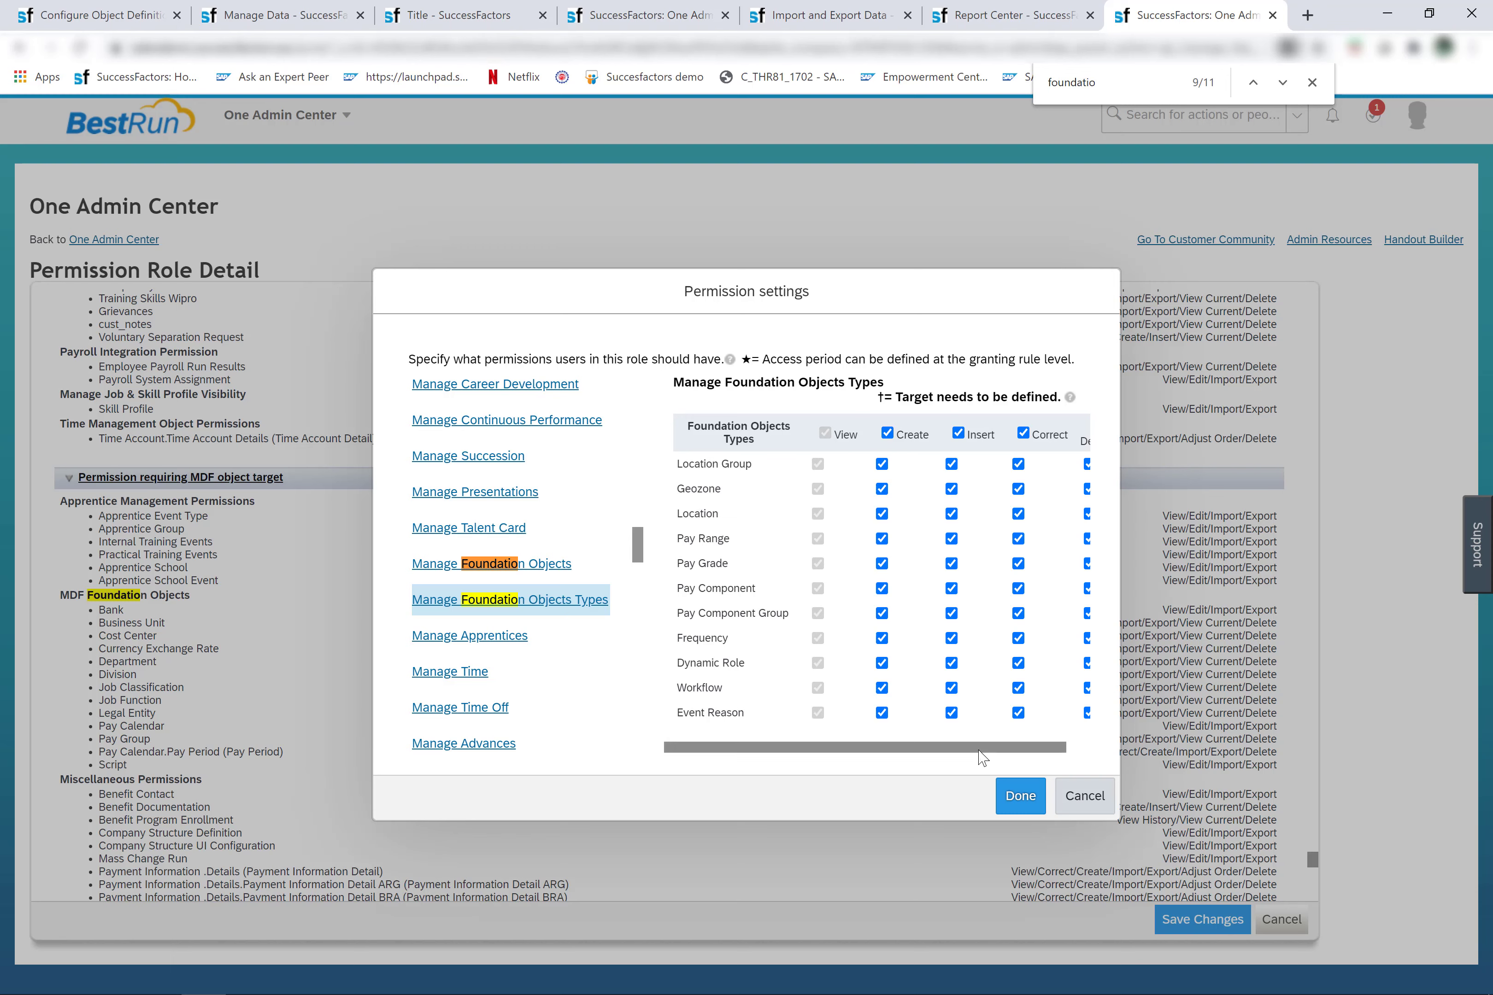
{"action": "left_click_drag", "start_coordinate": [975, 746], "coordinate": [1000, 746]}
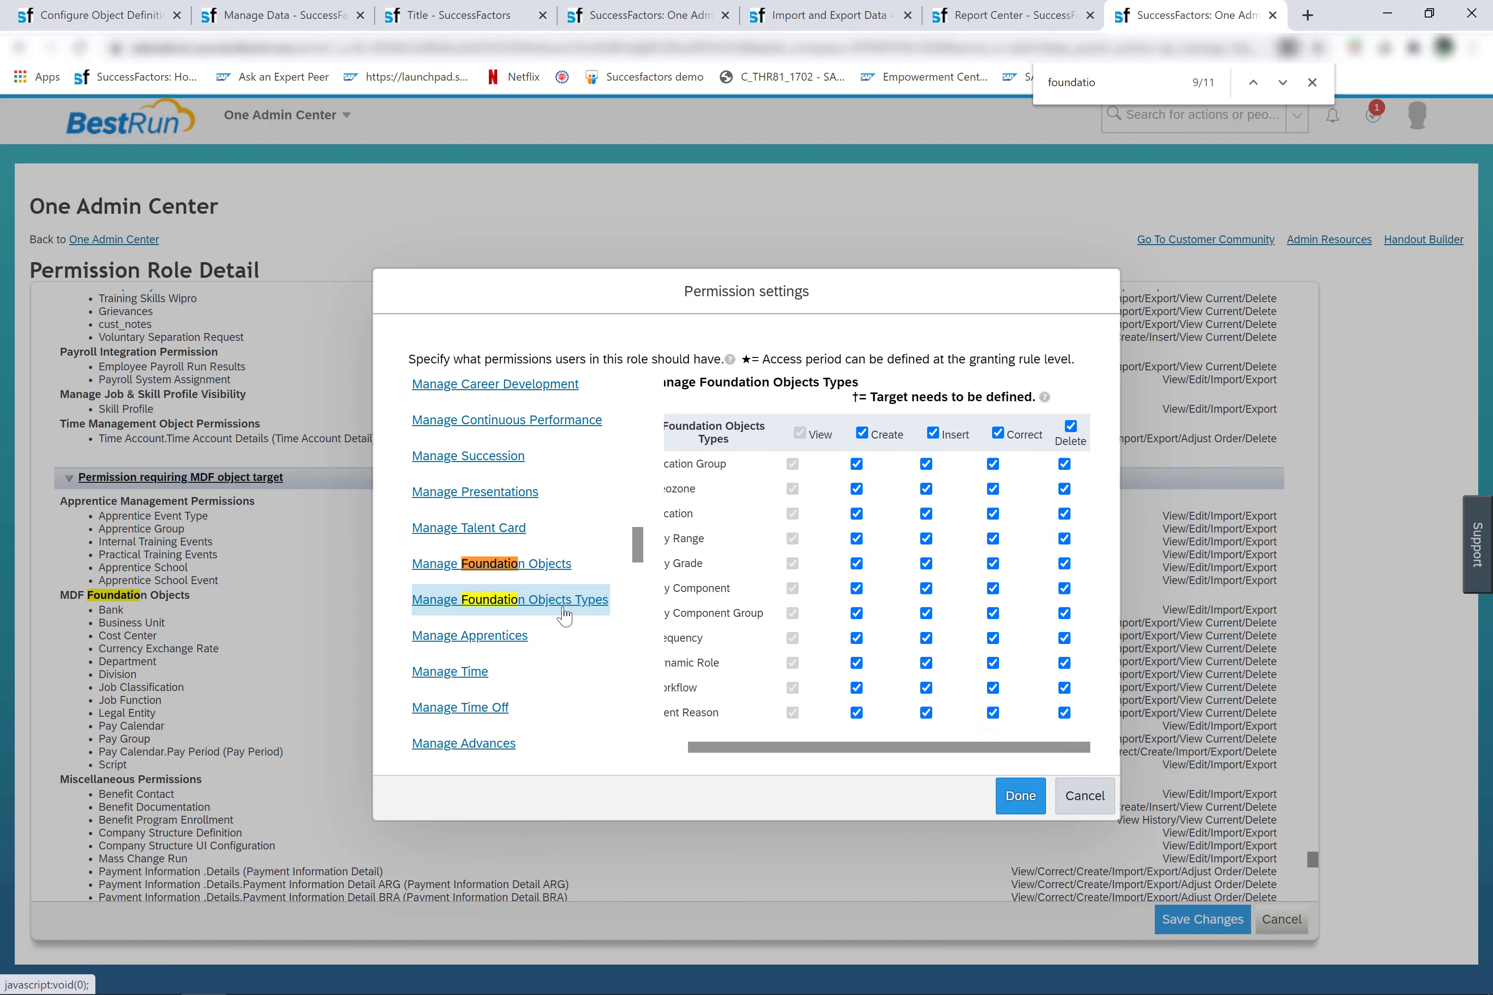
{"action": "left_click", "coordinate": [531, 565]}
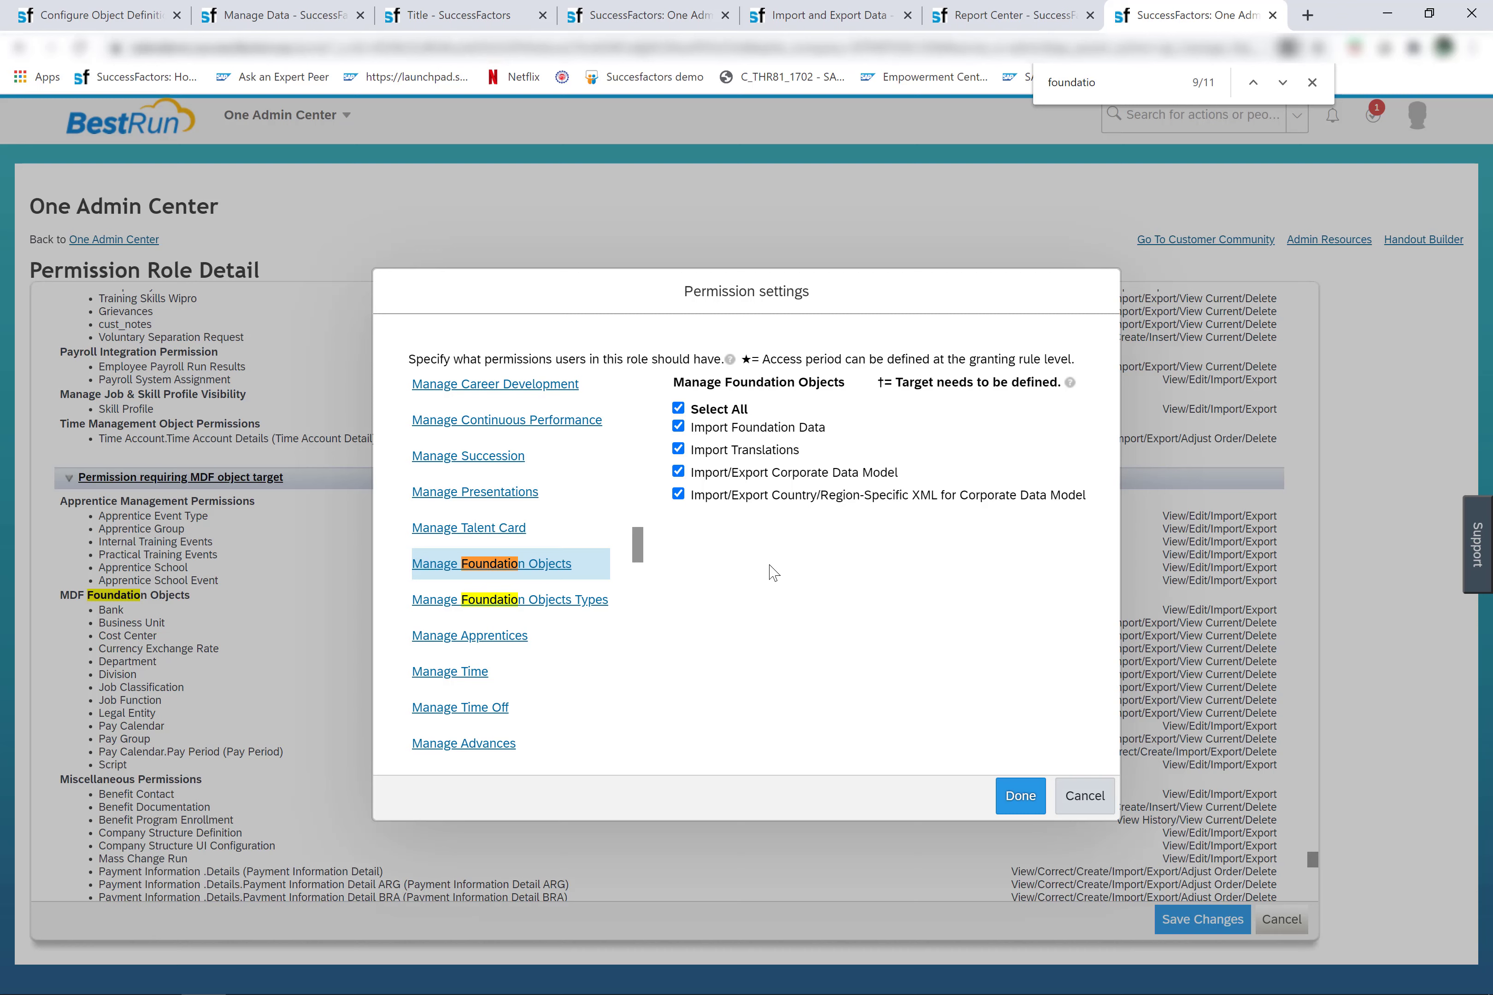
{"action": "key", "text": "ctrl+f"}
{"action": "type", "text": "MDF "}
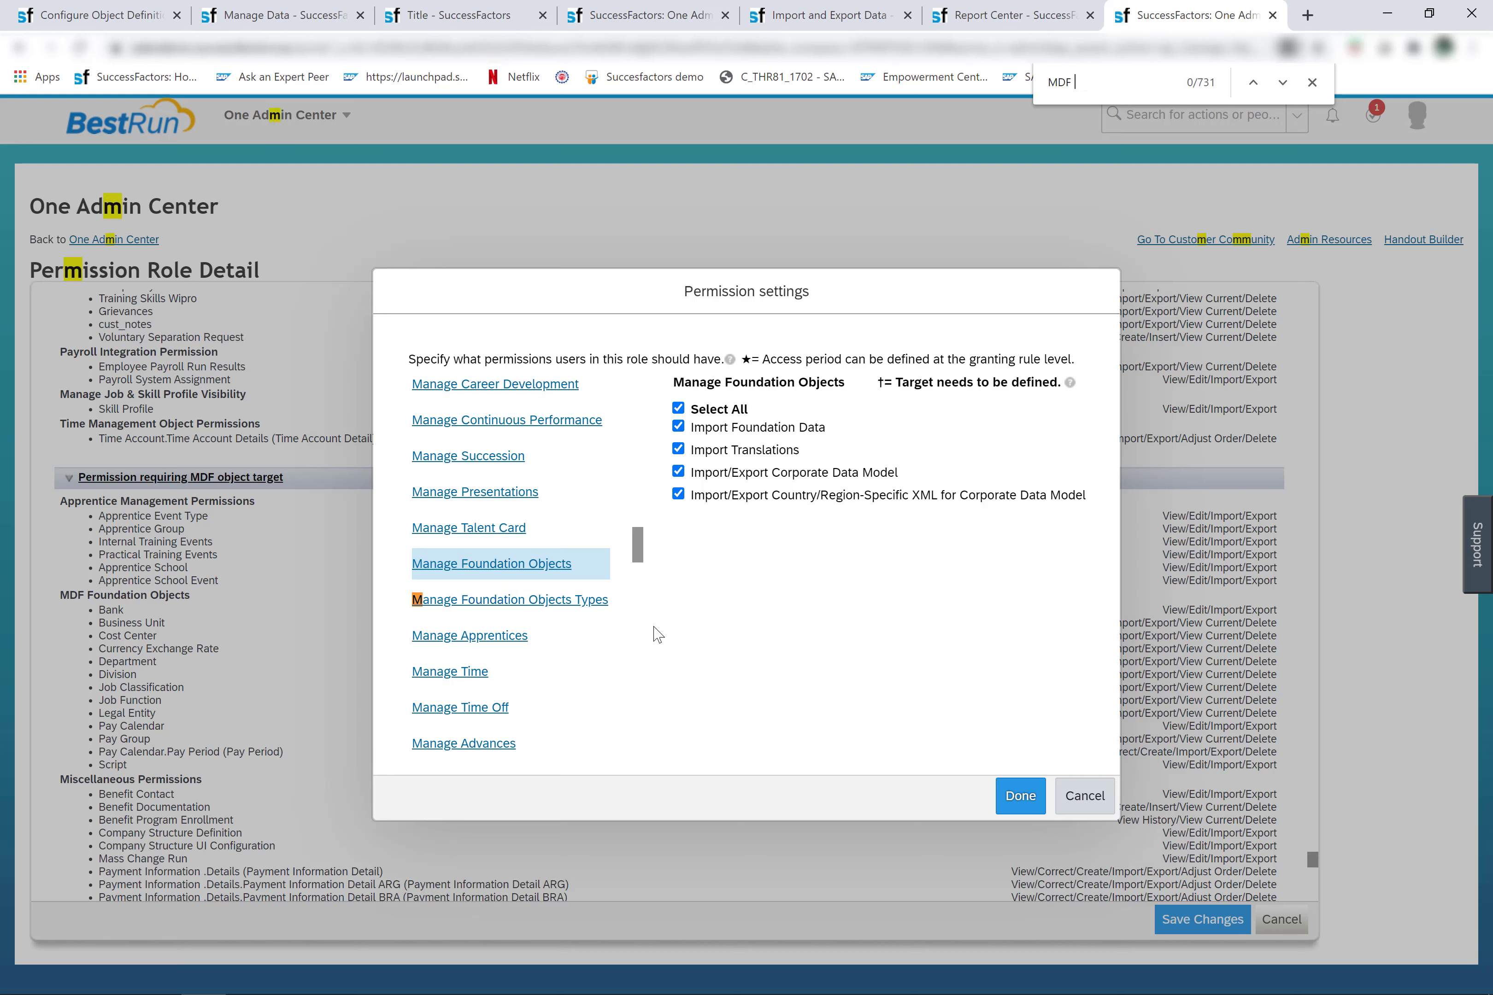
{"action": "type", "text": "Foun"}
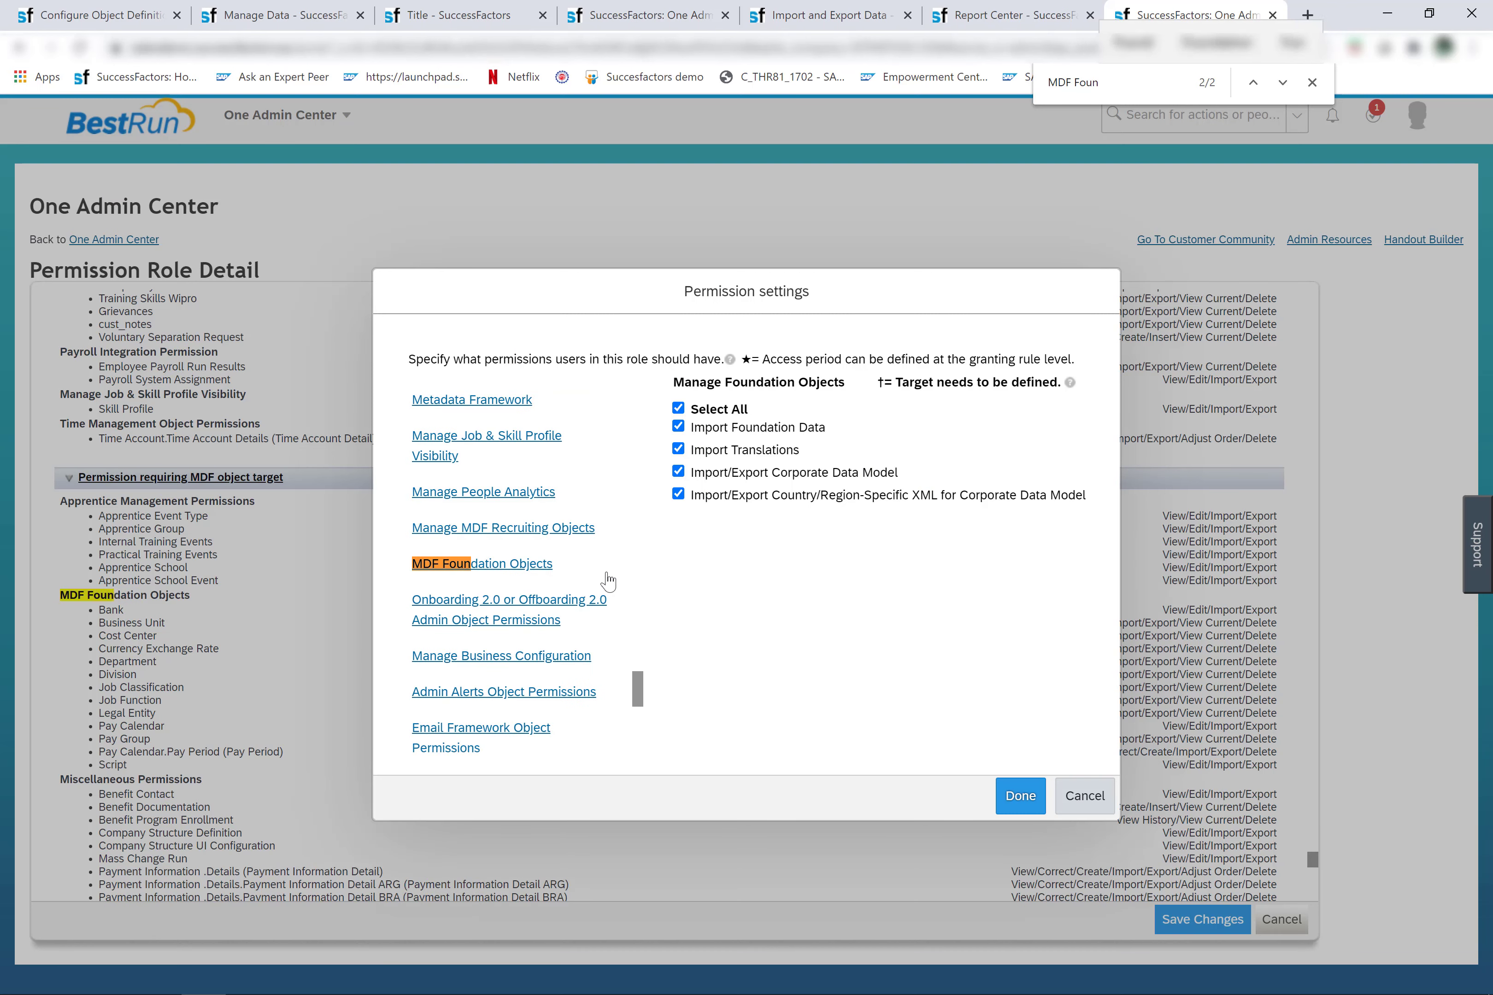
Open MDF Foundation Objects permissions and scroll to Department, granted every action including Import/Export
{"action": "left_click", "coordinate": [502, 566]}
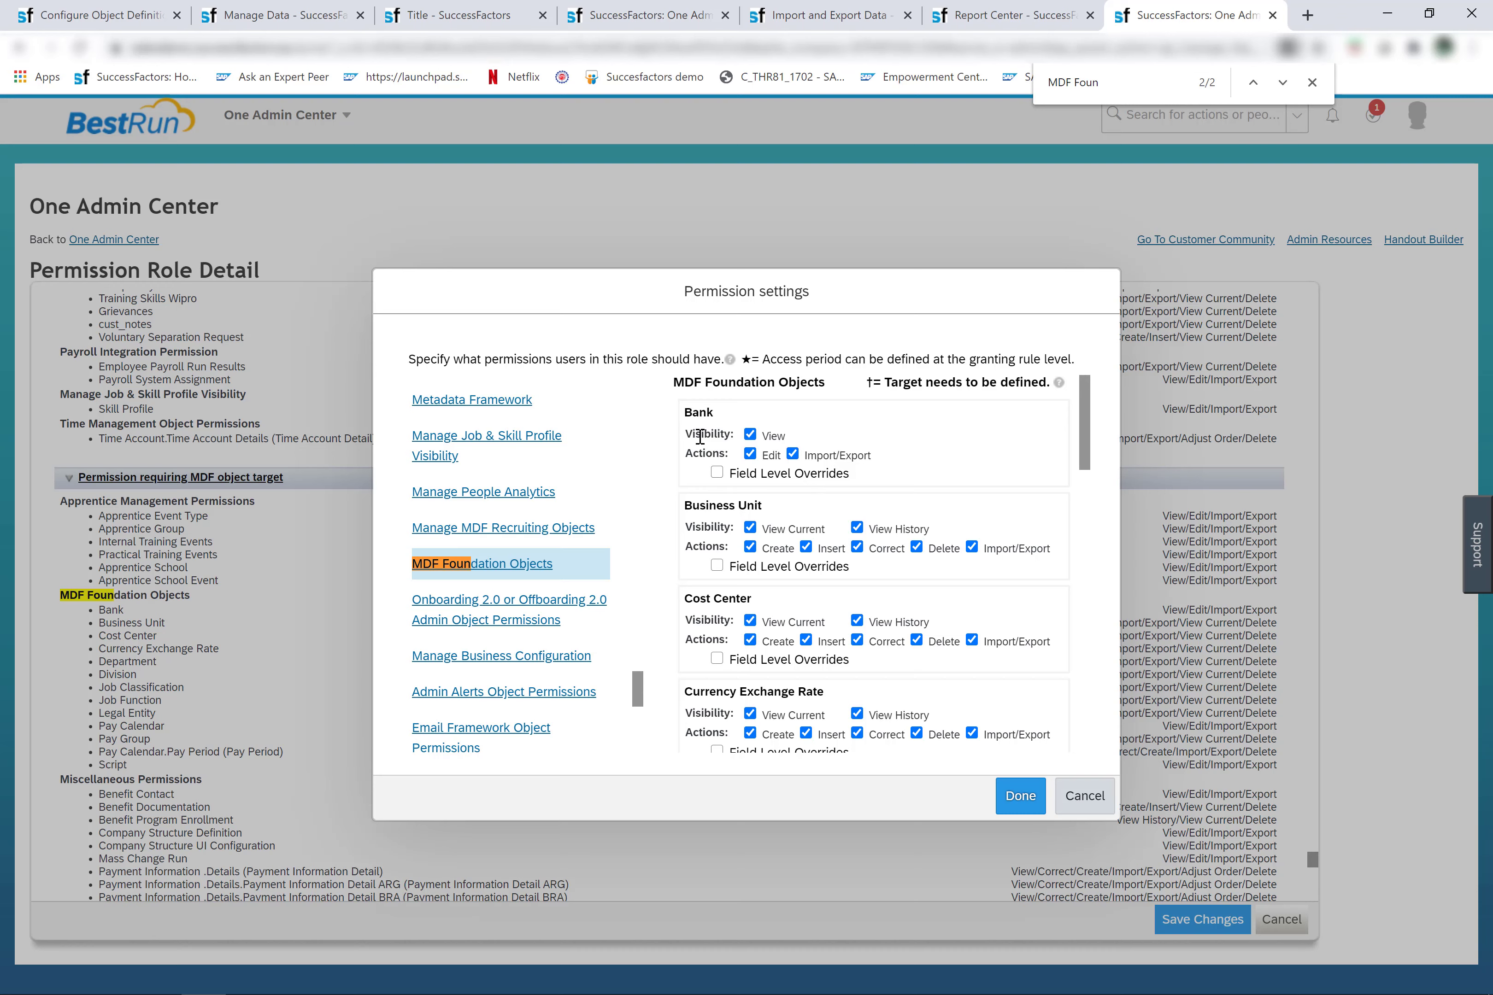
{"action": "scroll", "coordinate": [774, 517], "scroll_direction": "down", "scroll_amount": 3}
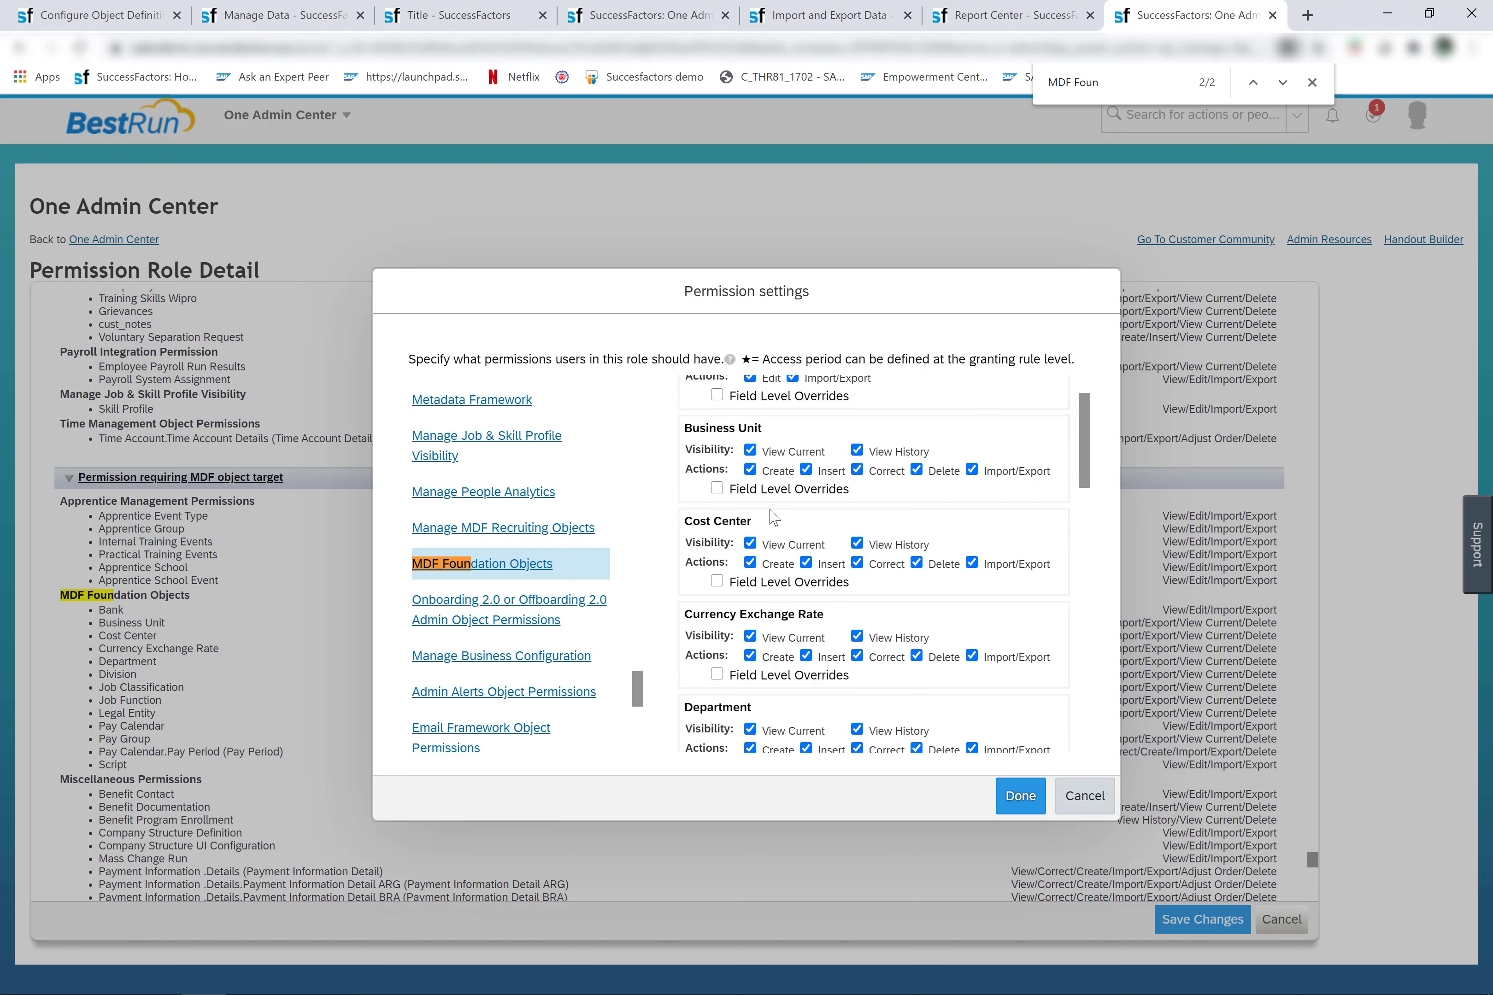
{"action": "scroll", "coordinate": [774, 517], "scroll_direction": "down", "scroll_amount": 2}
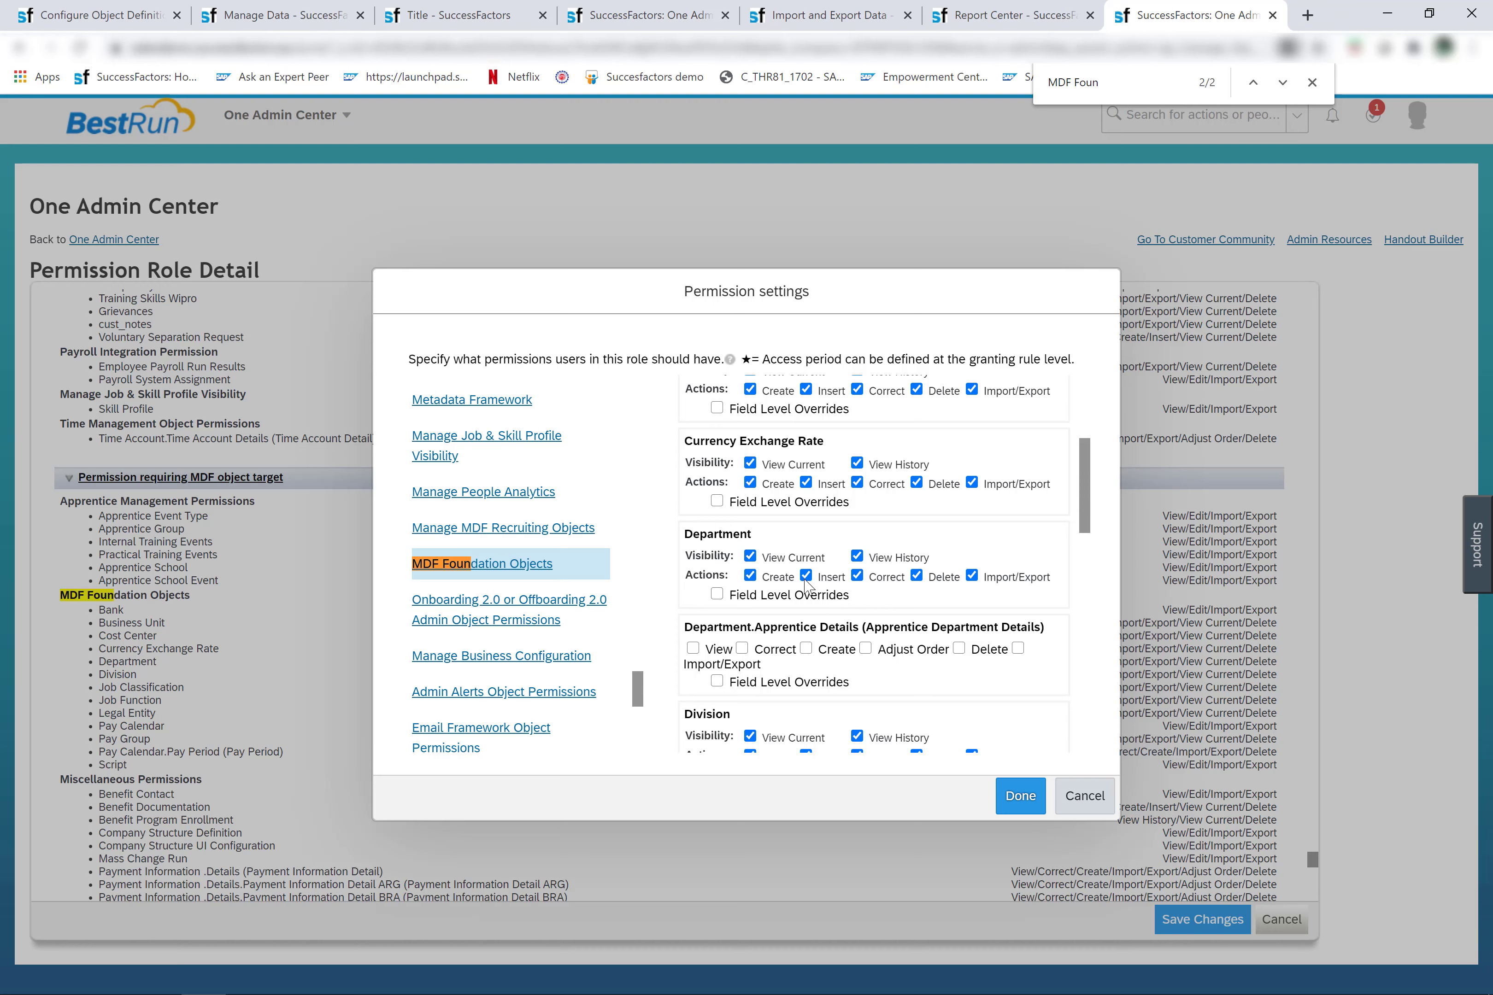
Add a Start Date field-level override on Department, then delete it and cancel without saving
{"action": "left_click", "coordinate": [717, 594]}
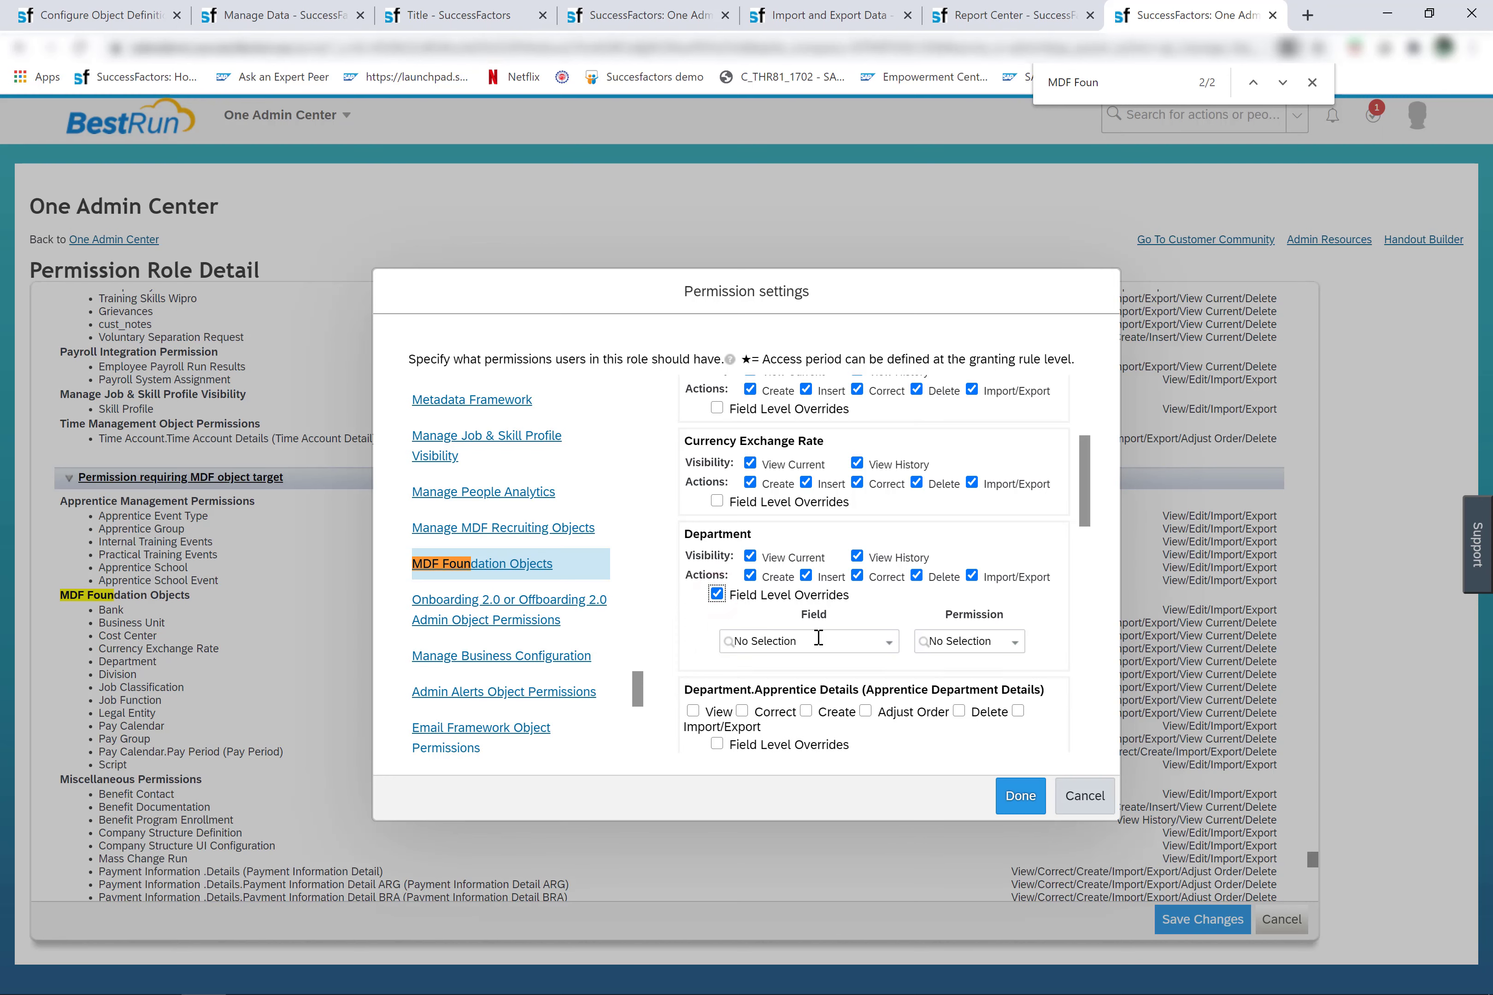
{"action": "left_click", "coordinate": [889, 643]}
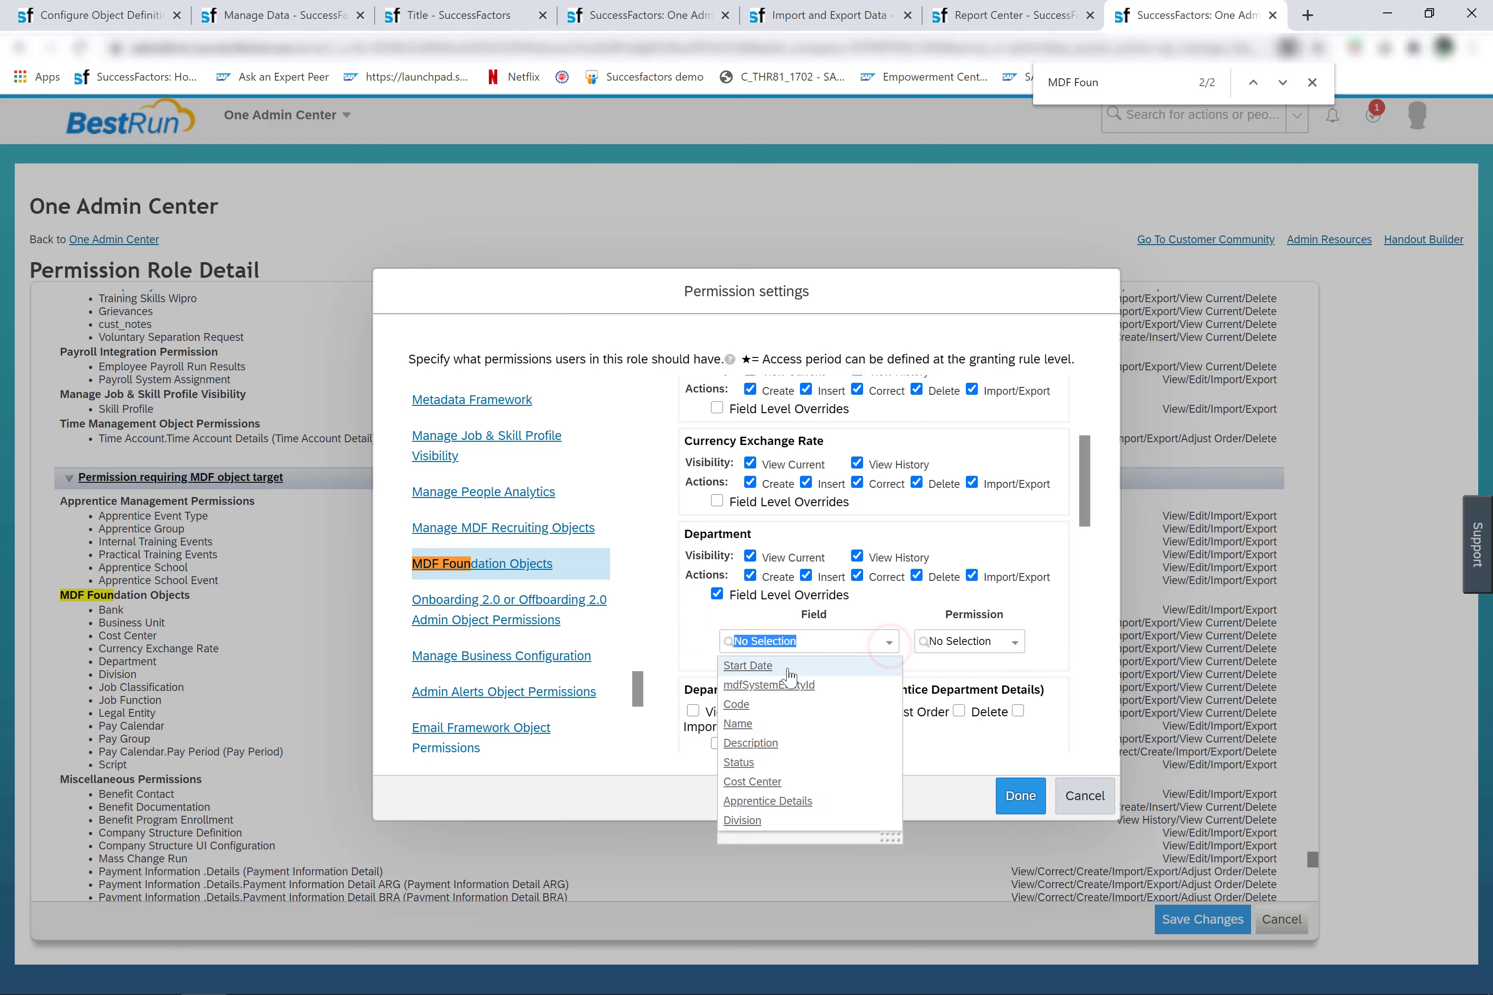
{"action": "left_click", "coordinate": [755, 666]}
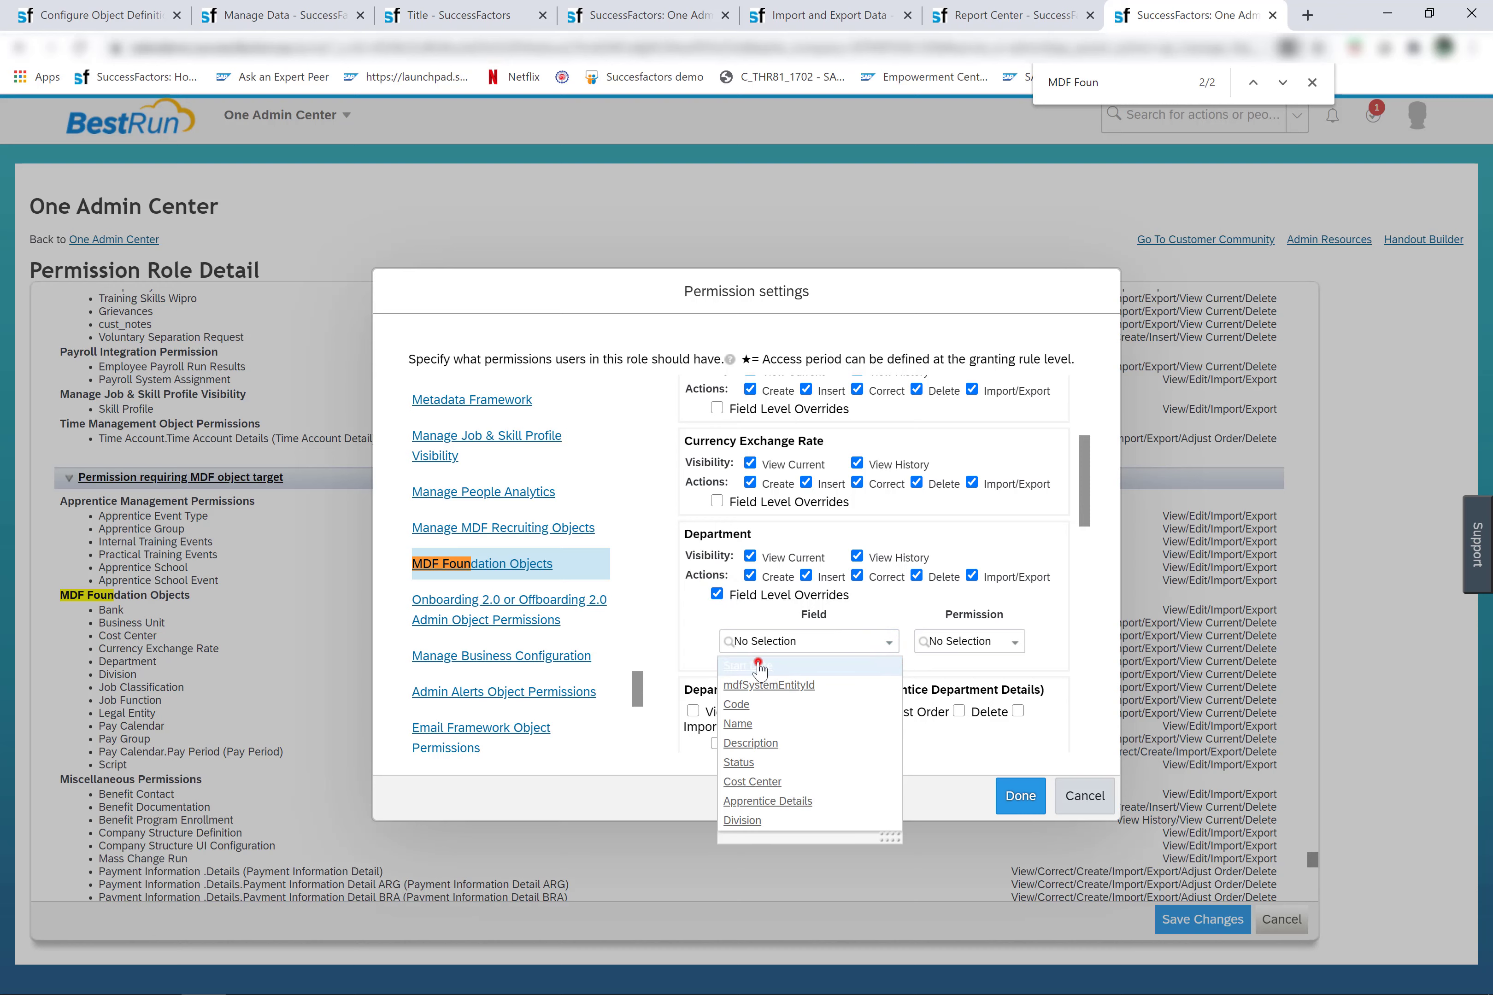
{"action": "left_click", "coordinate": [1024, 643]}
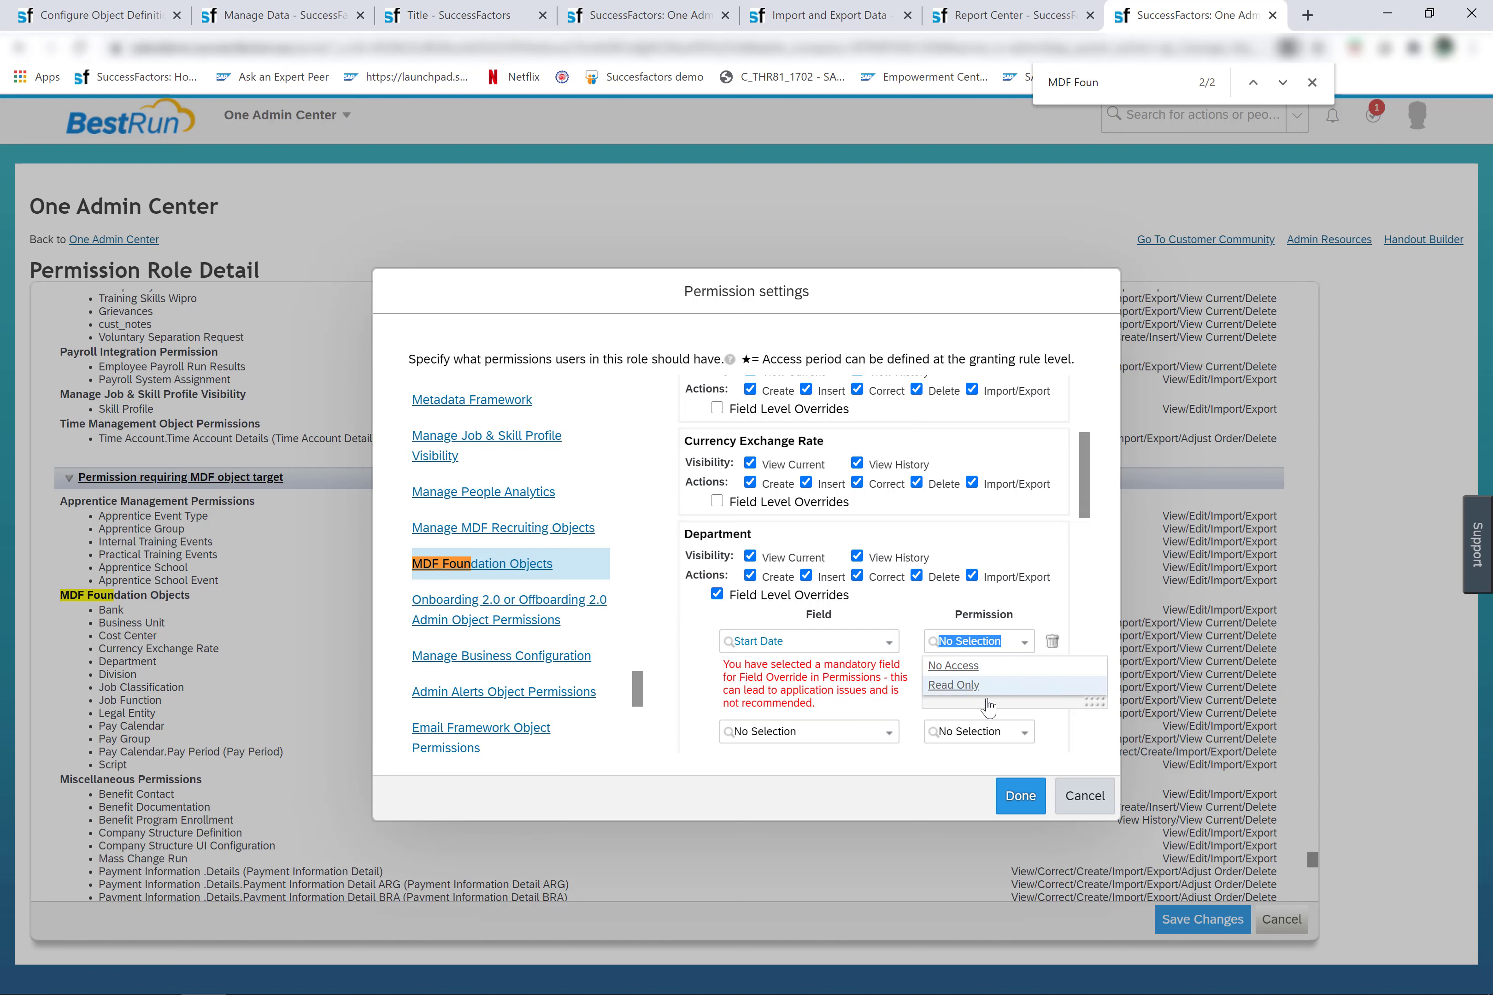
{"action": "left_click", "coordinate": [1051, 642]}
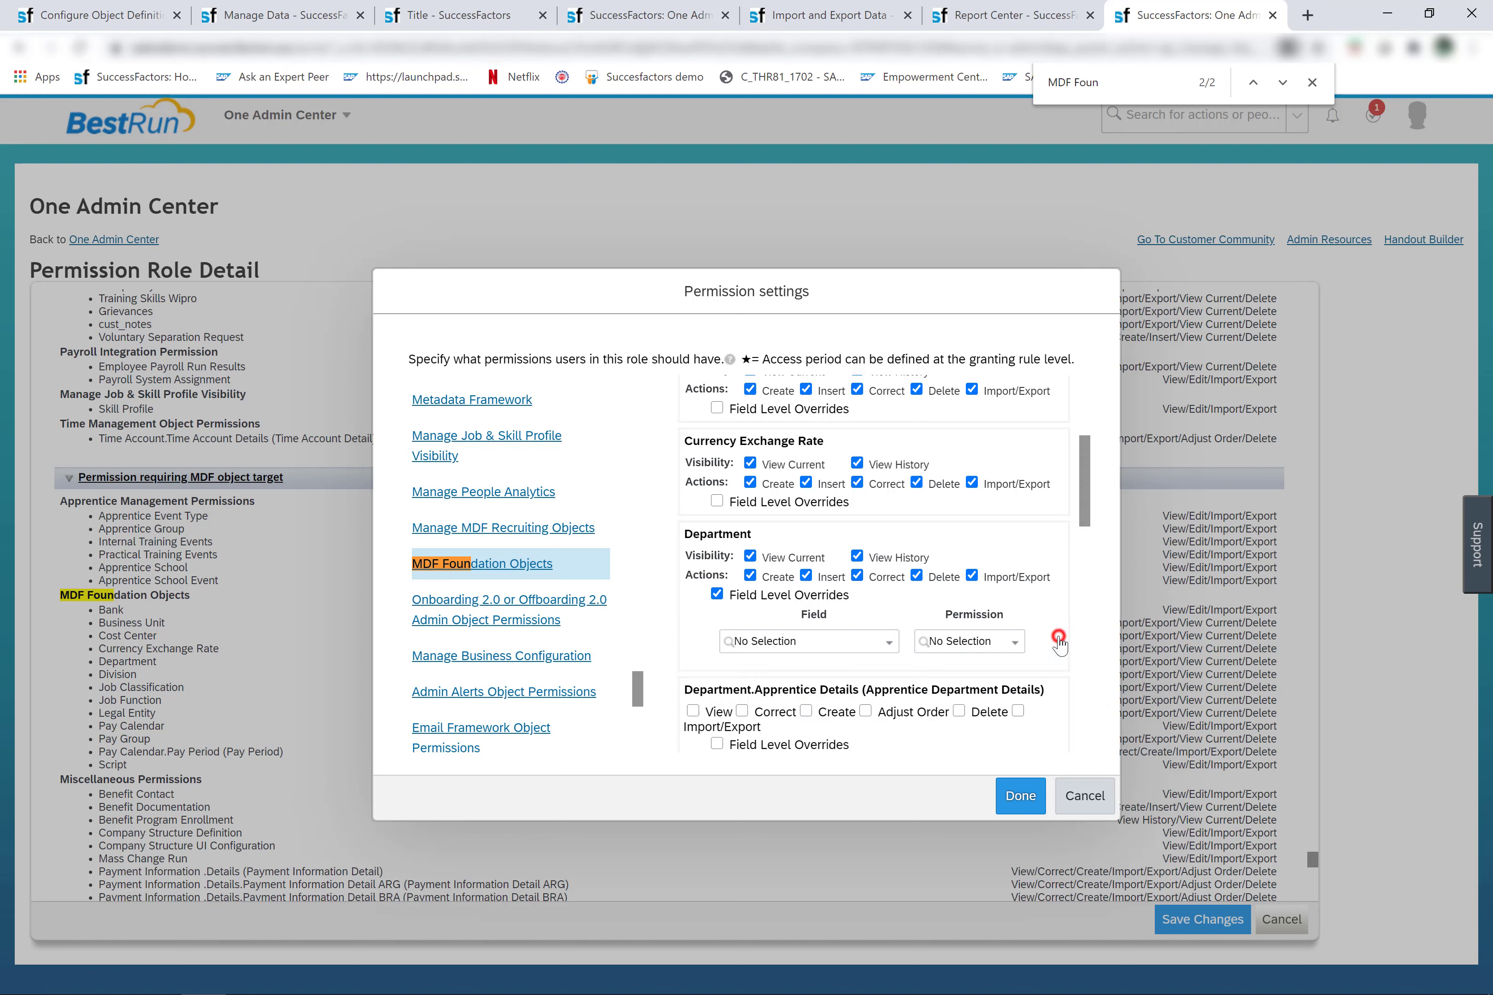
{"action": "left_click", "coordinate": [1083, 791]}
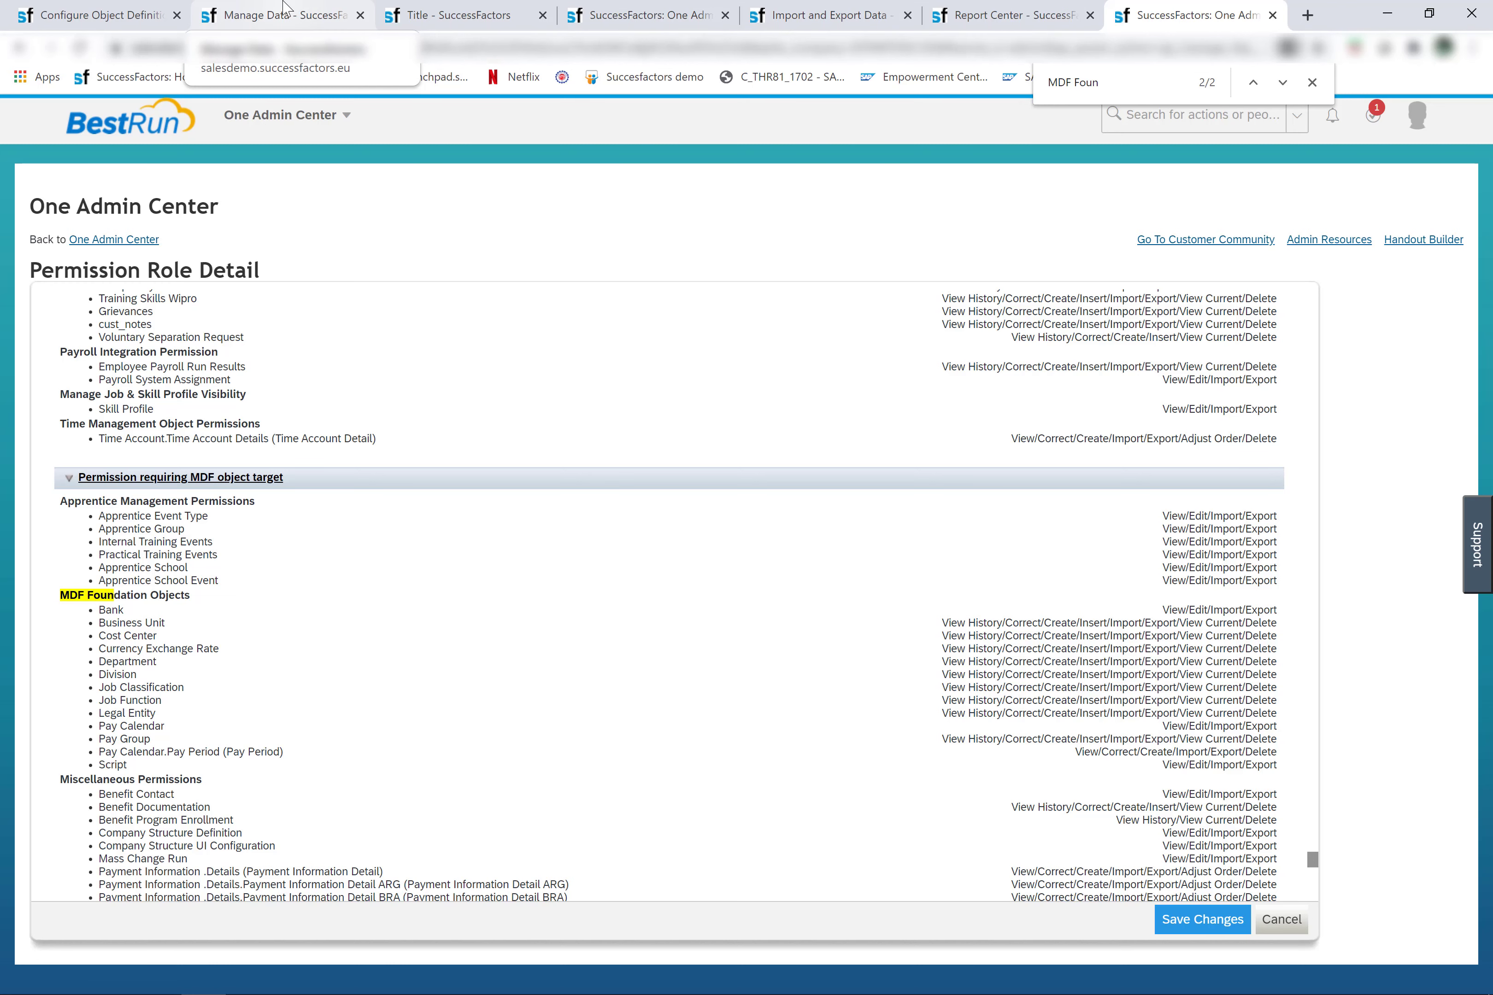
Return to the Department object definition and choose Take Action > Make Correction
{"action": "left_click", "coordinate": [285, 9]}
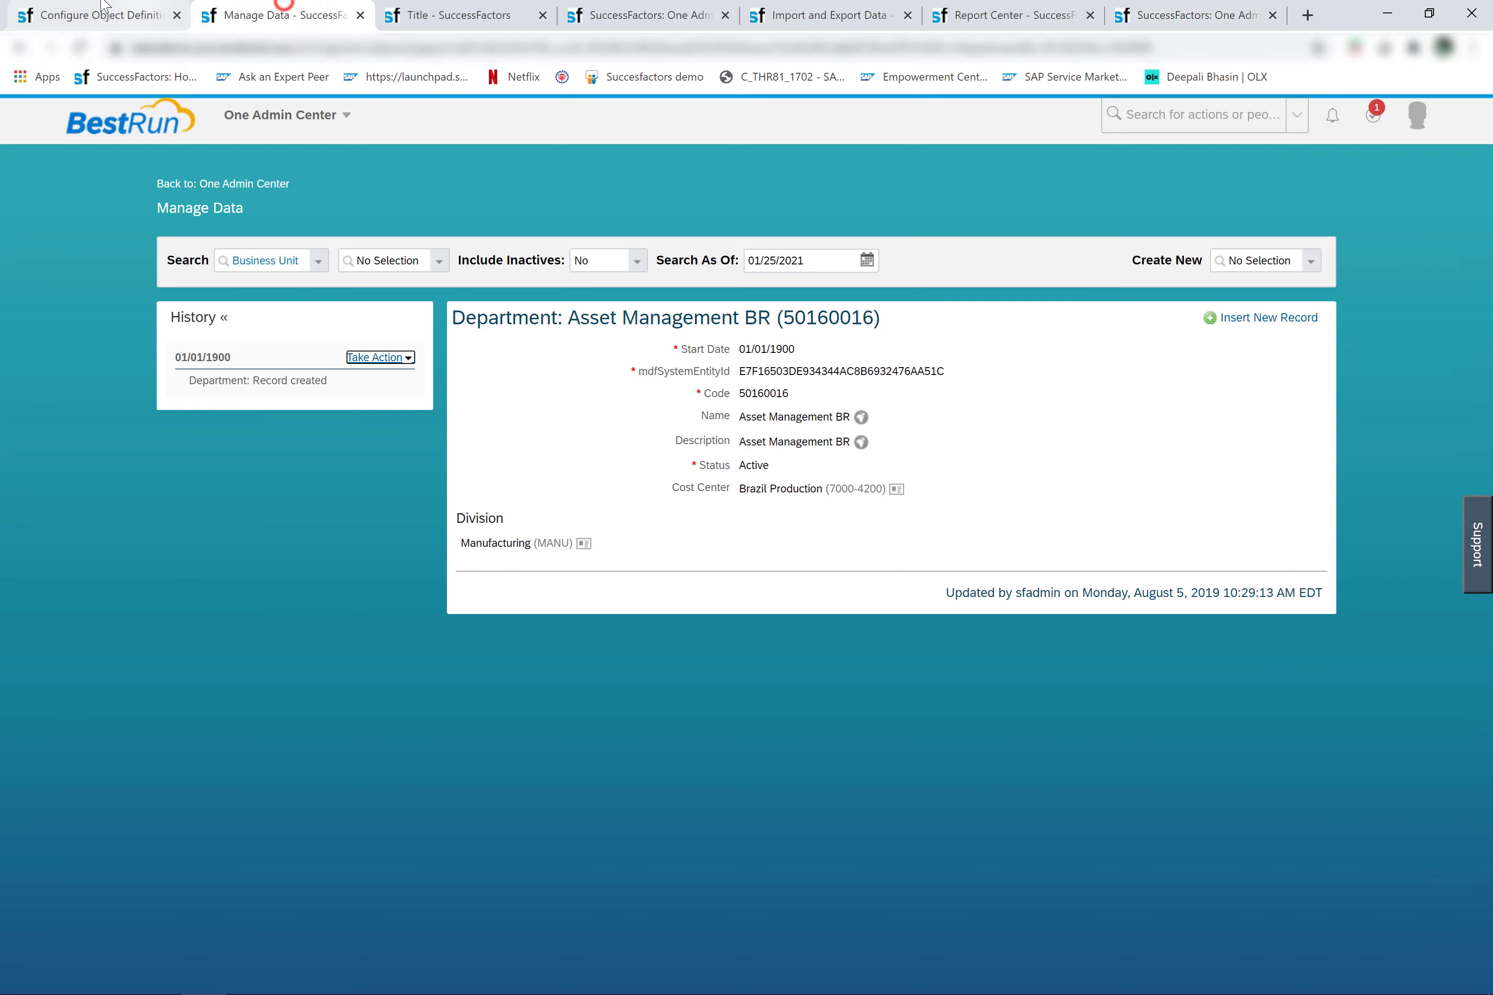
{"action": "left_click", "coordinate": [69, 9]}
{"action": "left_click", "coordinate": [1251, 313]}
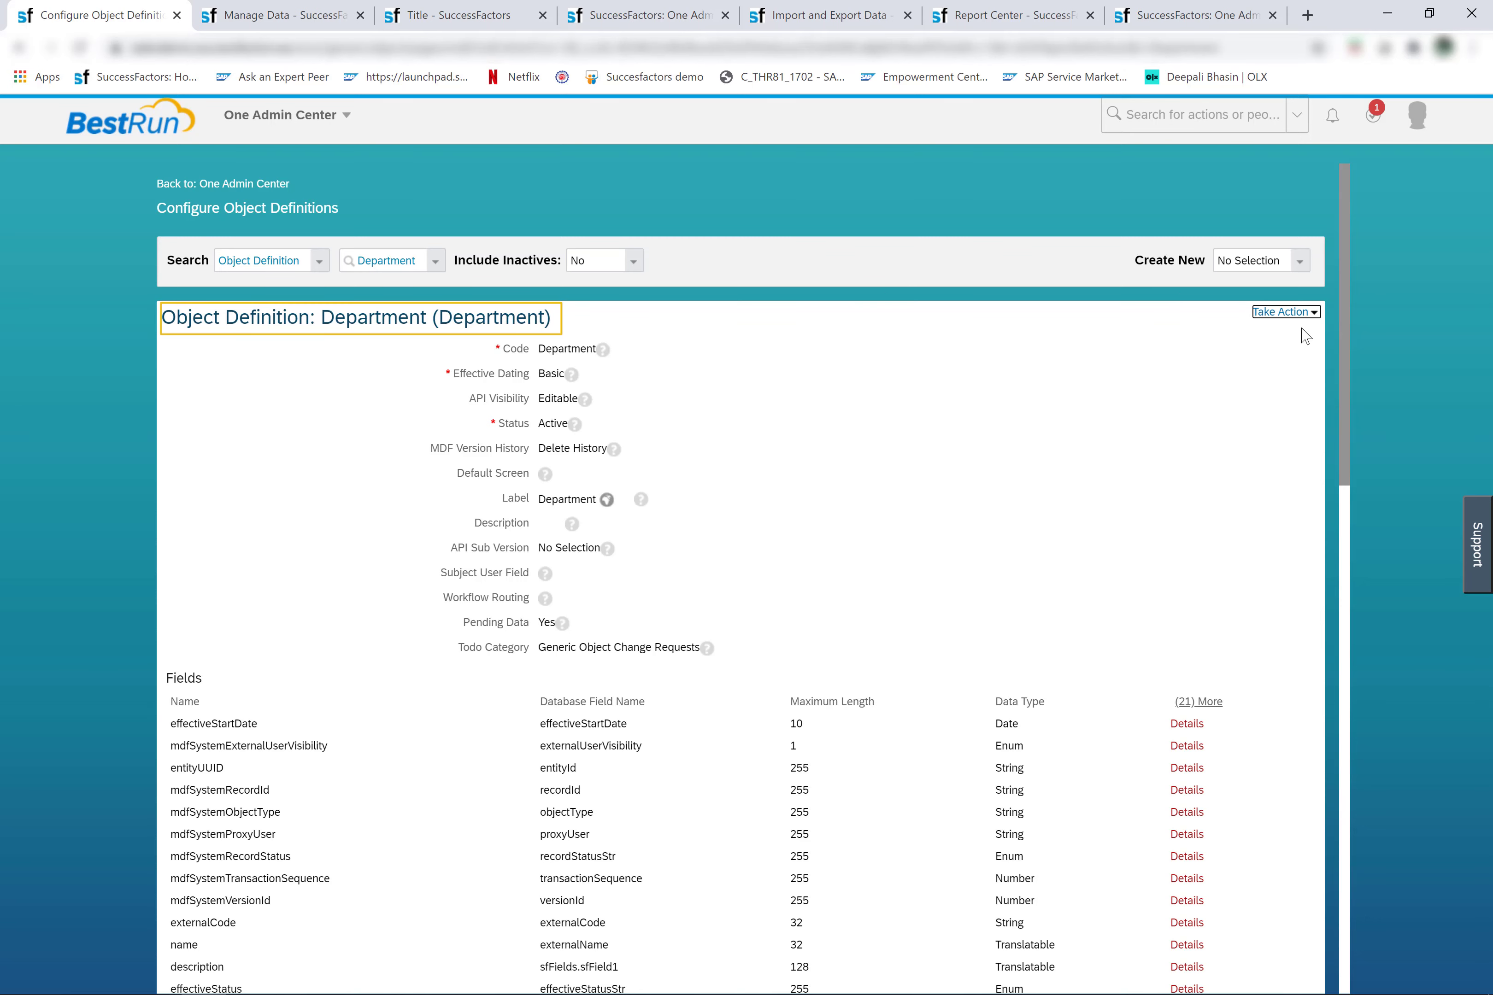
{"action": "left_click", "coordinate": [1297, 315]}
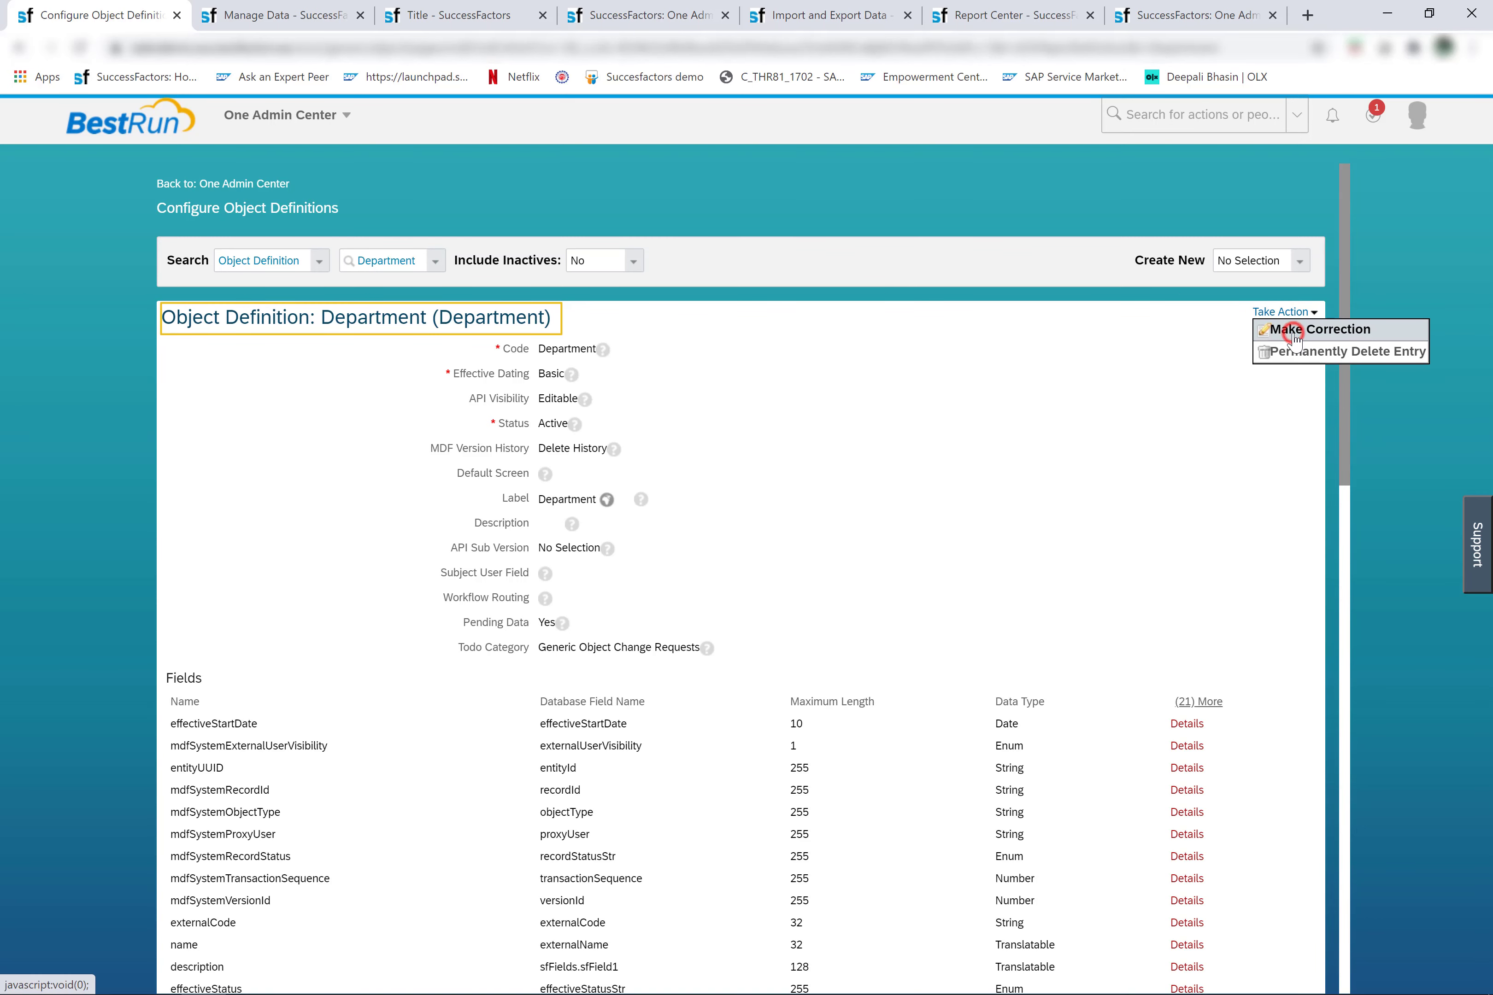
{"action": "left_click", "coordinate": [1292, 329]}
Scroll to the editable Security settings, then cancel the correction and scroll back up
{"action": "scroll", "coordinate": [1007, 582], "scroll_direction": "down", "scroll_amount": 15}
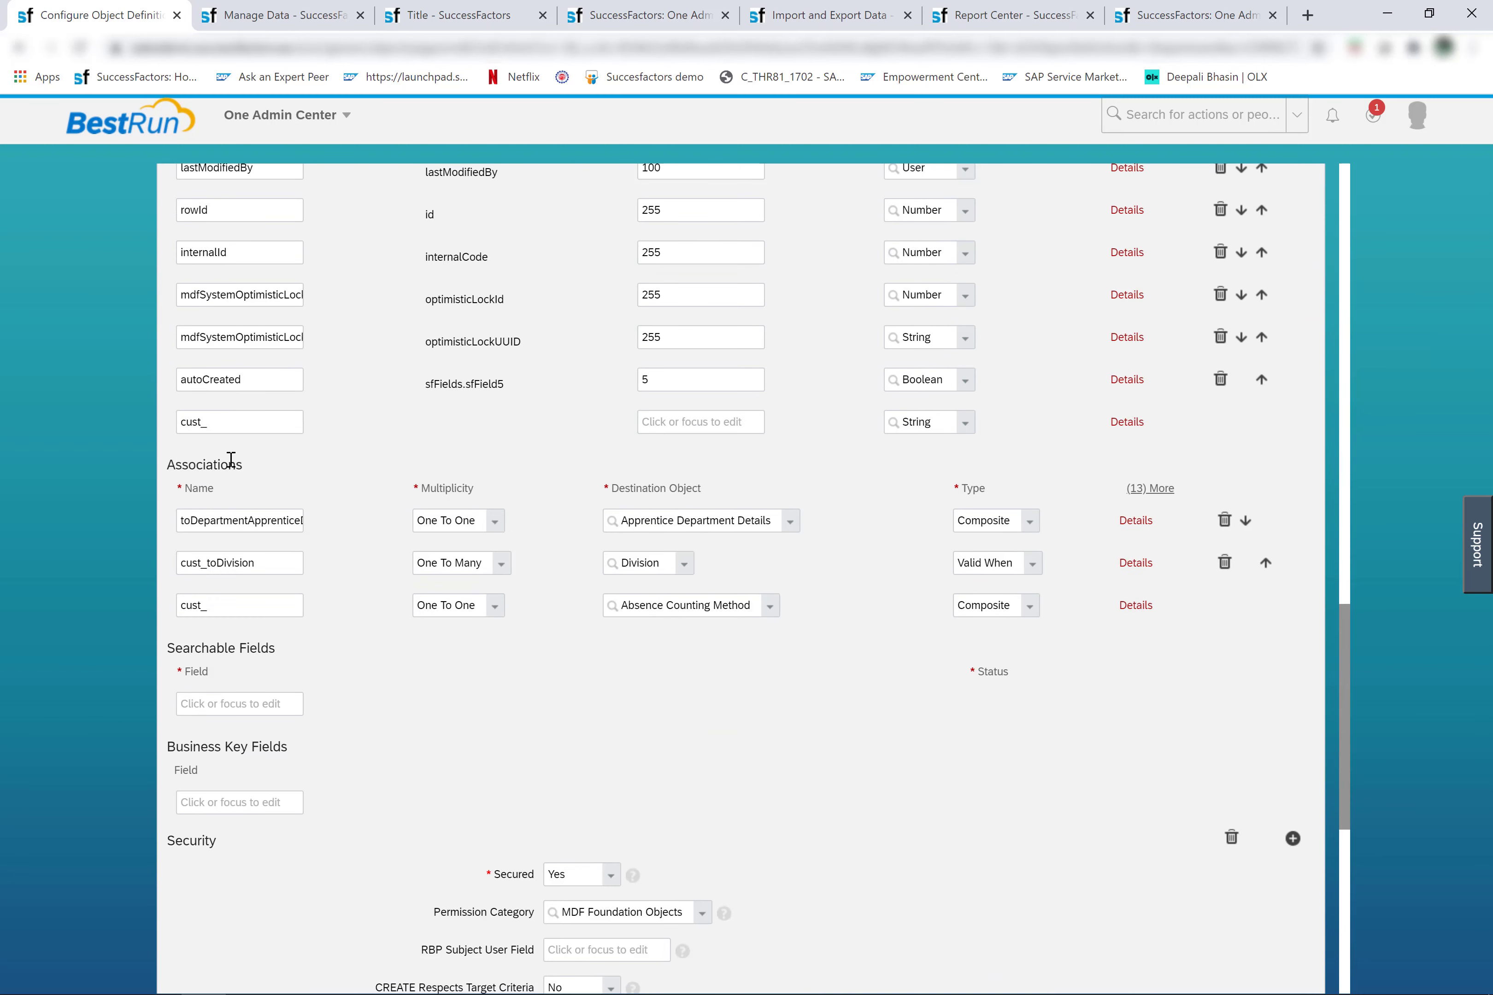
{"action": "left_click", "coordinate": [284, 429]}
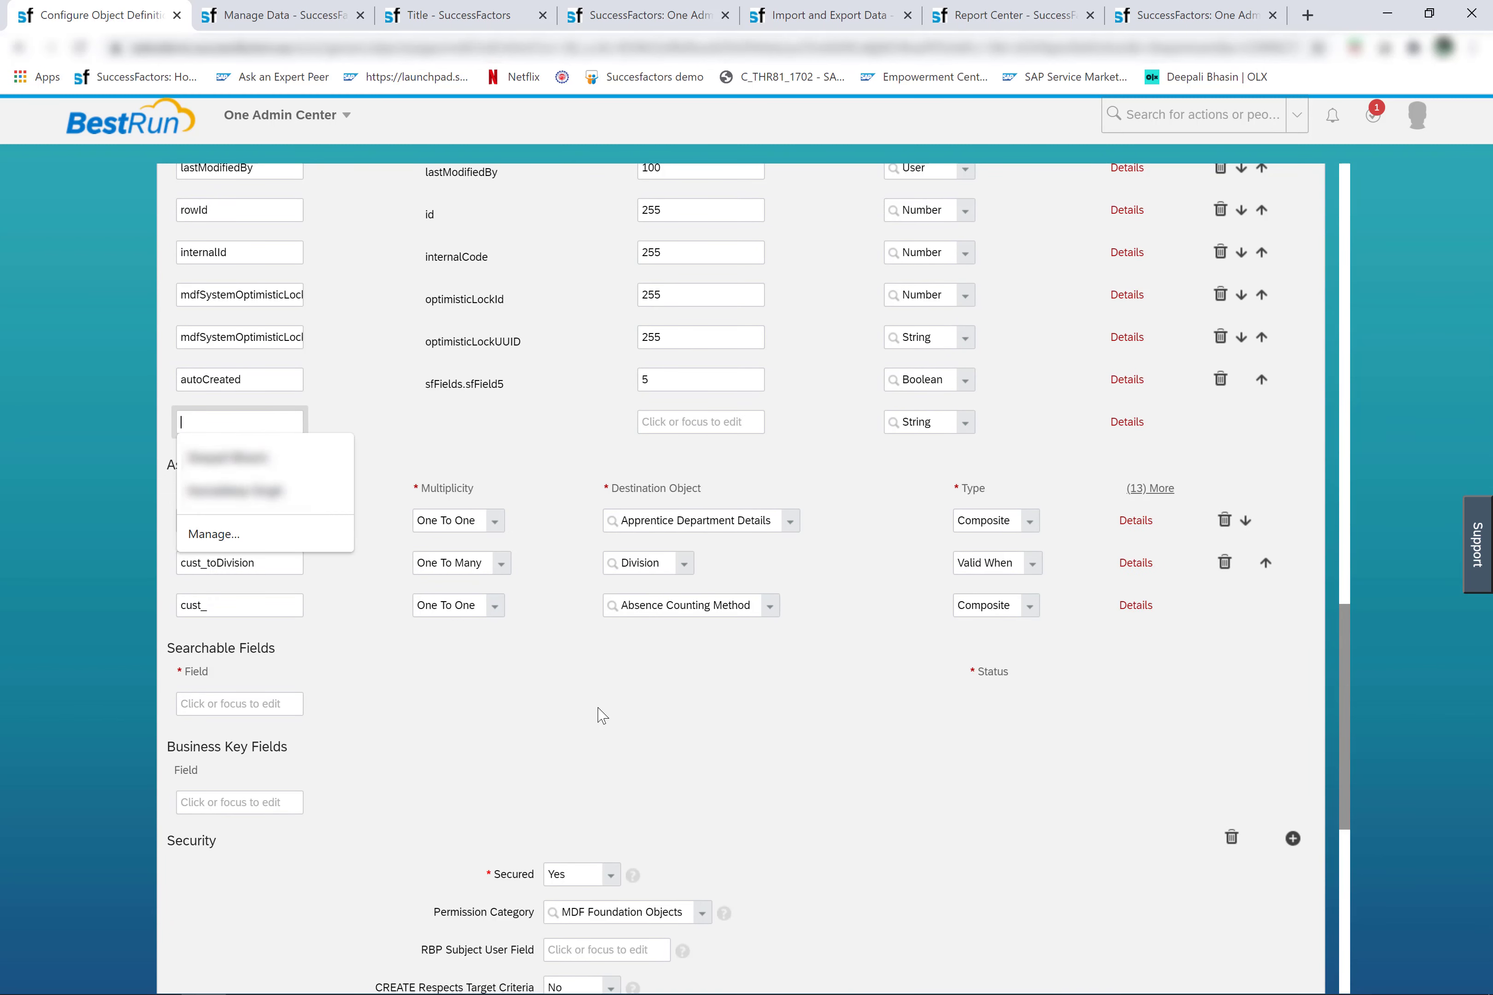
{"action": "left_click", "coordinate": [445, 437]}
{"action": "scroll", "coordinate": [764, 696], "scroll_direction": "down", "scroll_amount": 8}
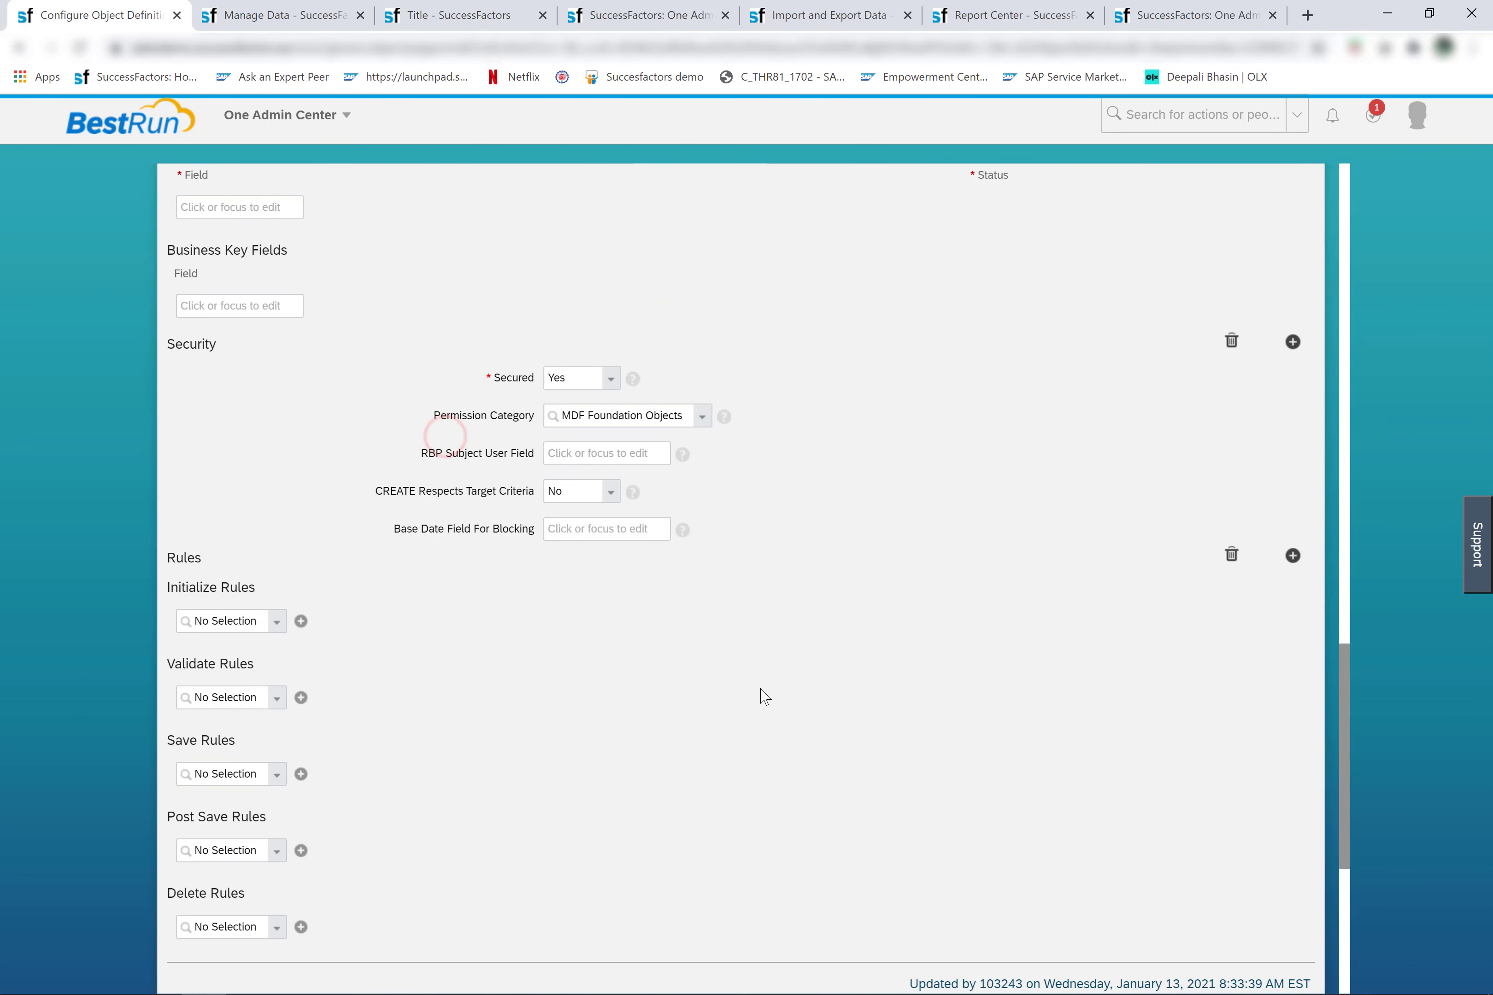
{"action": "left_click", "coordinate": [1235, 928]}
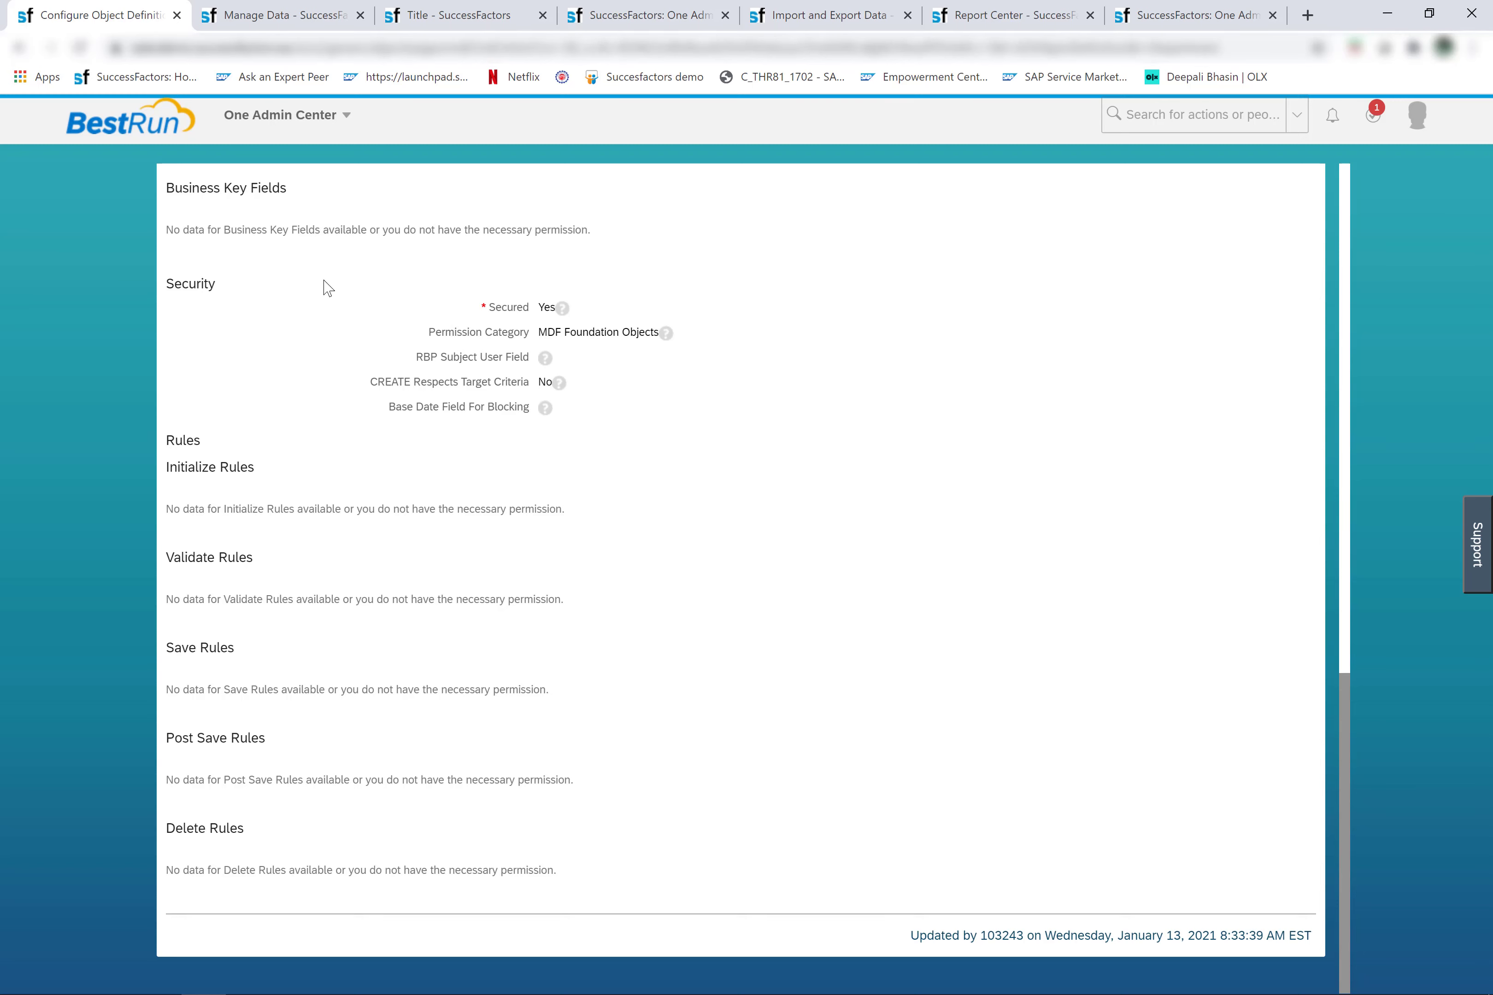
{"action": "scroll", "coordinate": [295, 399], "scroll_direction": "up", "scroll_amount": 15}
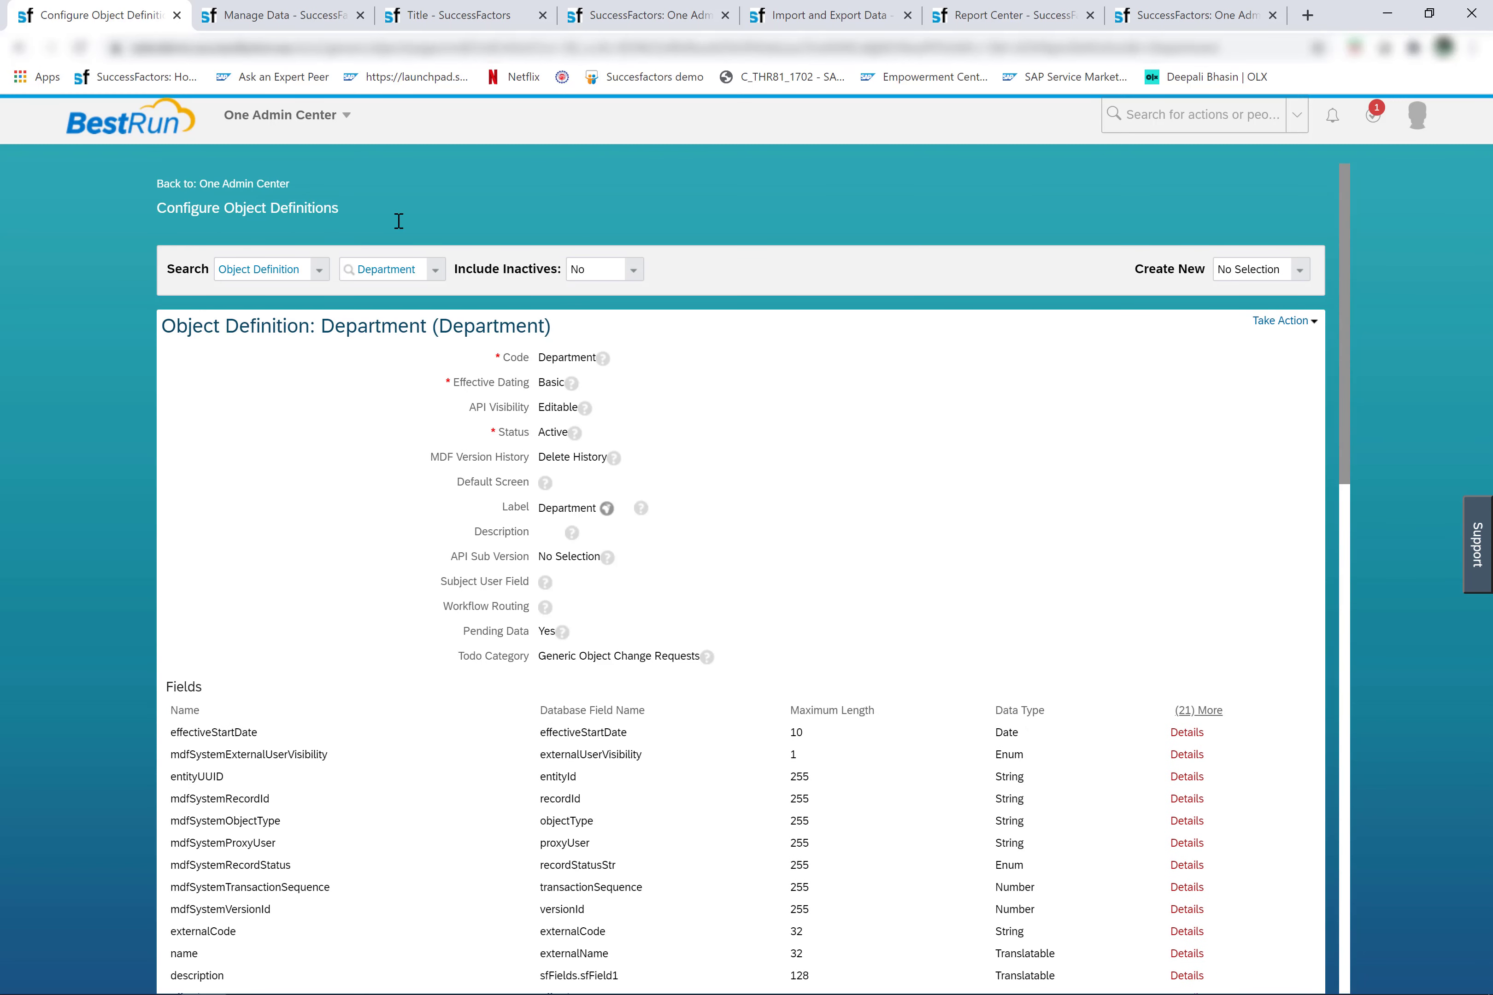
Replace the Department term in the Object Definition search with 'location'
{"action": "left_click", "coordinate": [384, 263]}
{"action": "key", "text": "BackSpace"}
{"action": "type", "text": "location"}
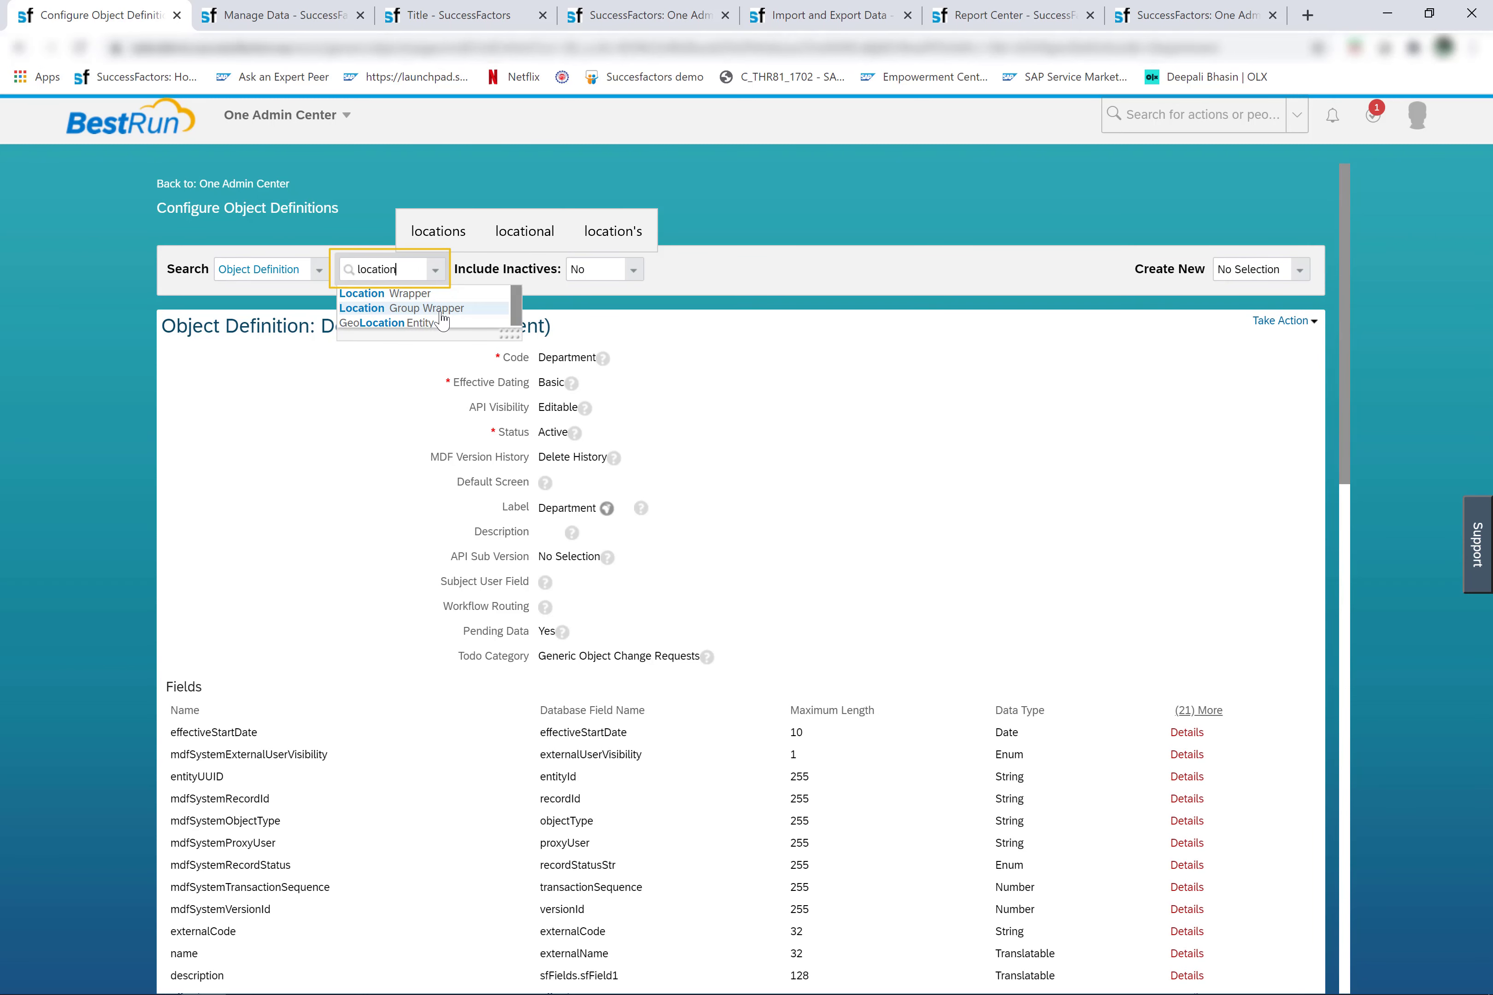
Search 'wrapper' and enlarge the suggestion list to show Location, Frequency and other wrappers
{"action": "double_click", "coordinate": [397, 279]}
{"action": "type", "text": "wrapper"}
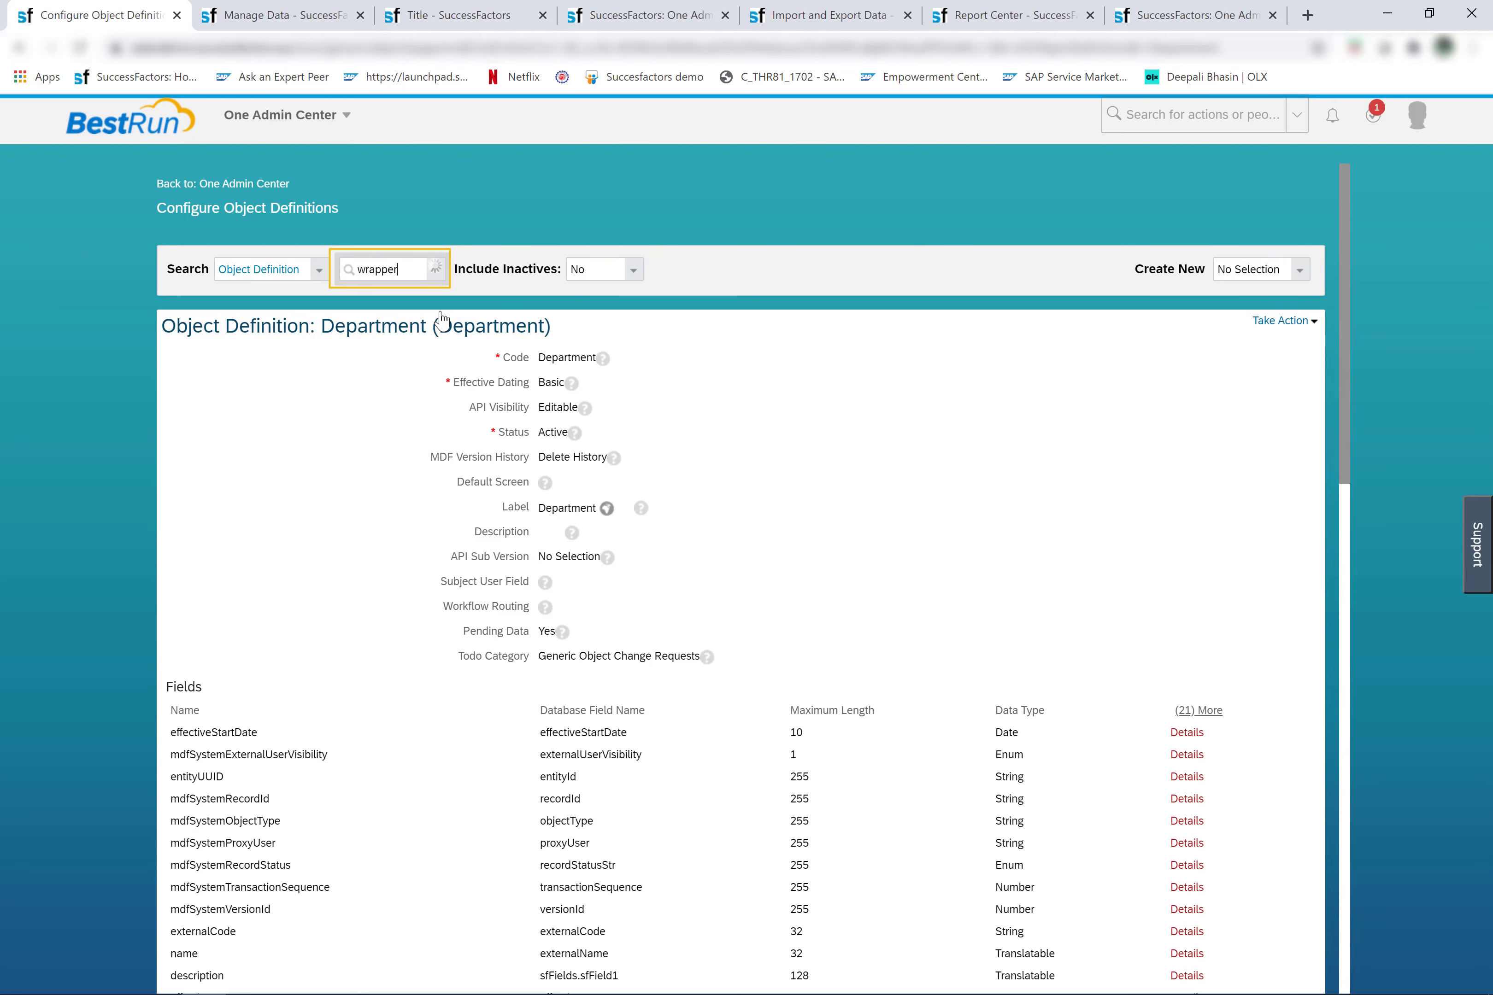
{"action": "left_click_drag", "start_coordinate": [525, 391], "coordinate": [564, 497]}
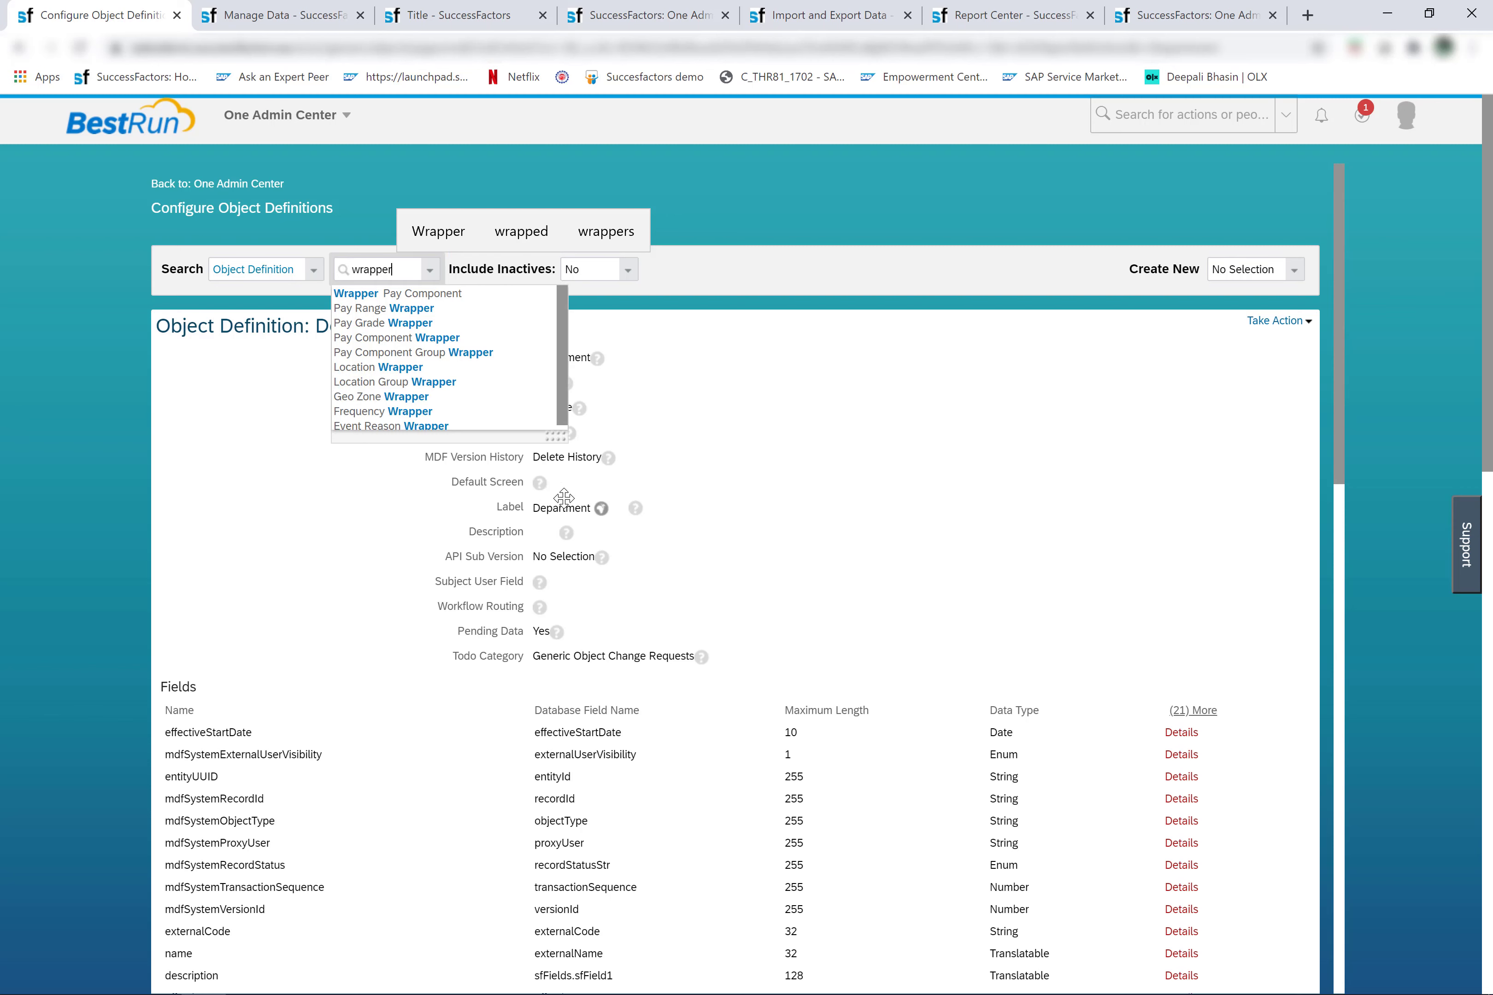